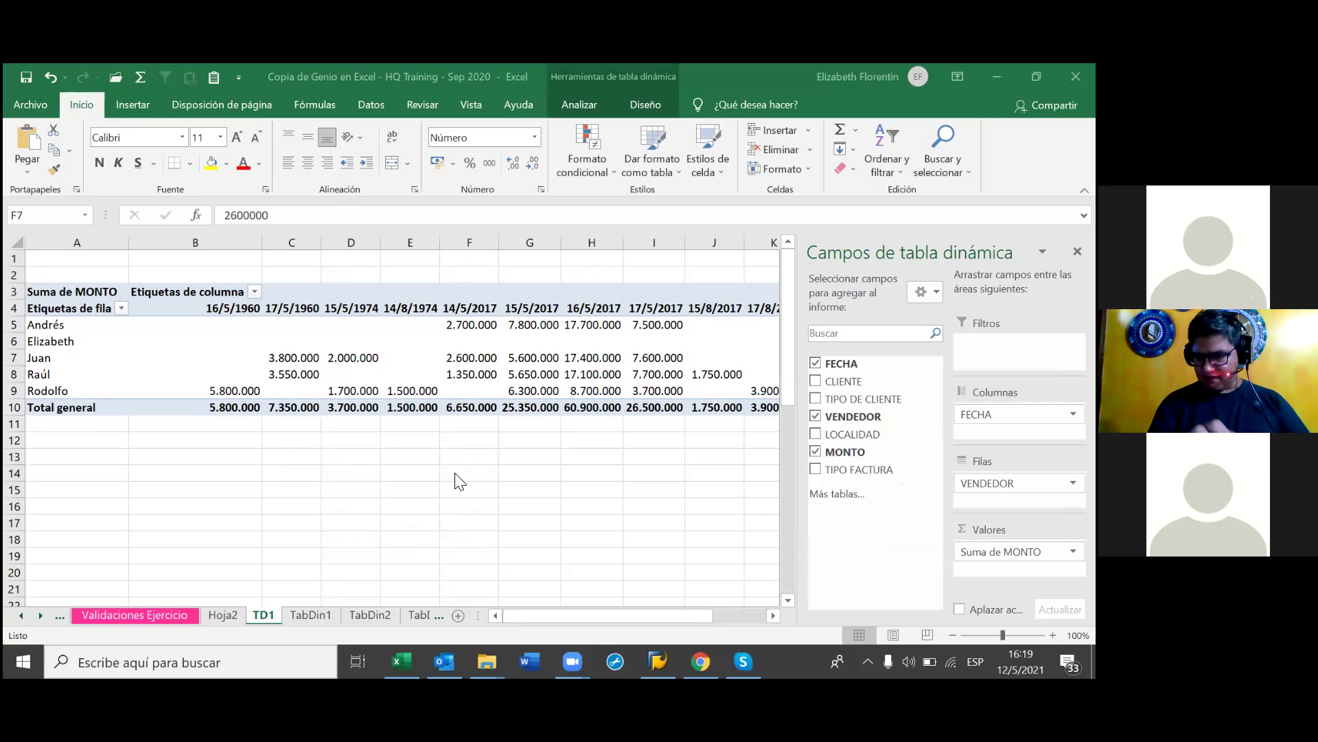
Swap the pivot table fields so FECHA forms the rows and VENDEDOR forms the columns.
click(456, 473)
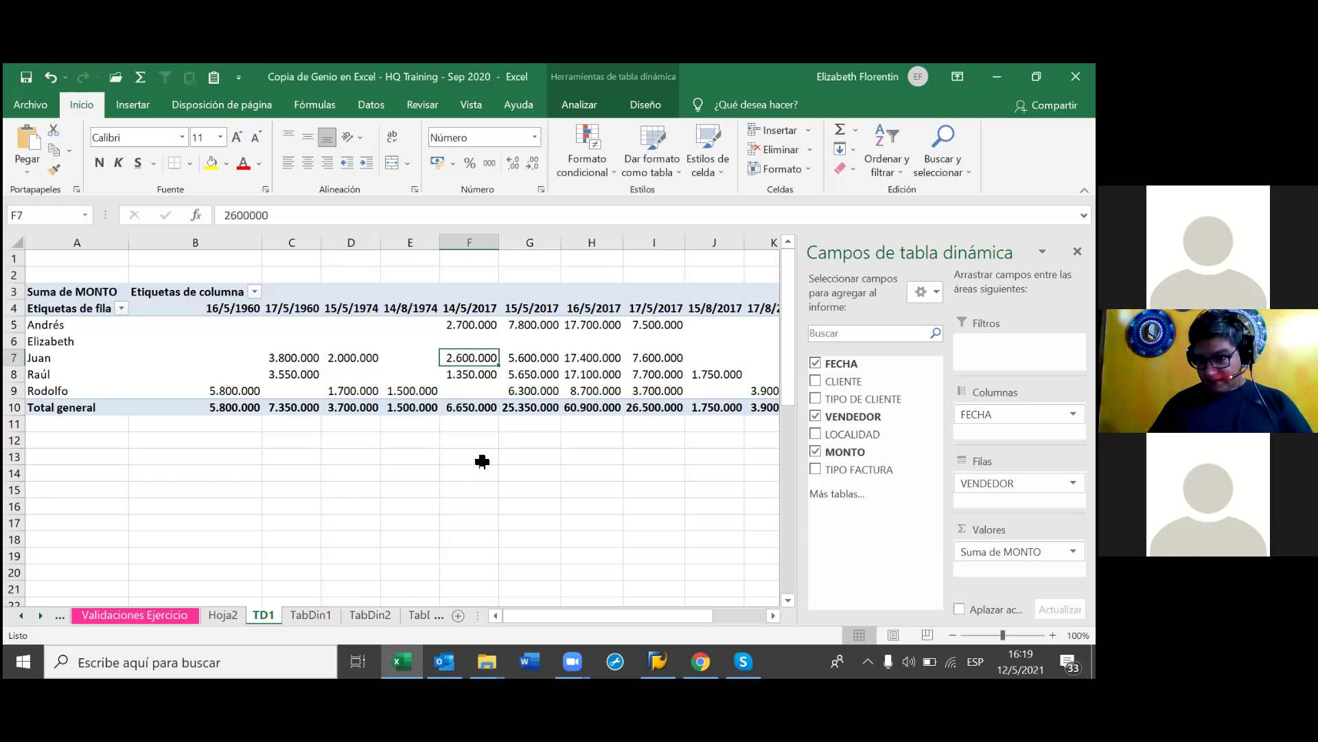
click(471, 427)
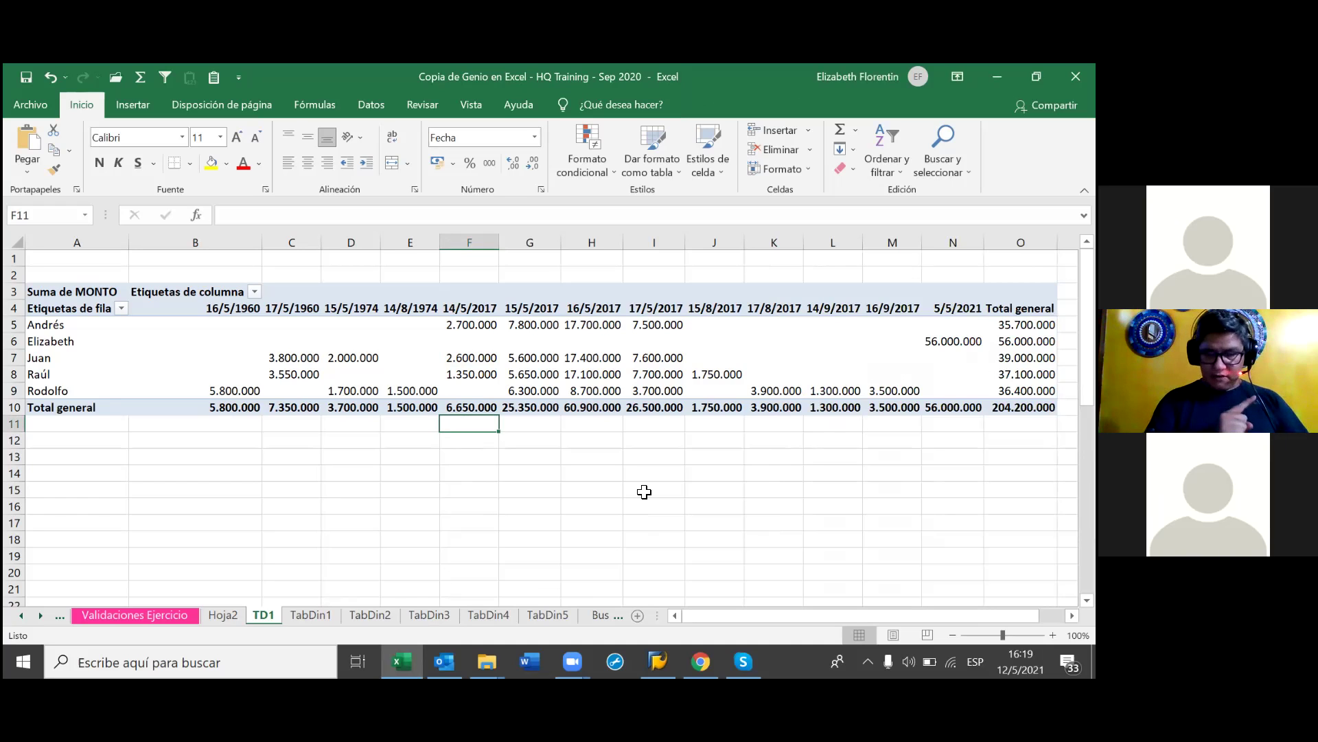
click(371, 358)
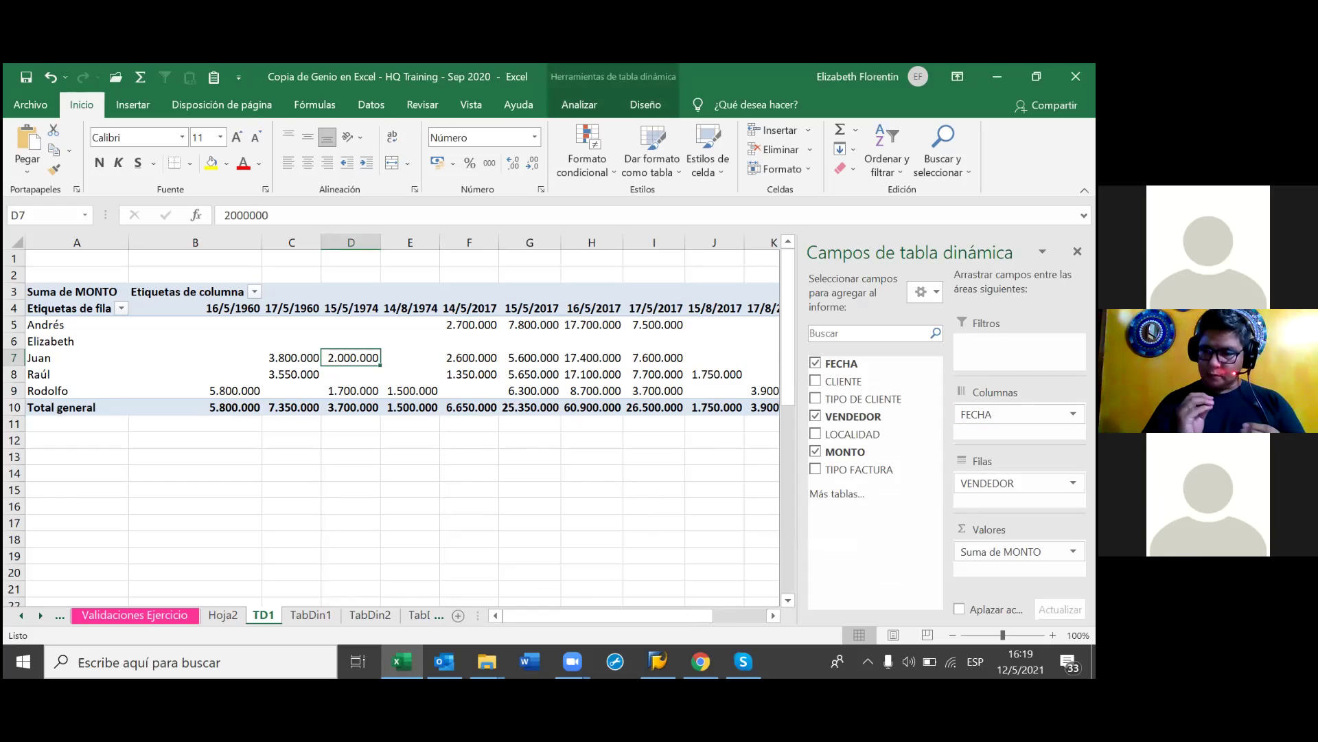
drag(1019, 414, 1016, 494)
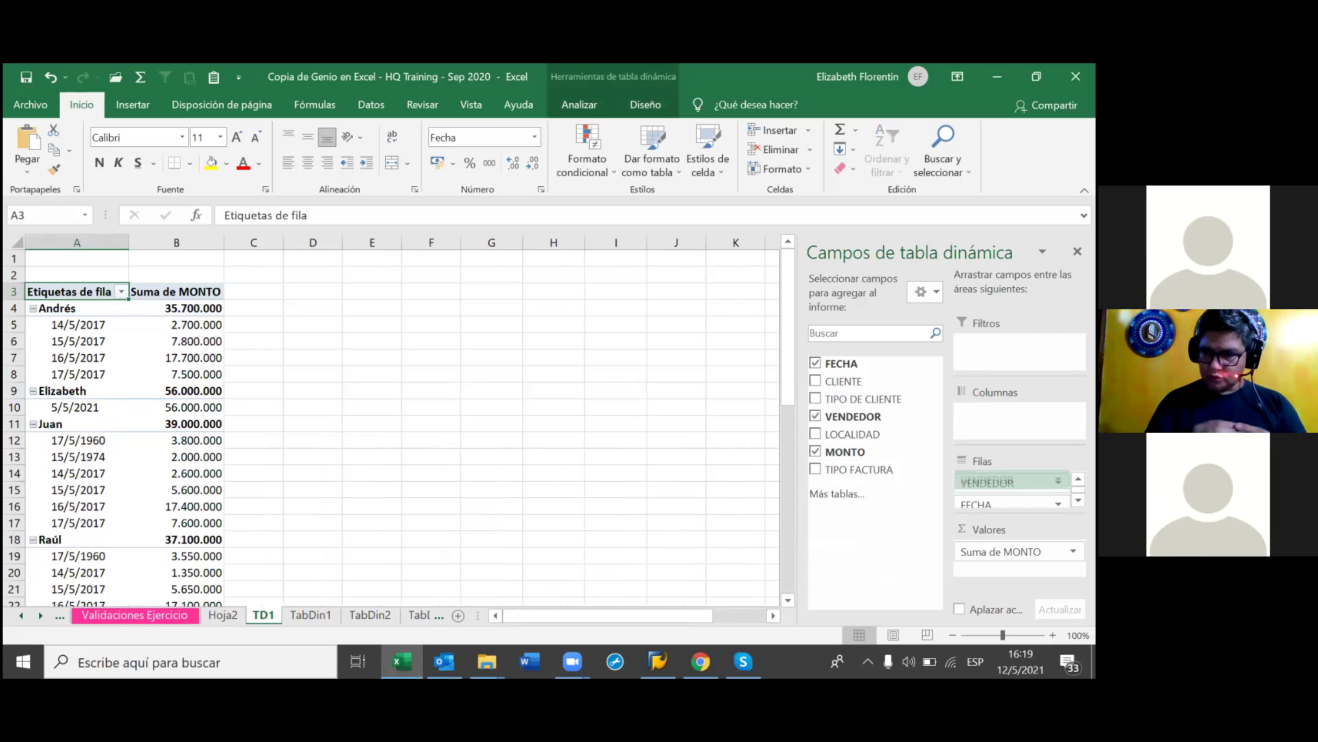
drag(835, 459, 1019, 414)
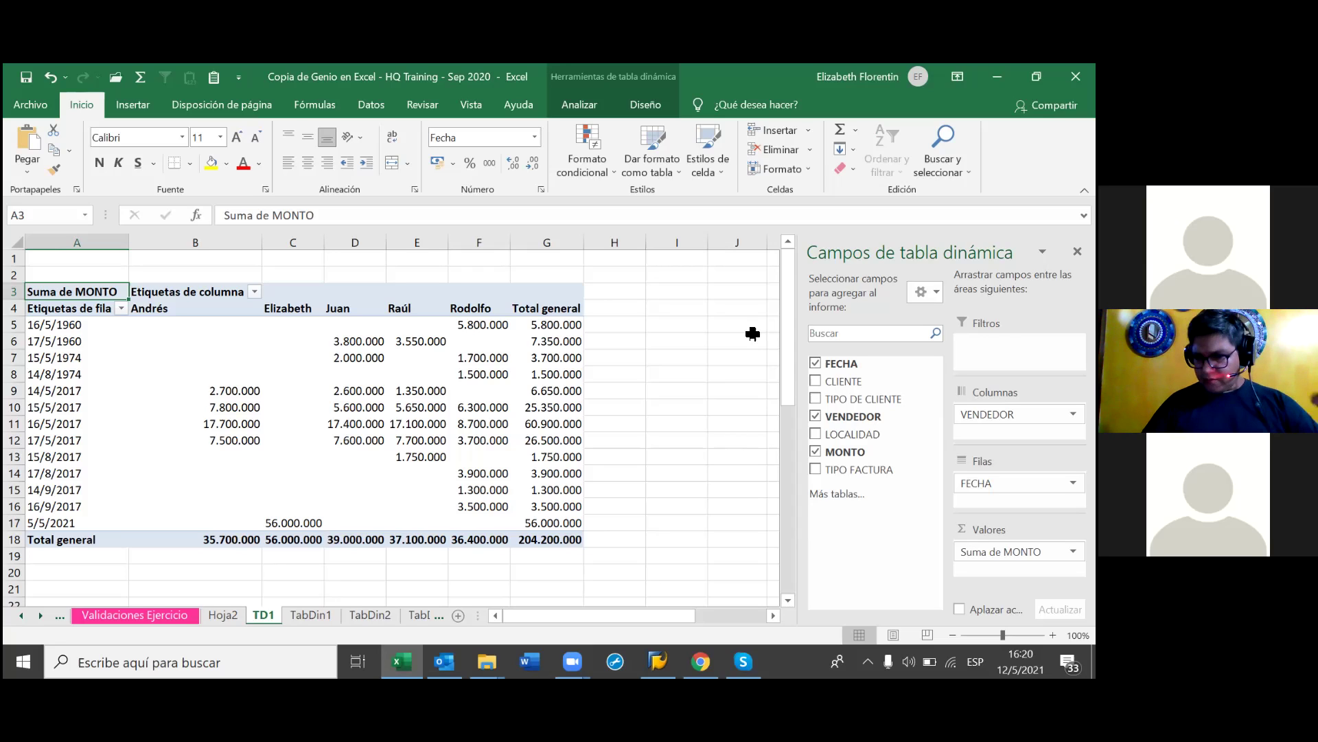
Examine the date row labels of the pivot table, from the first date row through the last.
click(52, 329)
click(84, 371)
click(48, 329)
drag(18, 333, 15, 526)
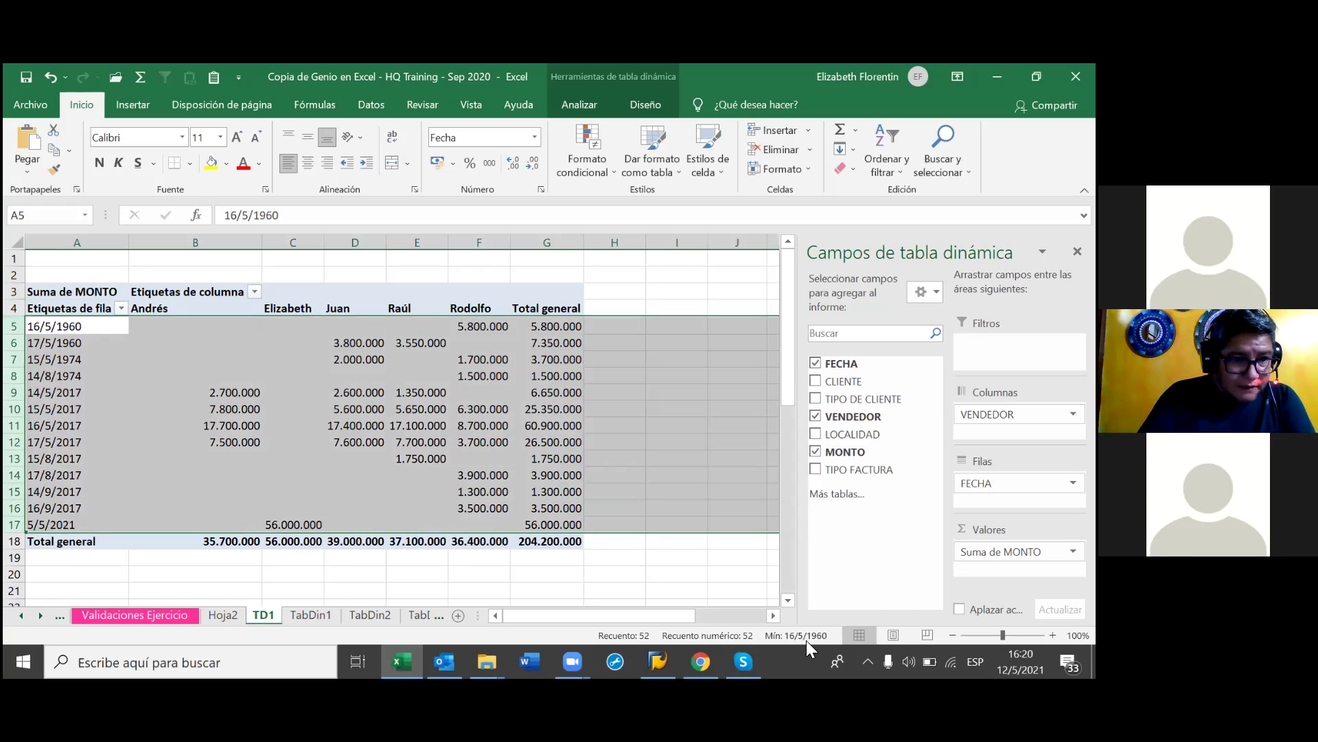
click(67, 342)
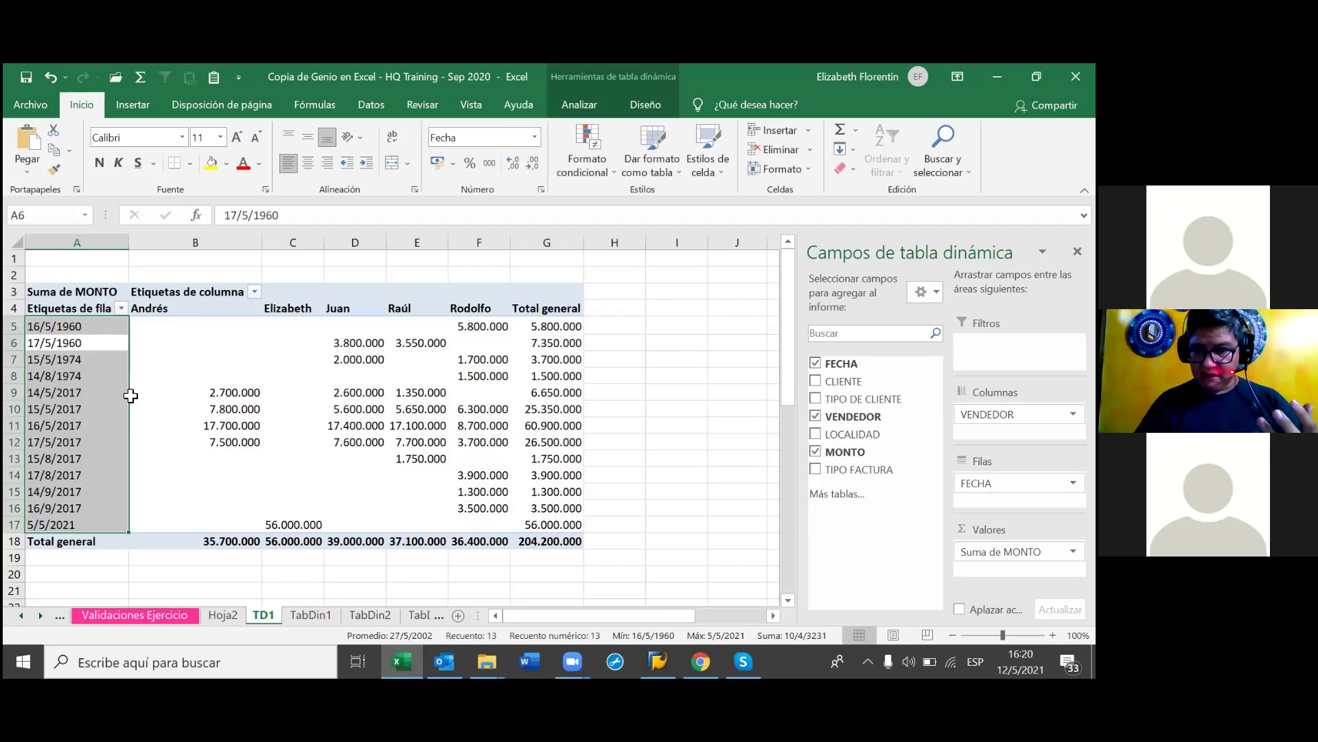
click(100, 377)
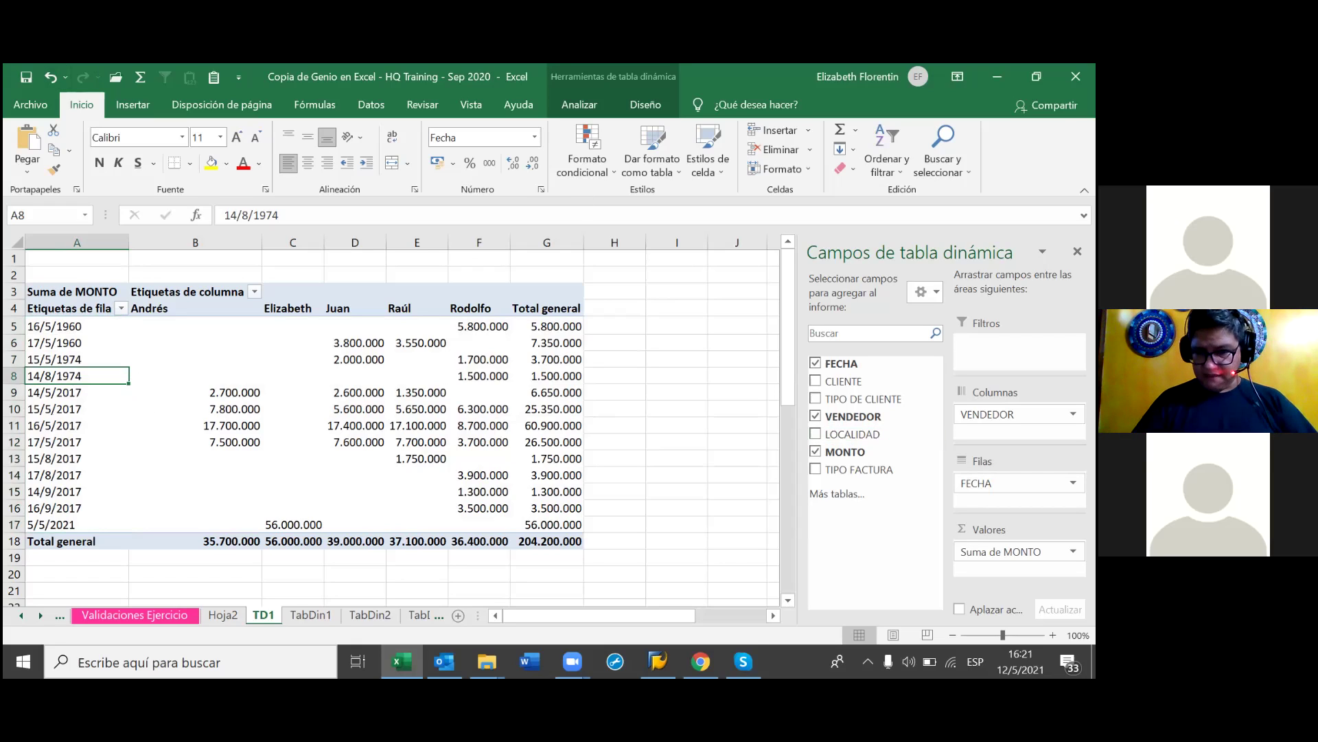
Move VENDEDOR into the rows beneath FECHA and review the nested list of dates and sellers.
drag(1003, 414, 1016, 495)
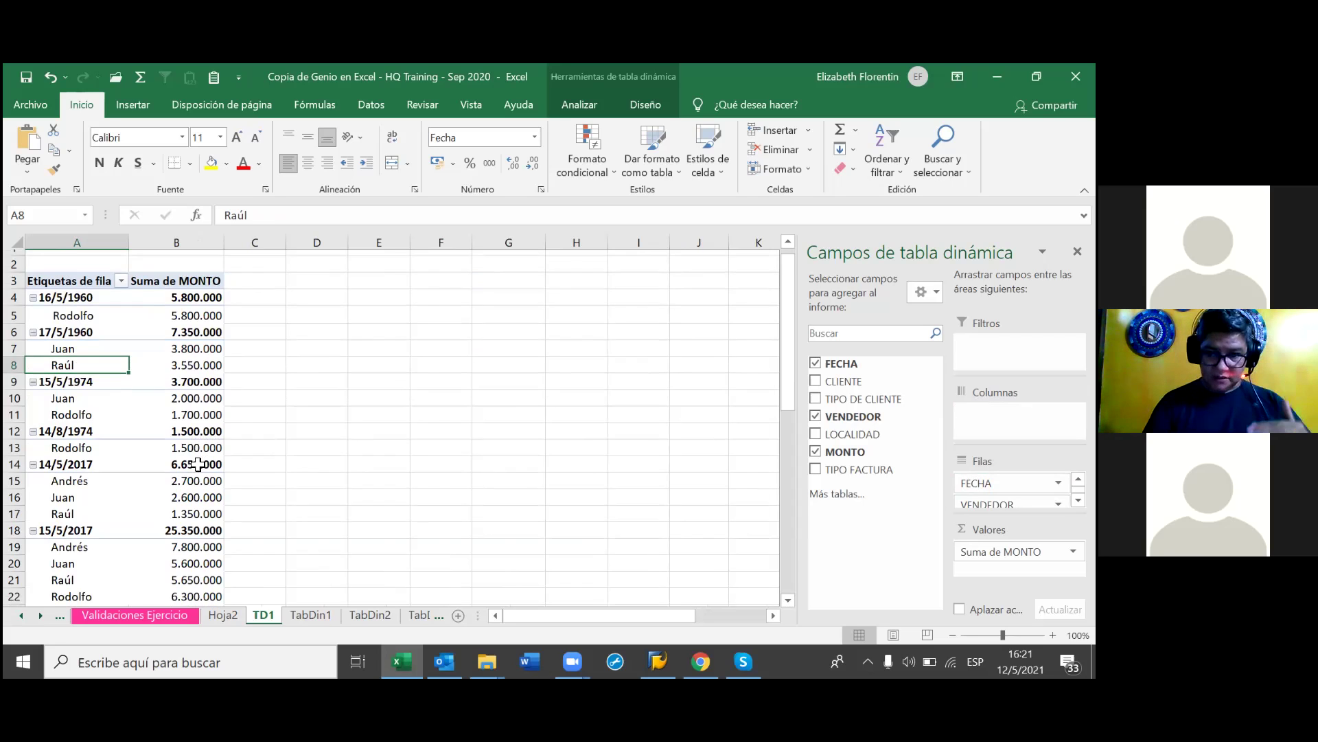
scroll(199, 453, down, 4)
scroll(205, 472, down, 6)
scroll(207, 474, up, 2)
scroll(209, 473, up, 2)
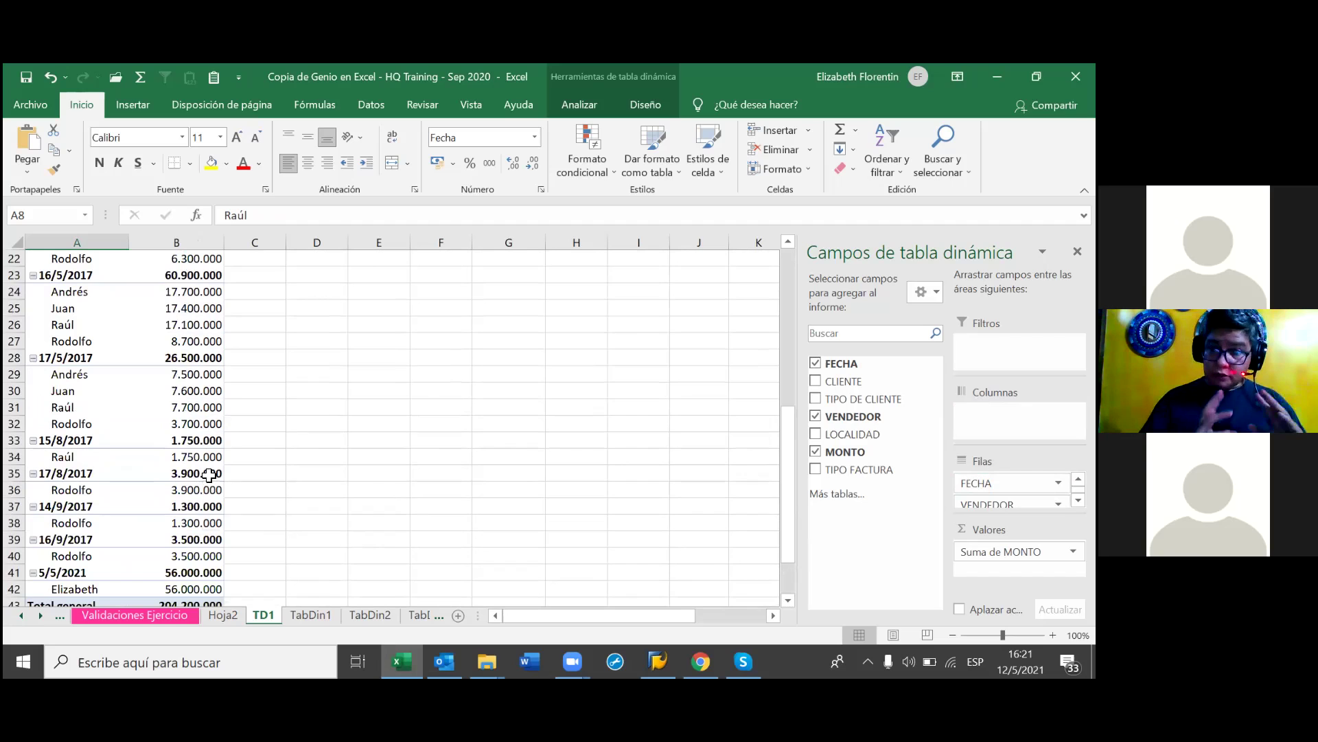
scroll(209, 474, up, 4)
scroll(209, 474, up, 3)
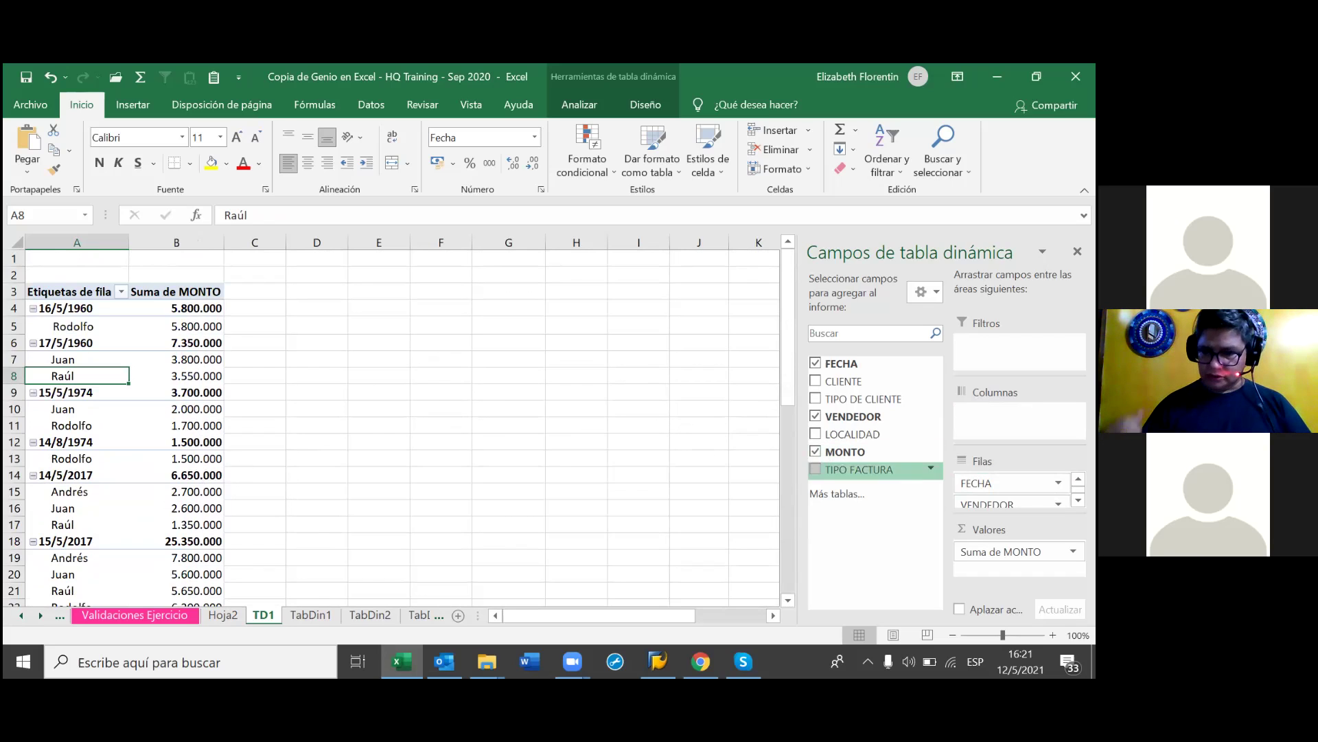
Move both FECHA and VENDEDOR into the pivot table's columns, with VENDEDOR nested beneath FECHA.
drag(989, 503, 1017, 414)
drag(976, 483, 1010, 405)
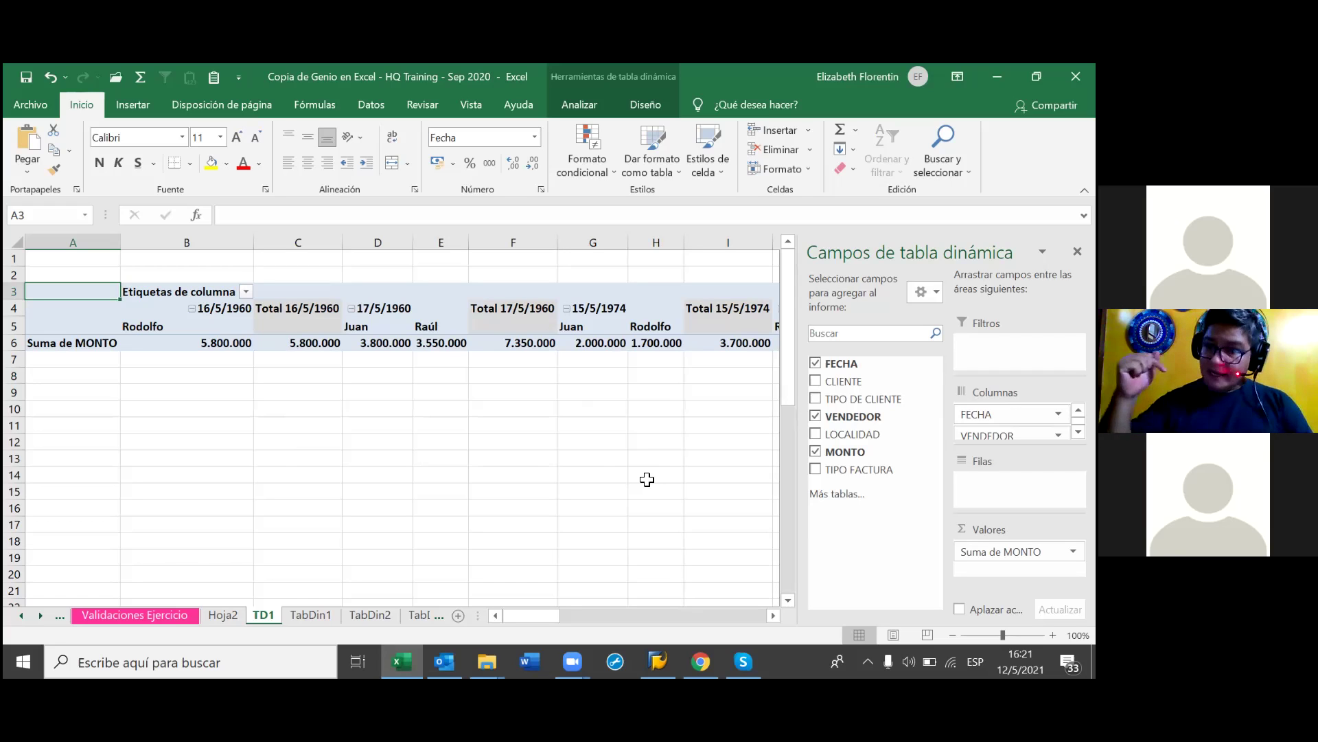
click(437, 427)
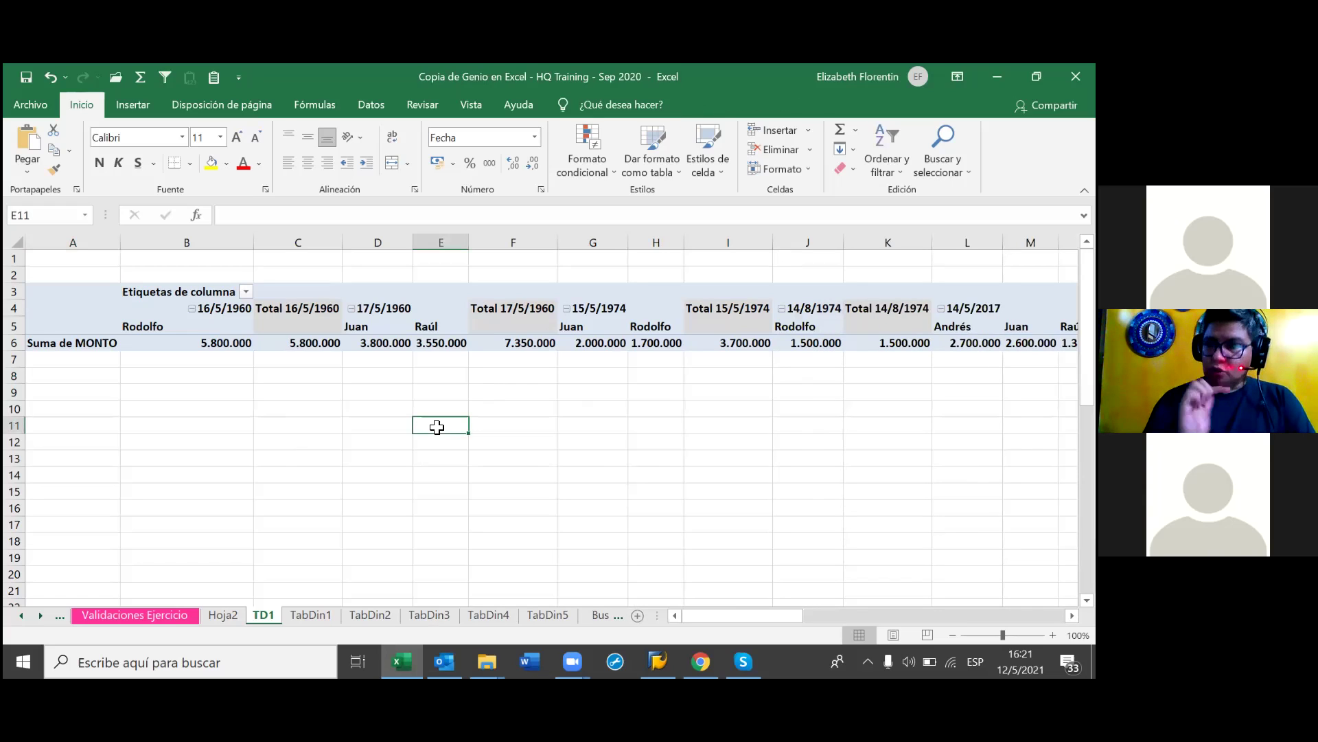
click(185, 375)
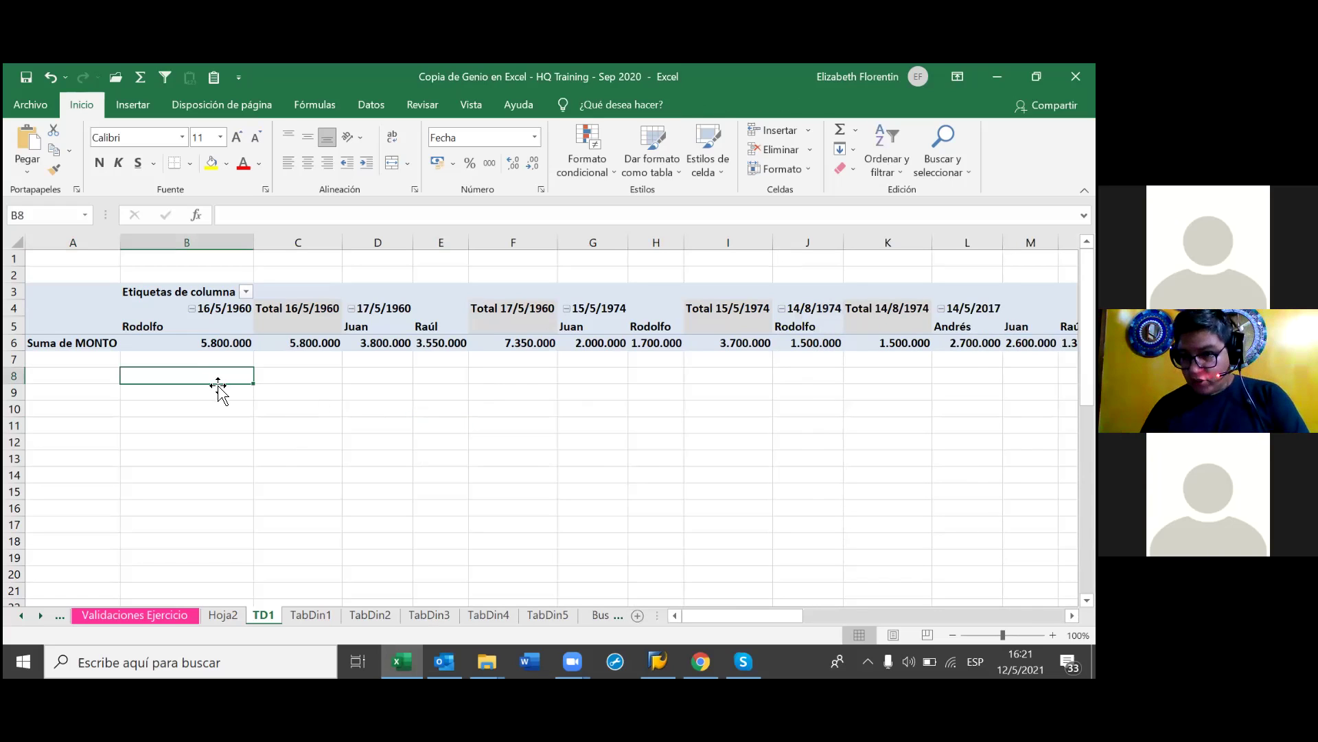
Hide the pivot table's field list and show it again.
click(437, 316)
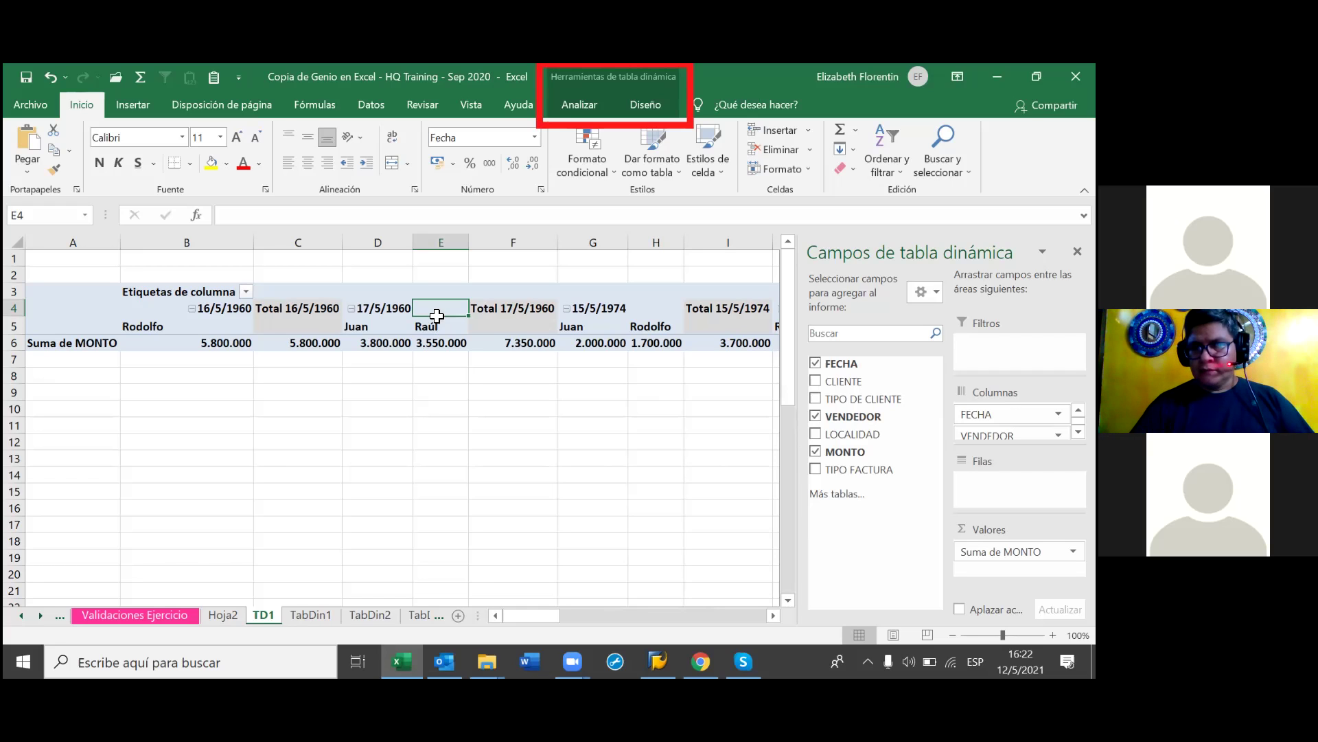
click(579, 103)
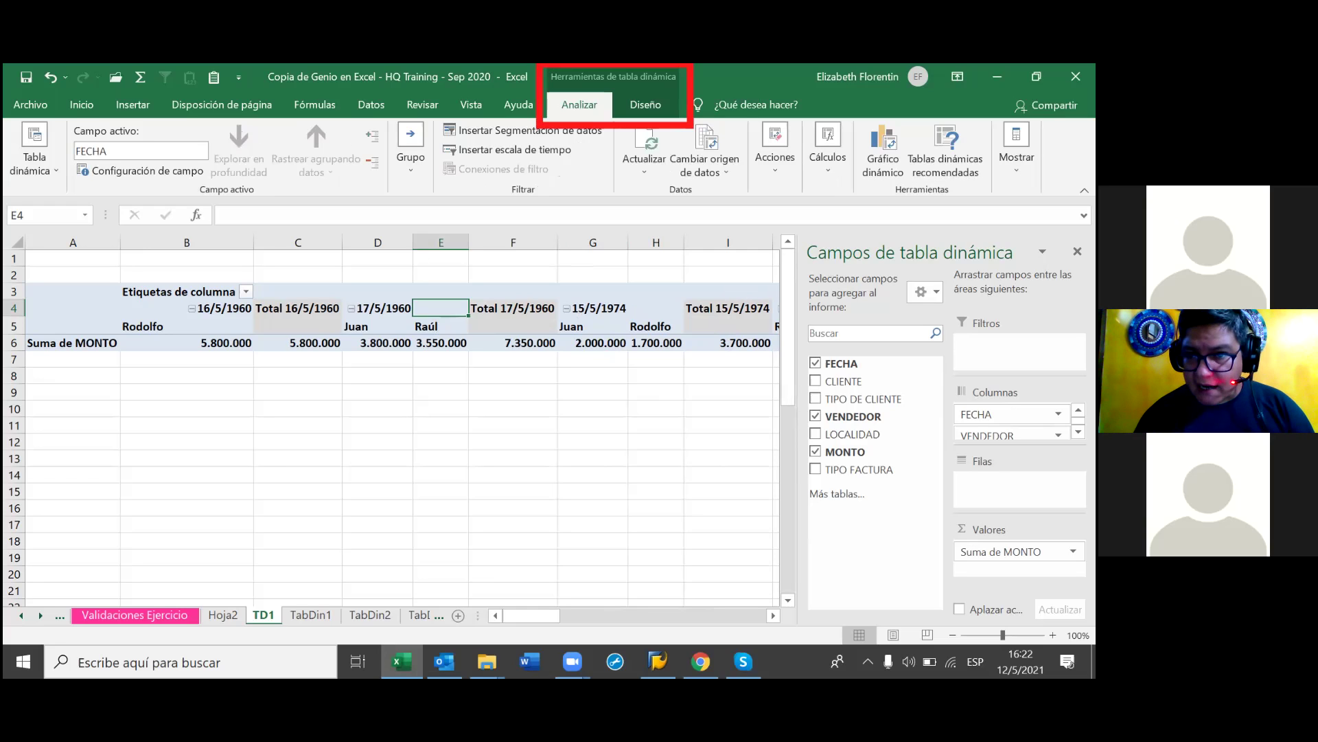
click(1017, 148)
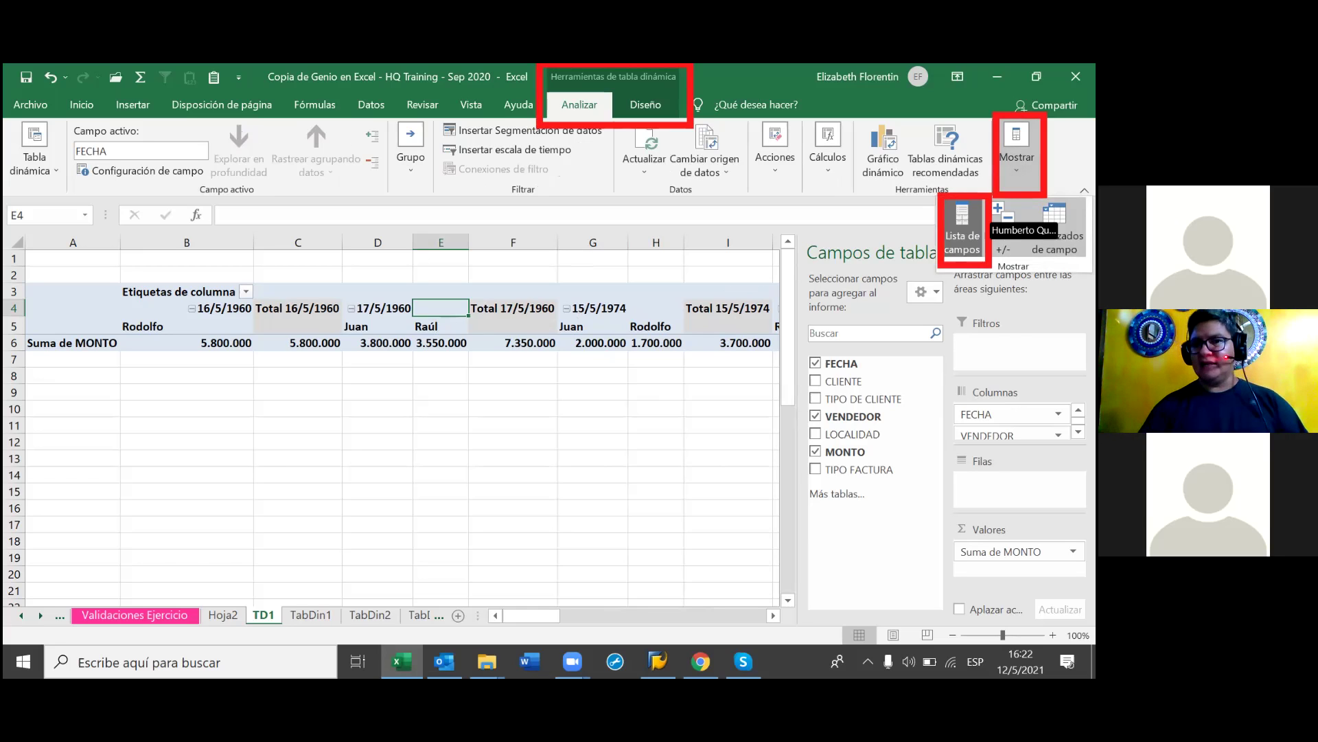
click(962, 226)
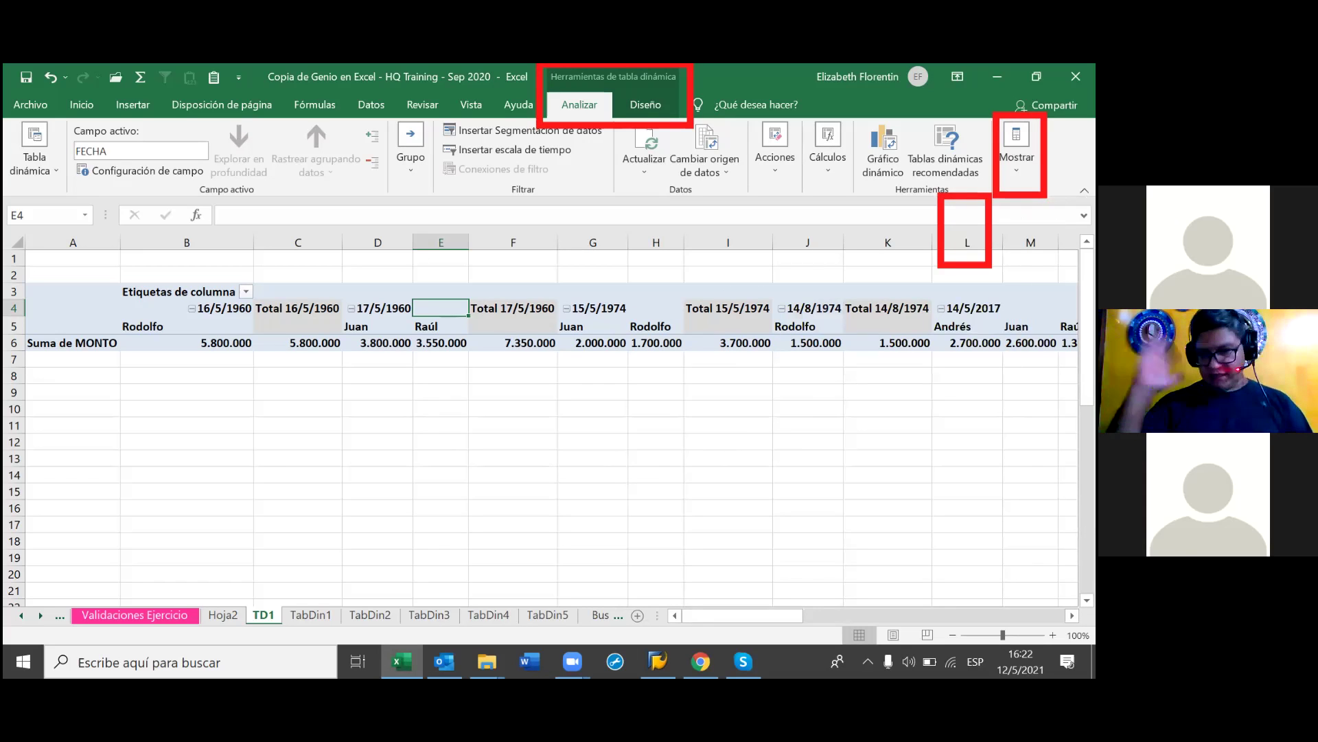
click(1016, 154)
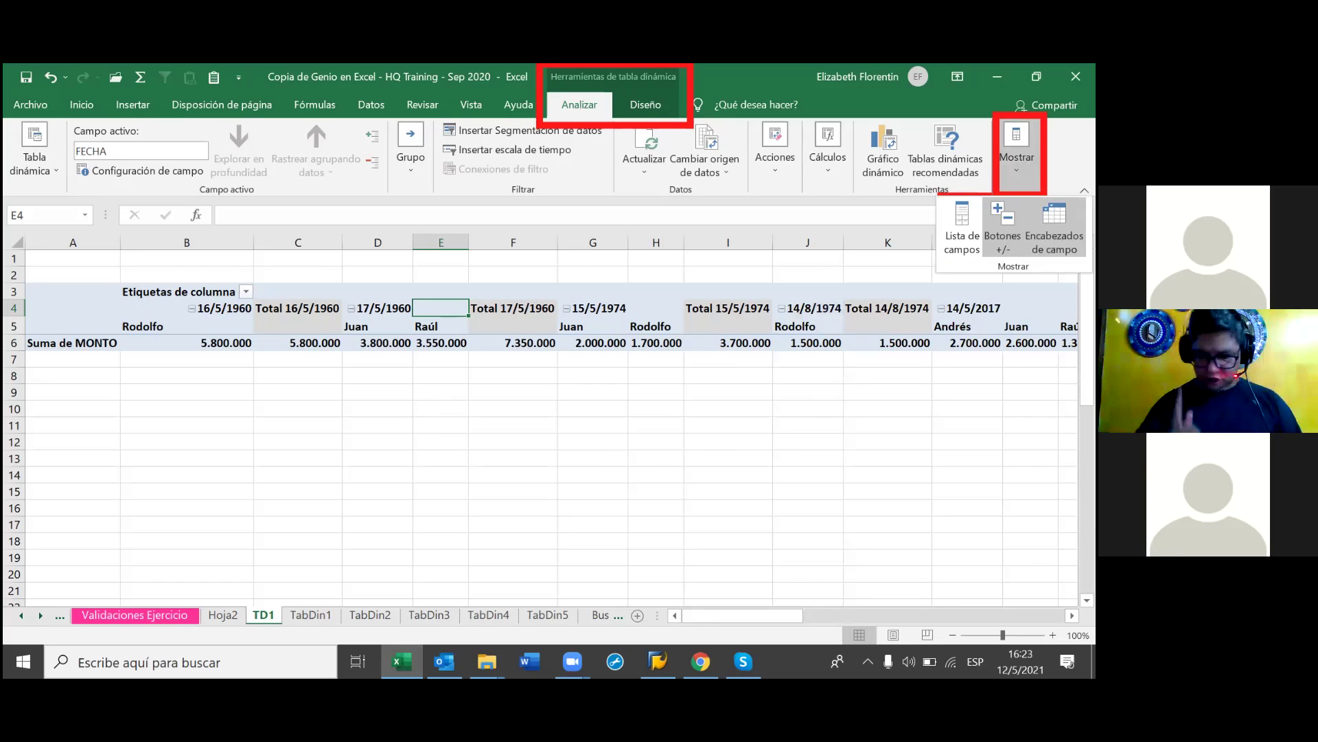
click(962, 233)
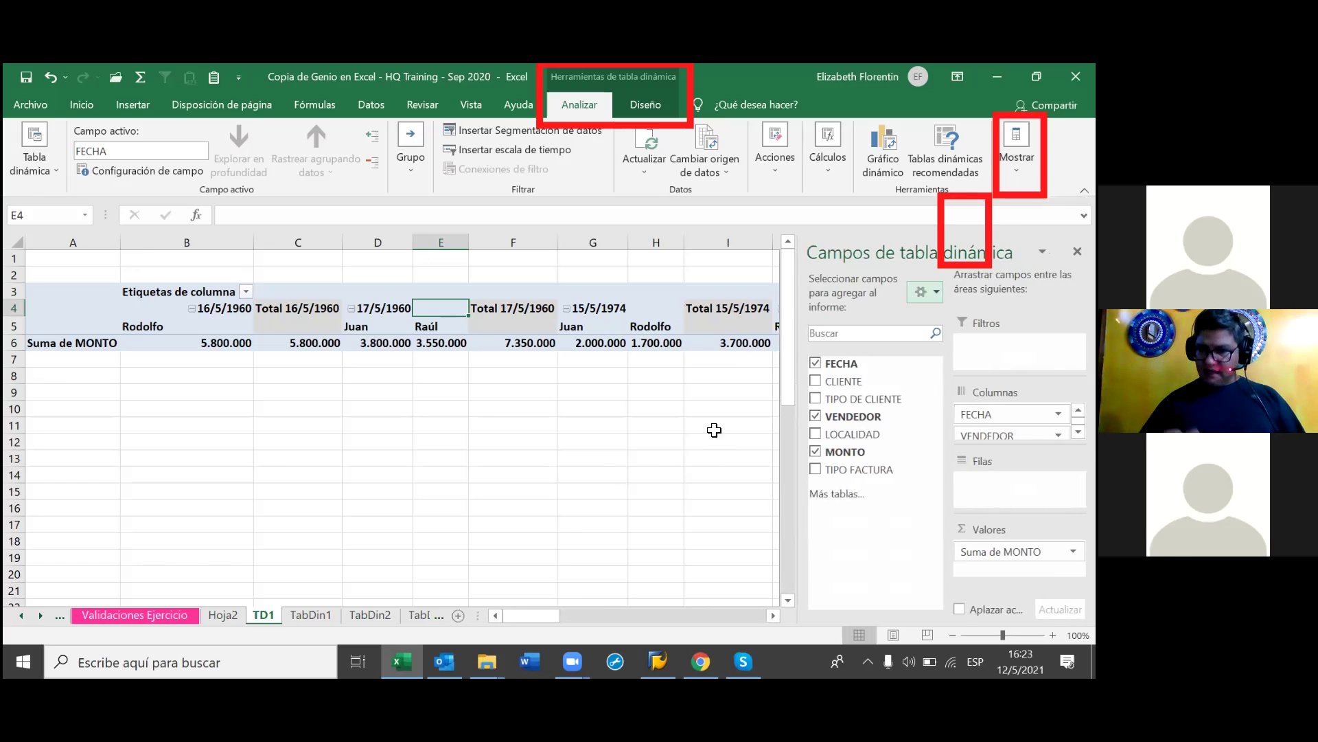
Examine the column-only pivot layout across to the grand total and return to its first dates.
mouse_move(535, 345)
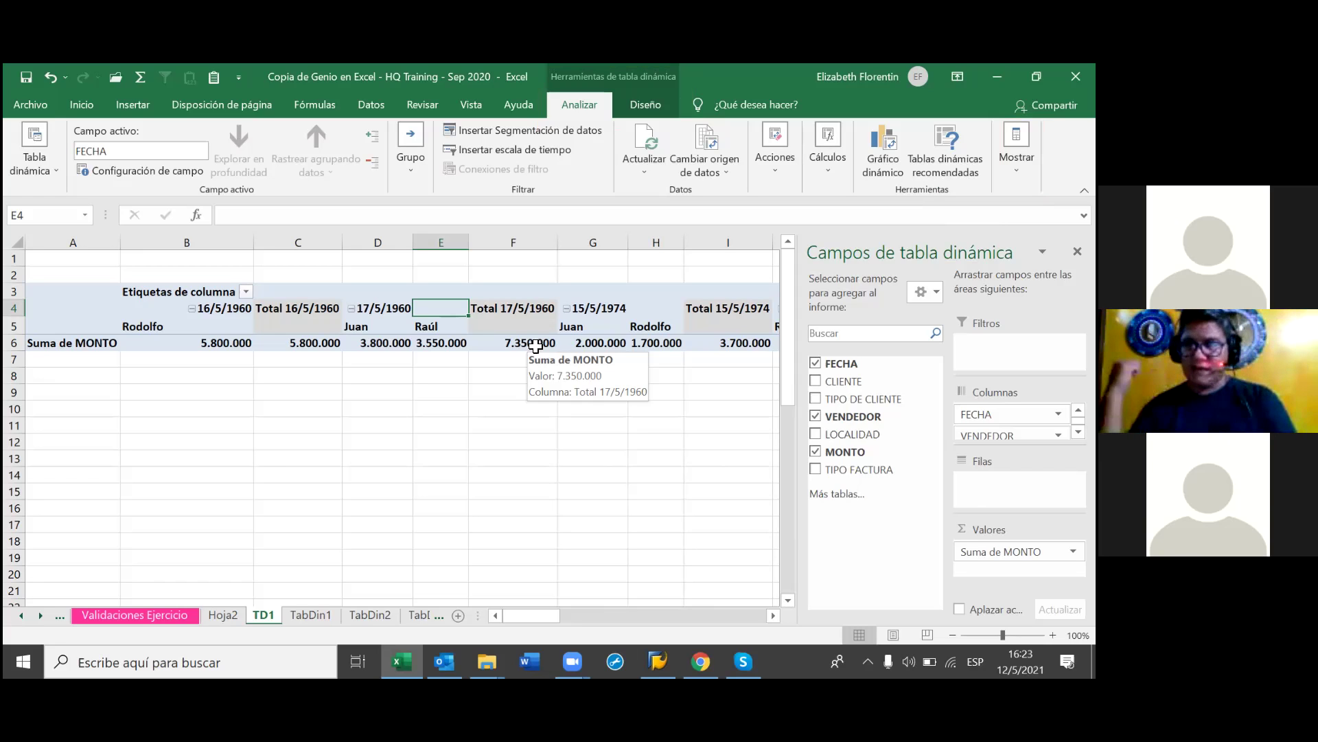
click(595, 459)
drag(722, 615, 984, 616)
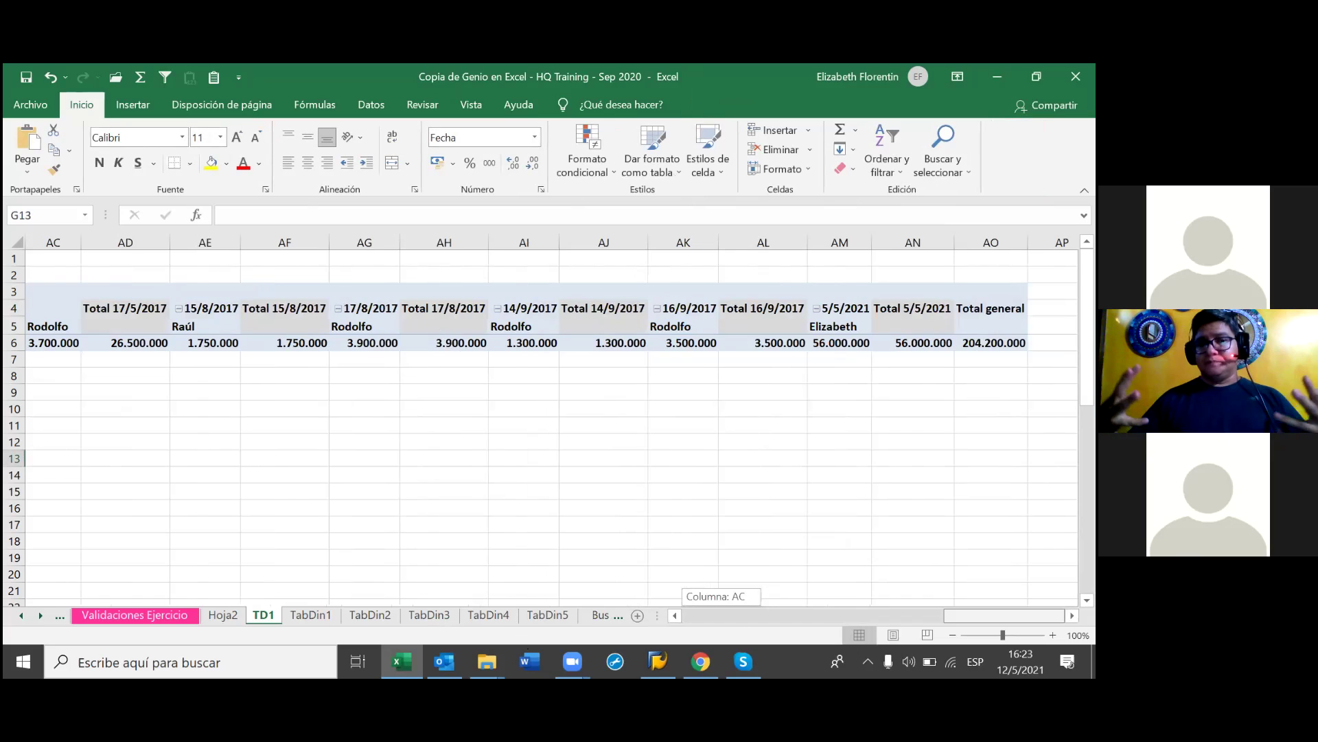
drag(984, 615, 737, 368)
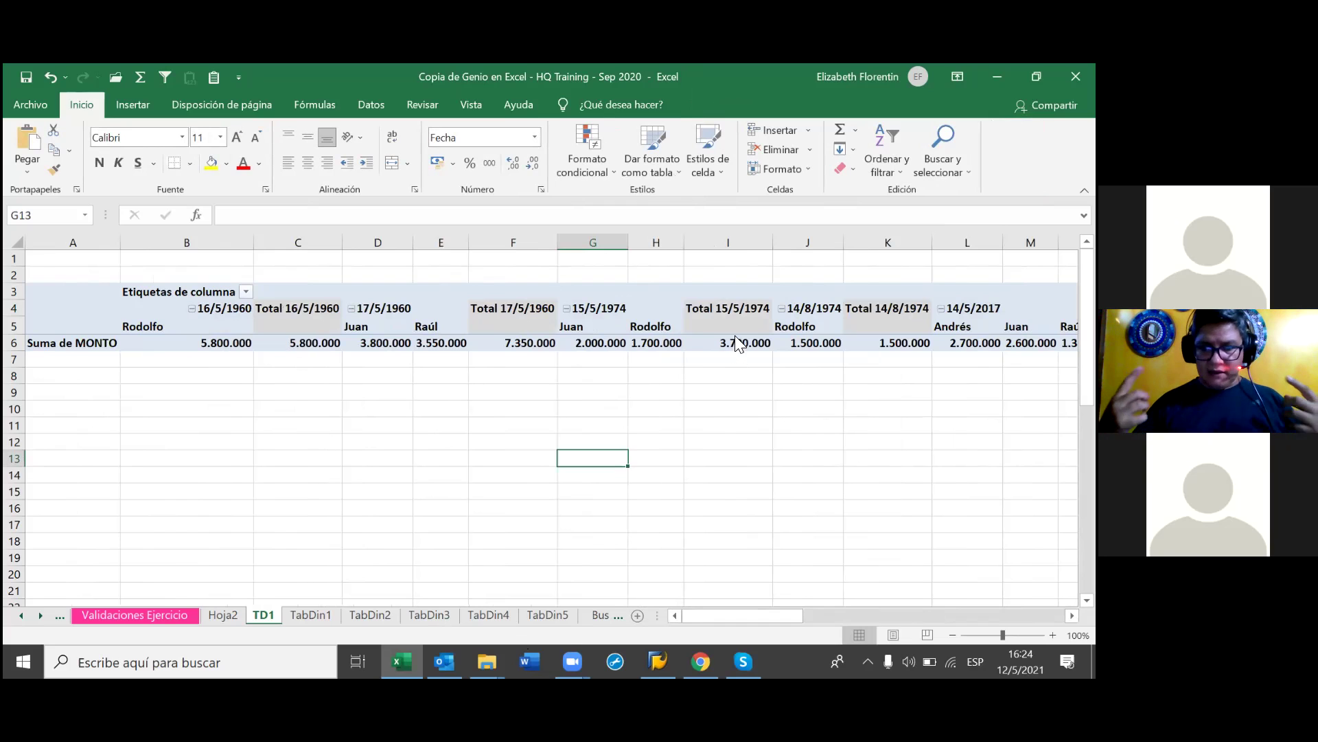
click(738, 343)
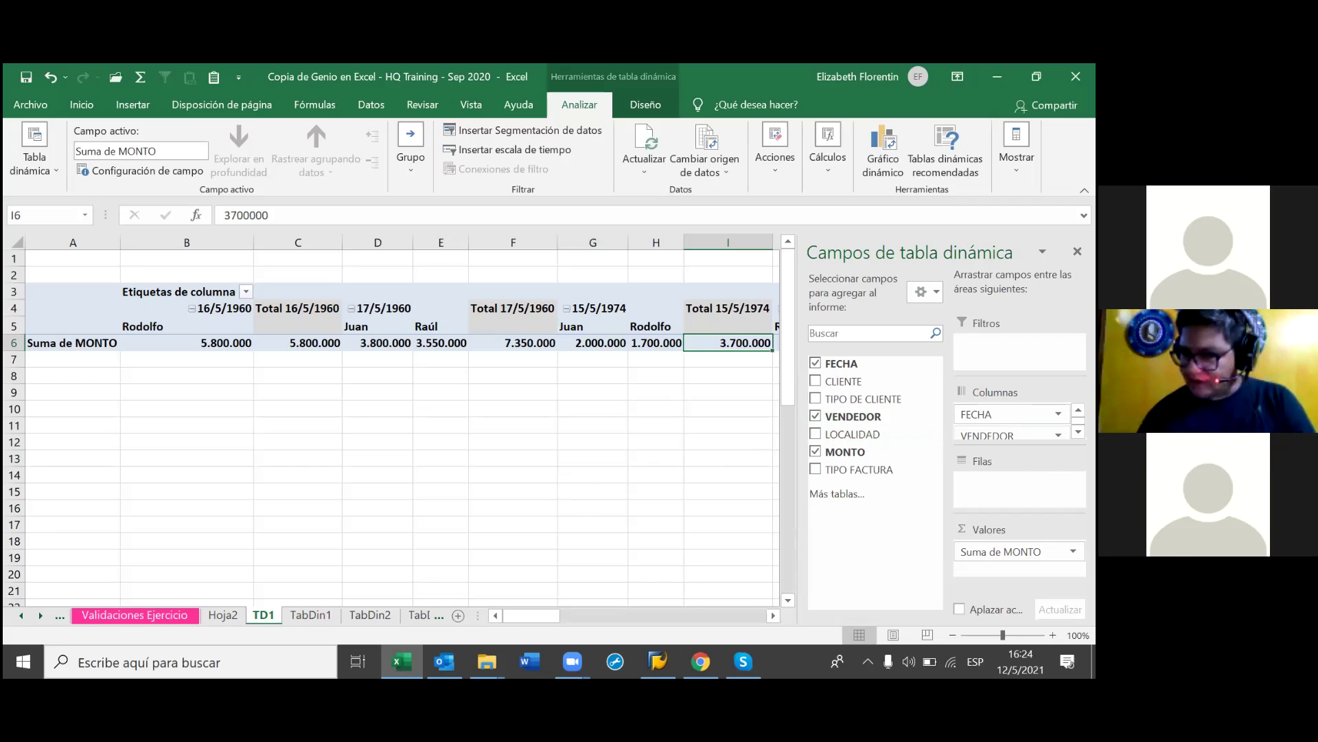
Rearrange the pivot table by placing VENDEDOR, then FECHA, in rows and finally VENDEDOR back in columns.
drag(989, 436, 989, 484)
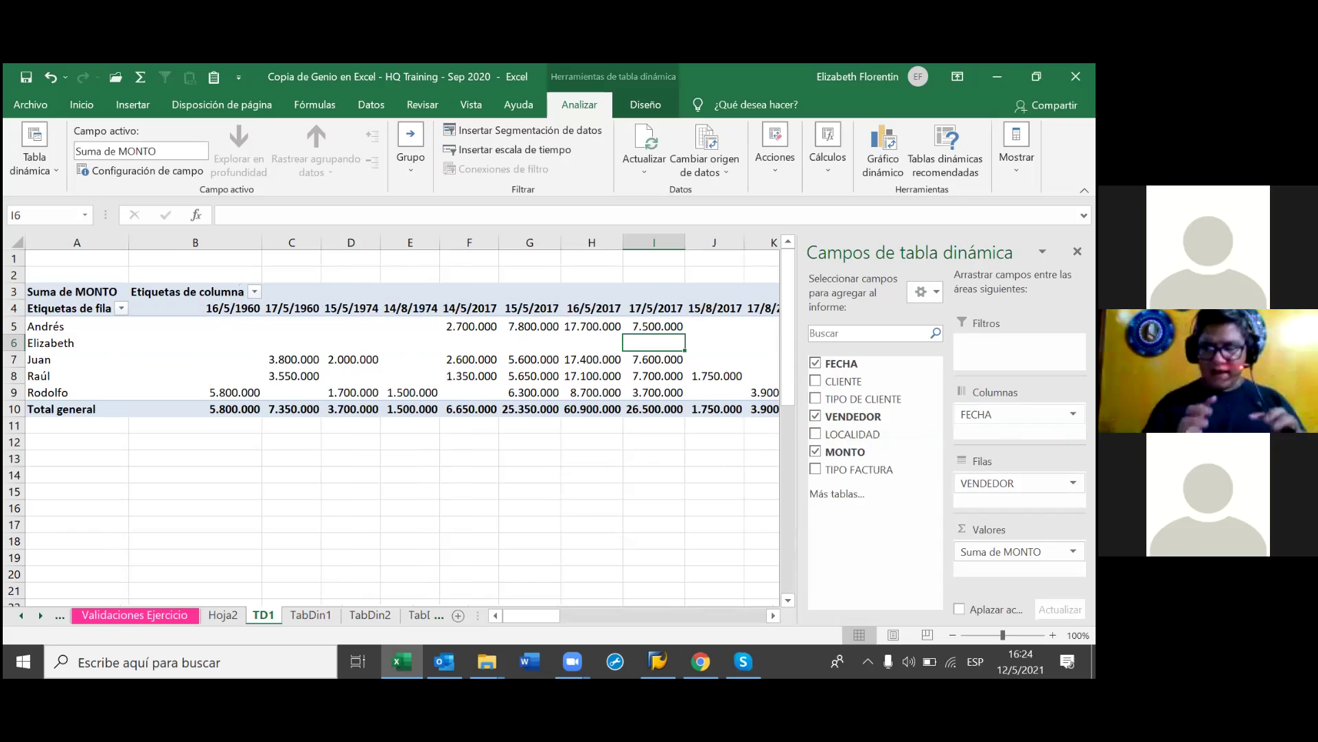
drag(1017, 414, 1017, 496)
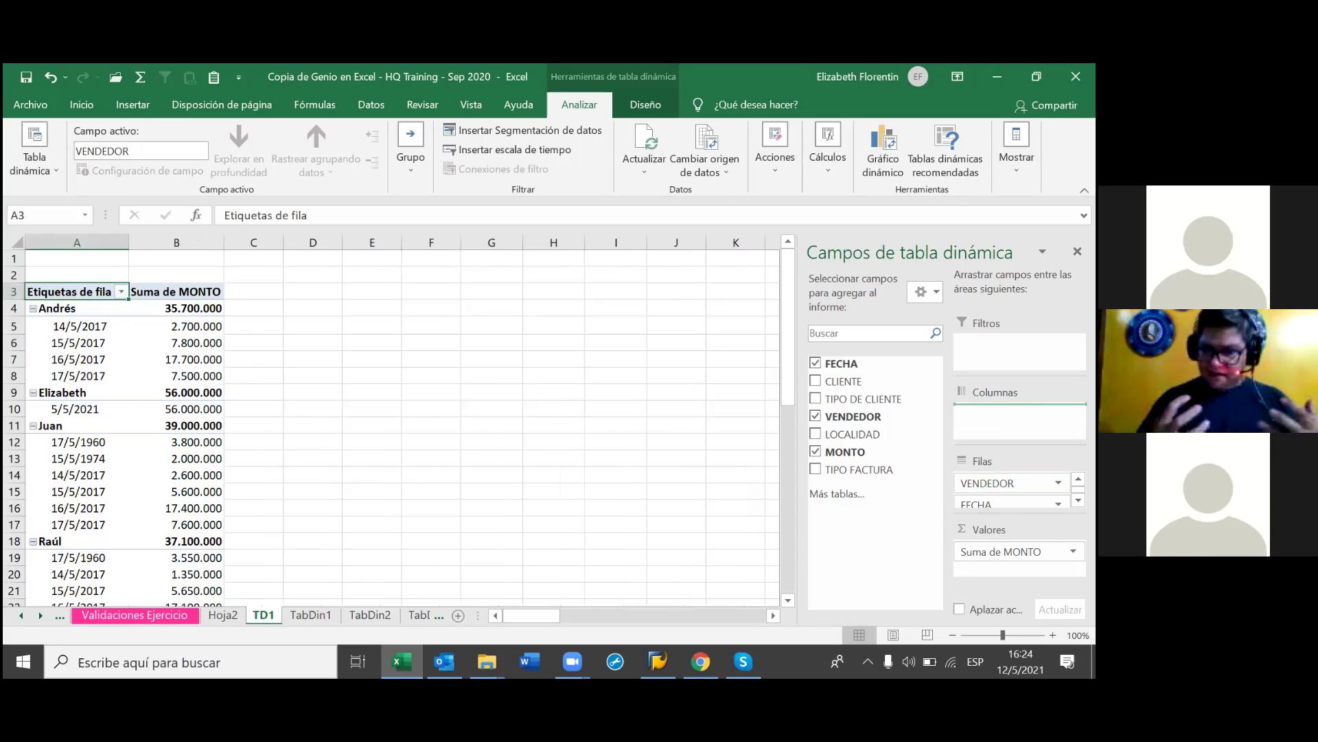
drag(1009, 482, 1017, 419)
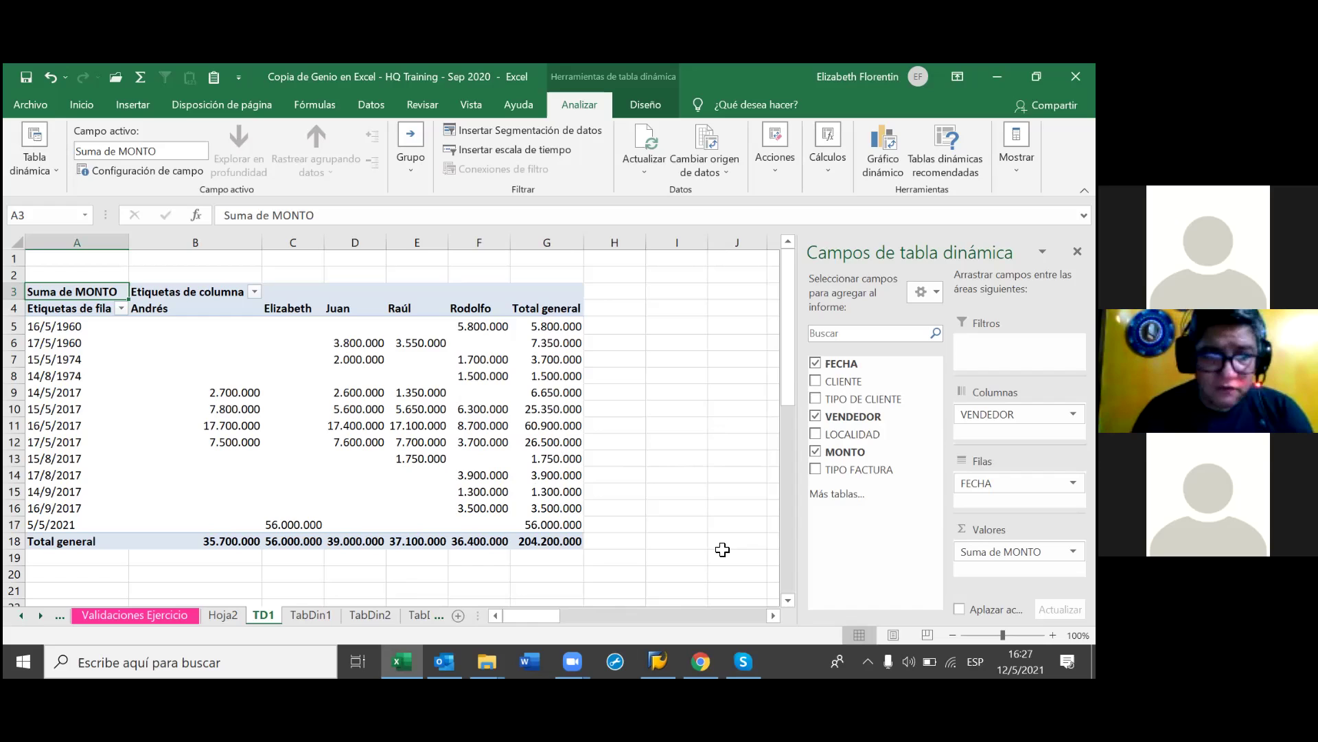
Read the exercise instructions on the TabDin1 sheet and compare them with the pivot table on TD1.
click(315, 614)
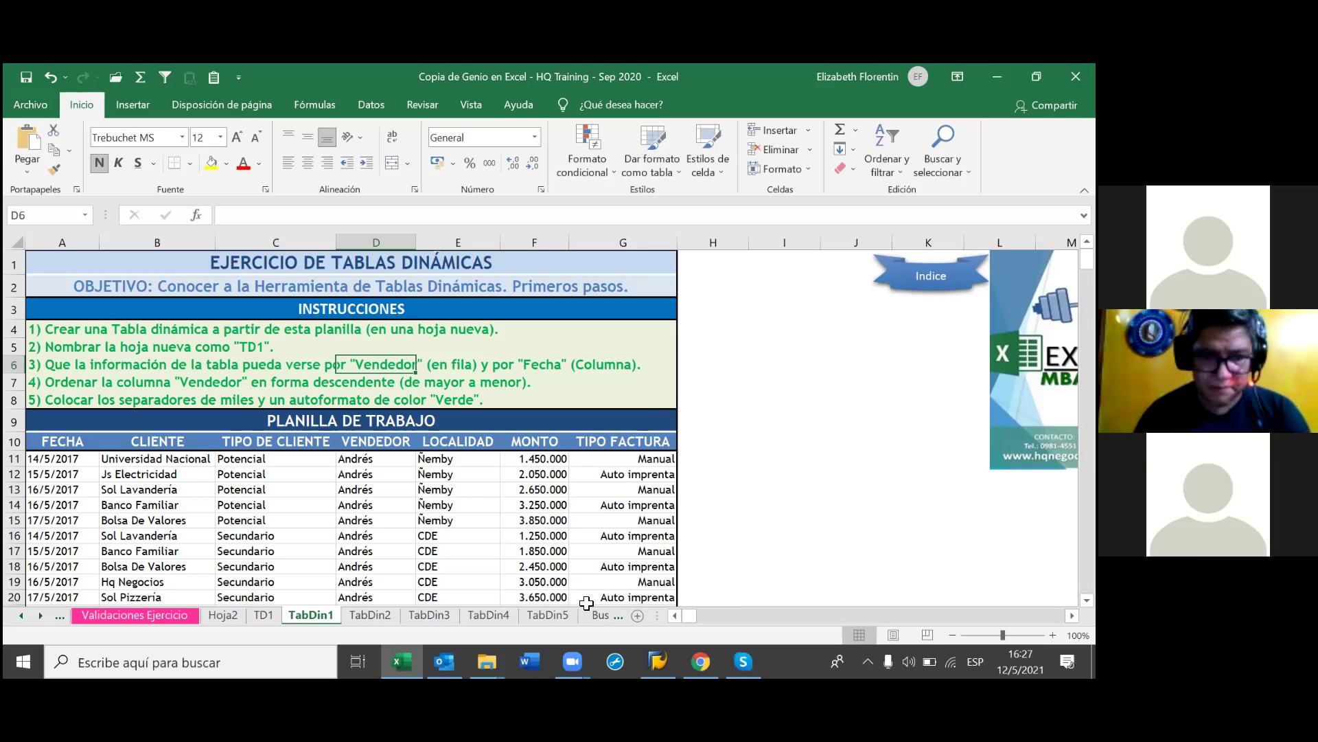
click(263, 615)
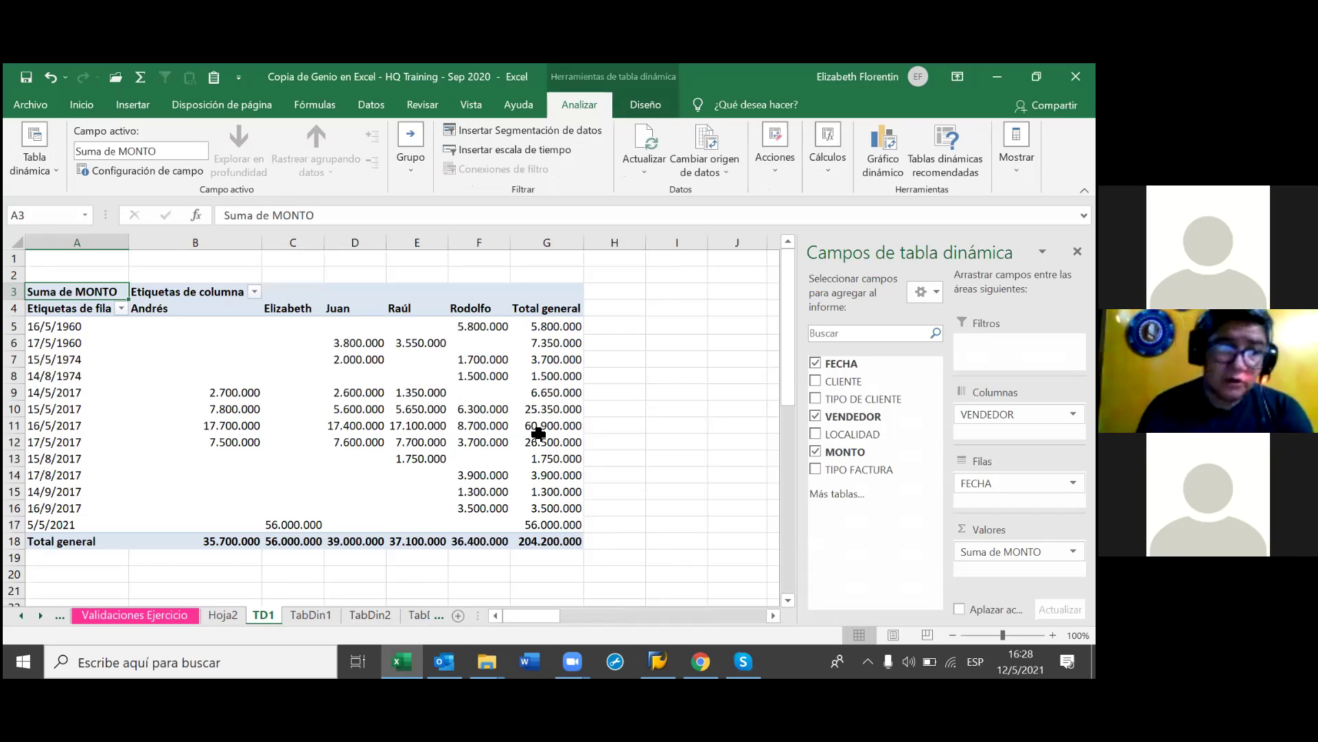
mouse_move(356, 345)
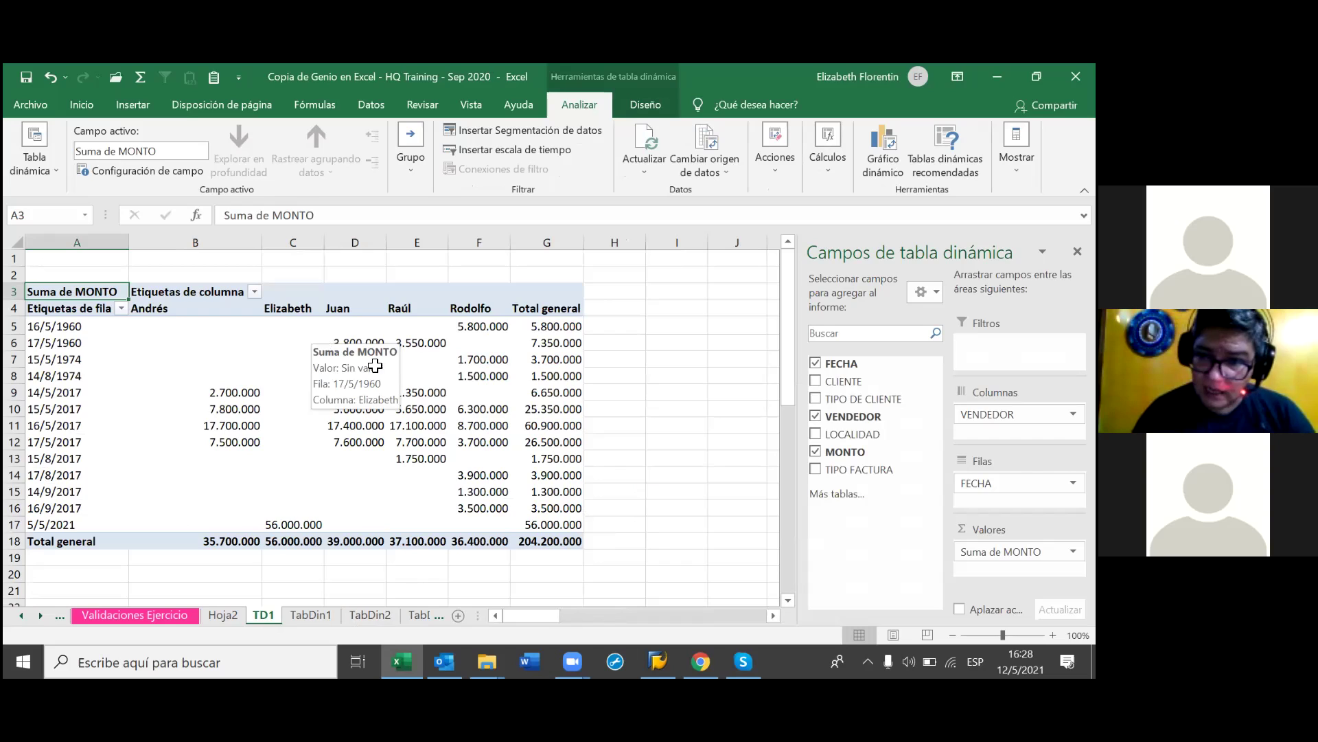
mouse_move(513, 450)
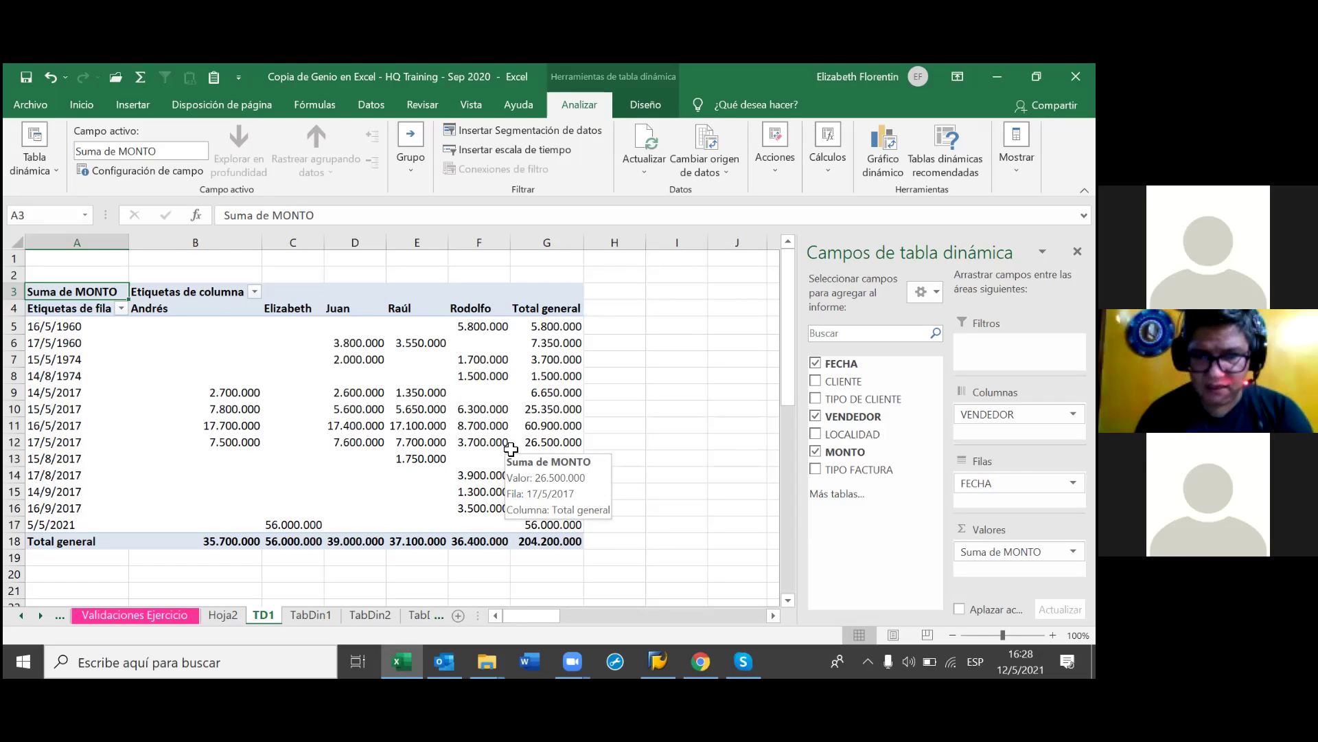
click(437, 343)
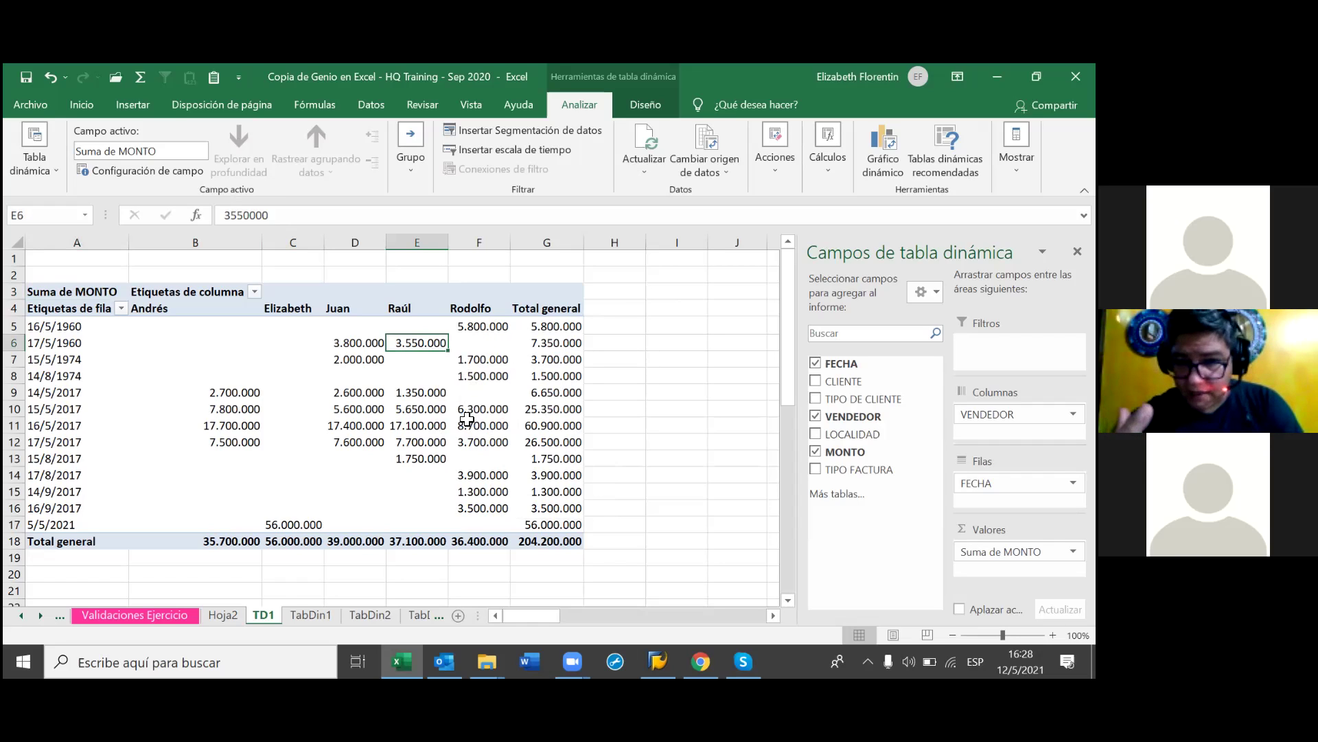
mouse_move(467, 425)
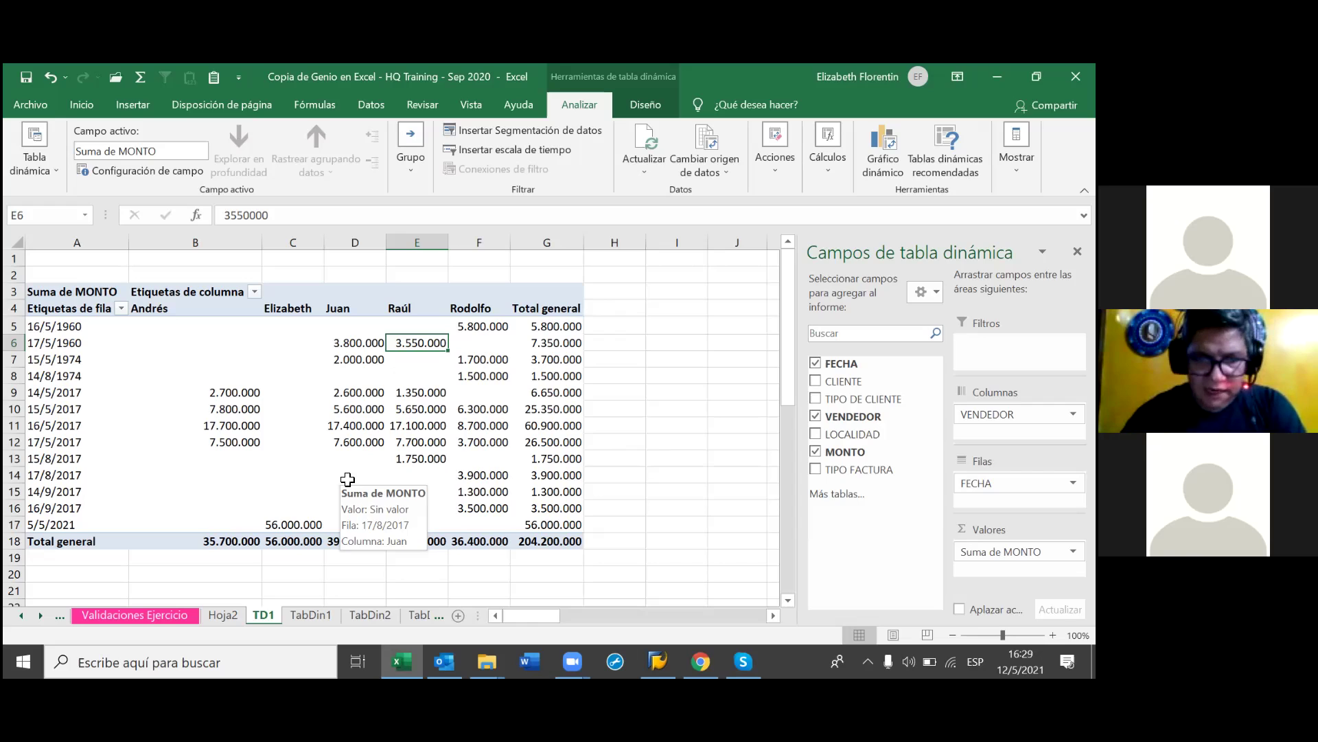
Sort the pivot table's date rows by the amounts in column F, first ascending and then descending.
click(485, 329)
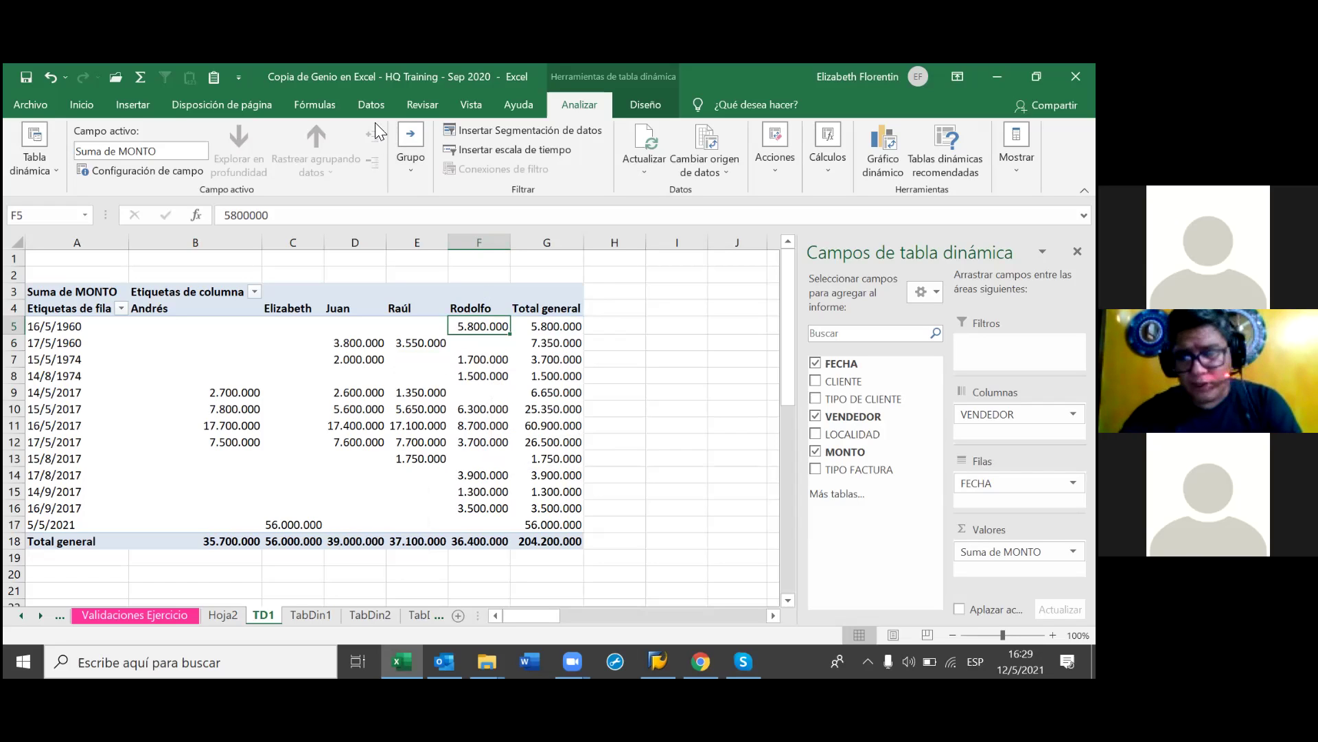
click(379, 105)
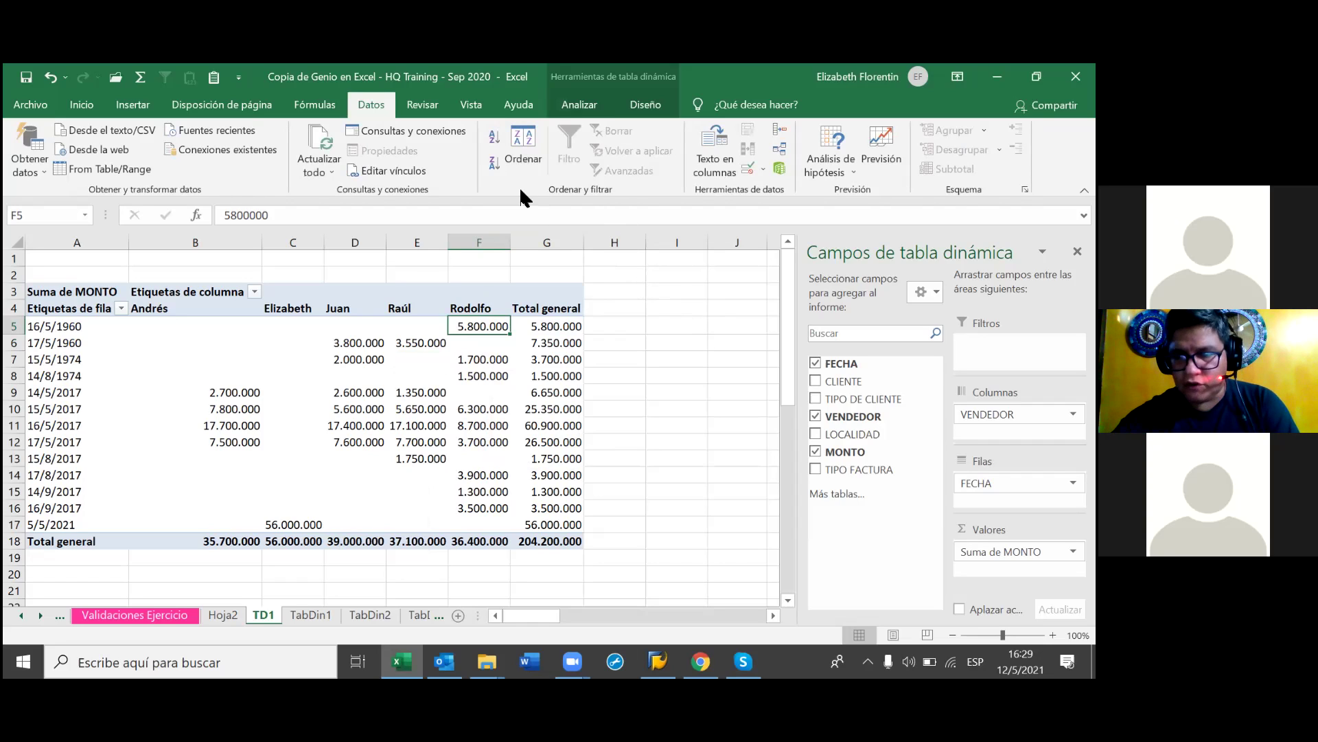
click(496, 138)
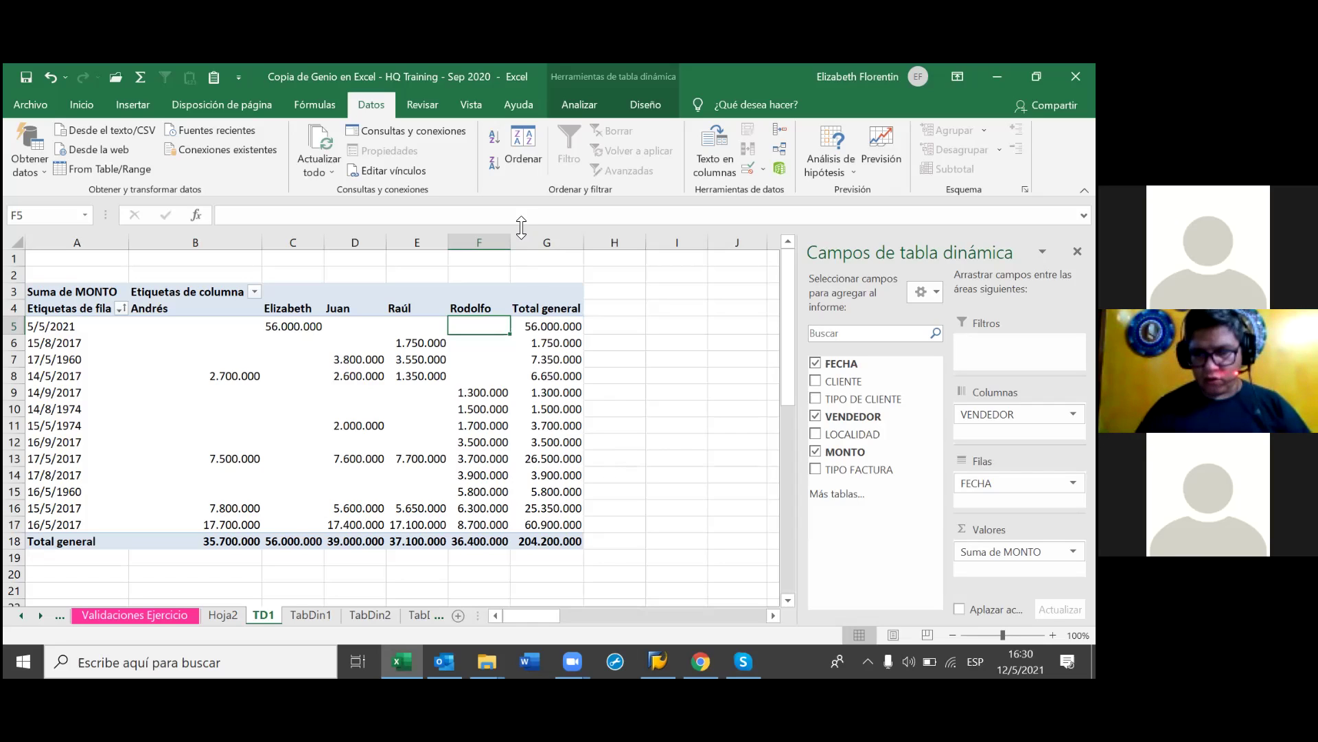
click(493, 160)
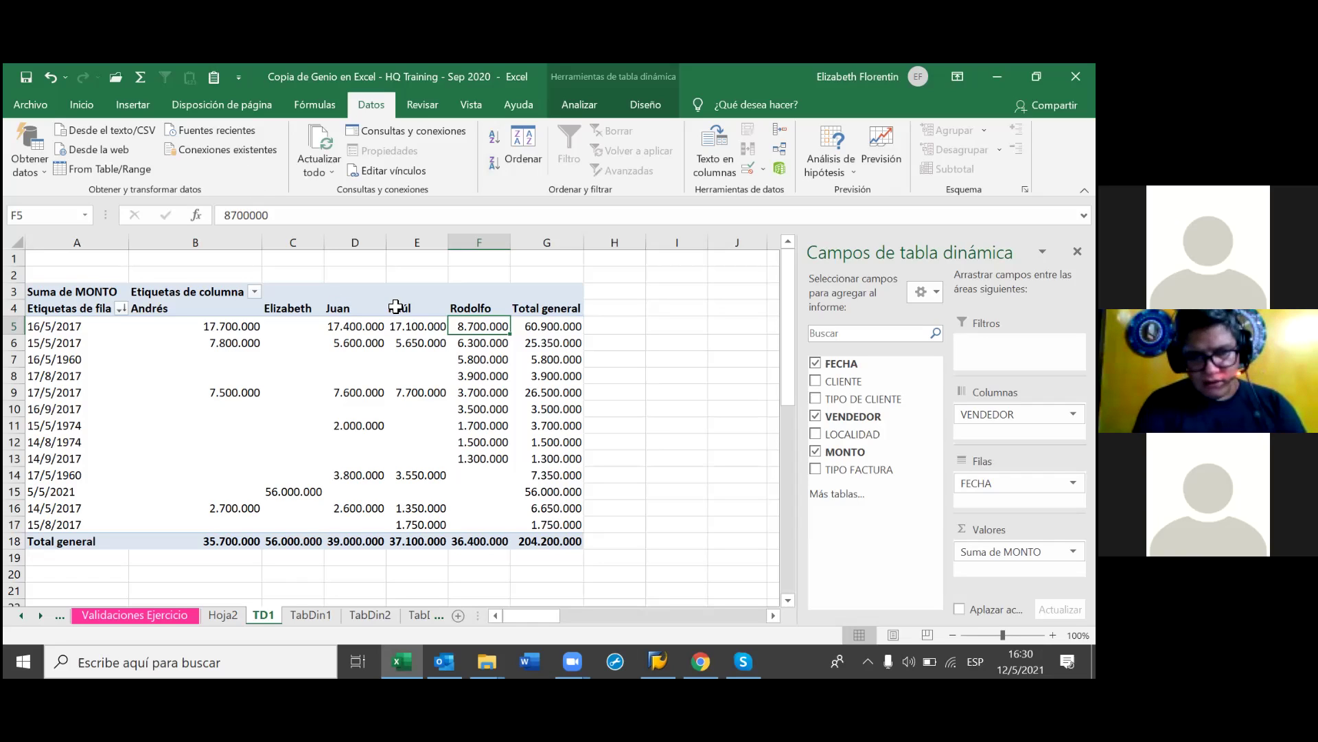
Sort the date rows by the seller amounts in column E, first ascending and then descending.
click(409, 325)
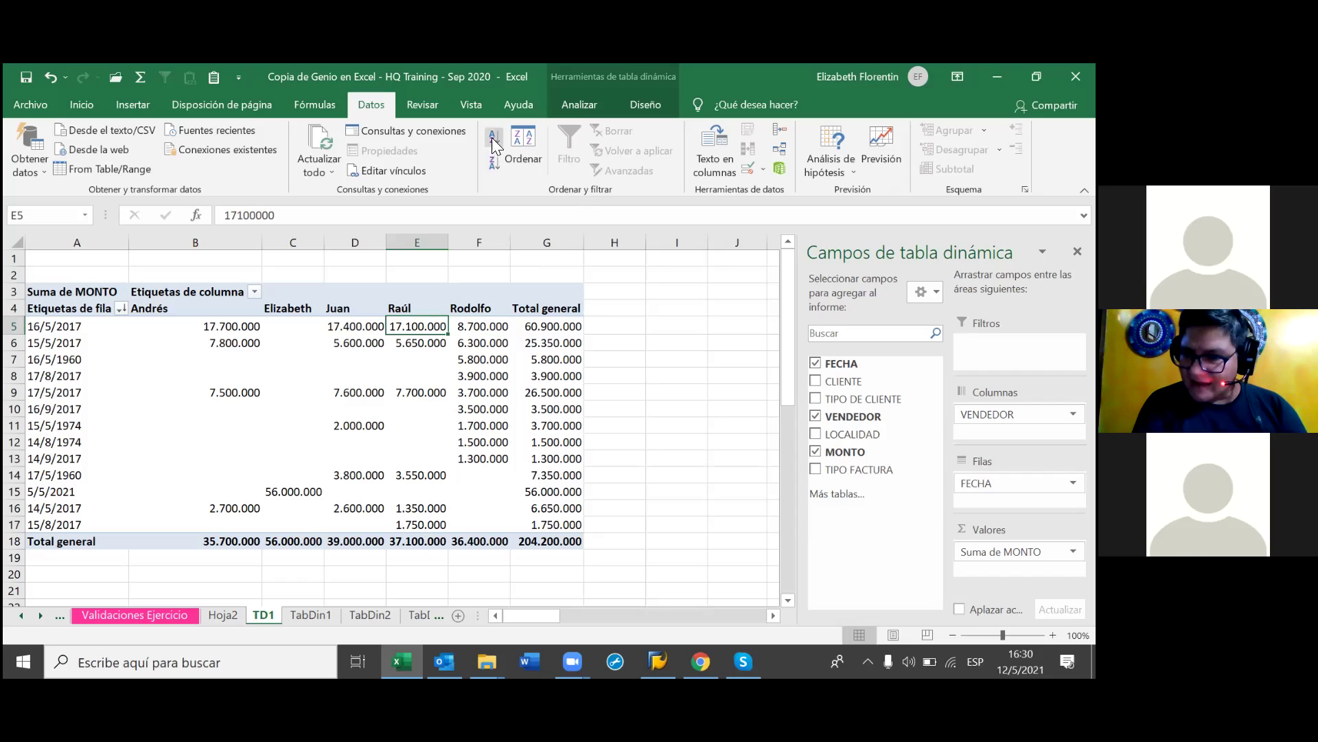
click(421, 347)
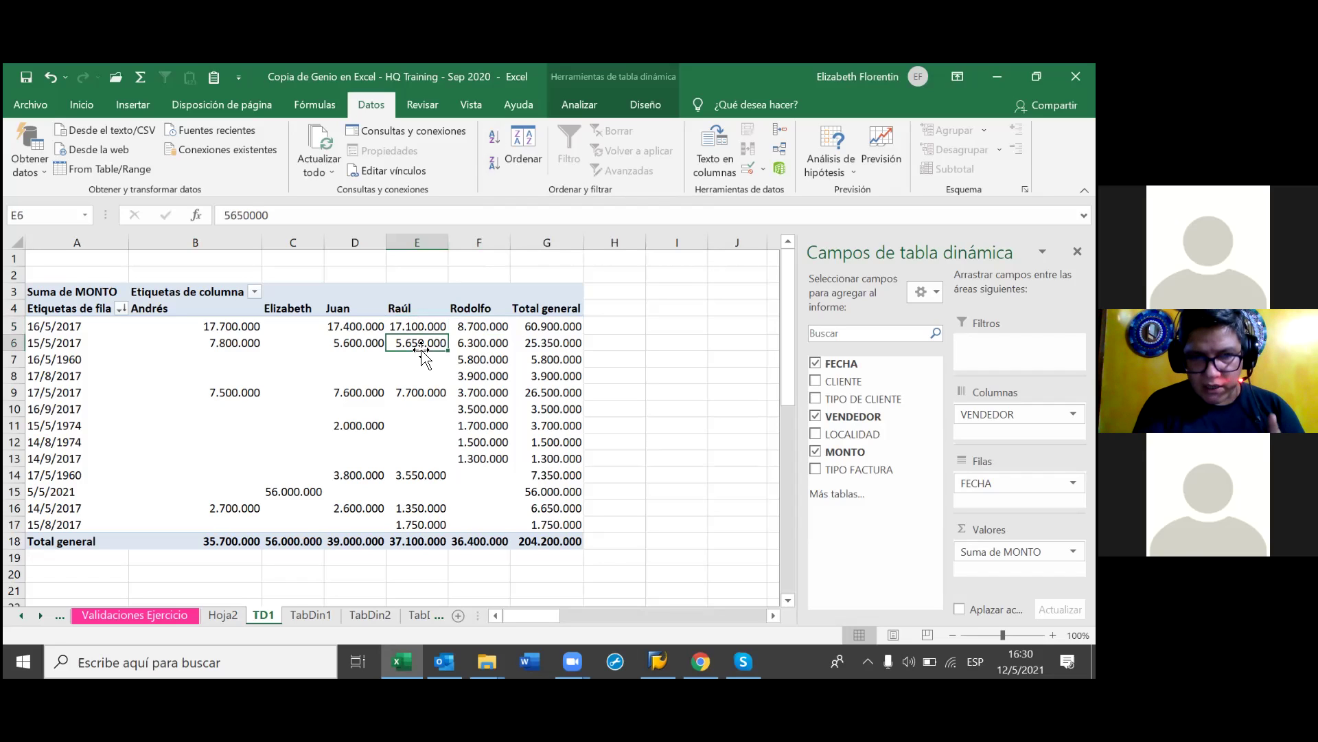
click(422, 358)
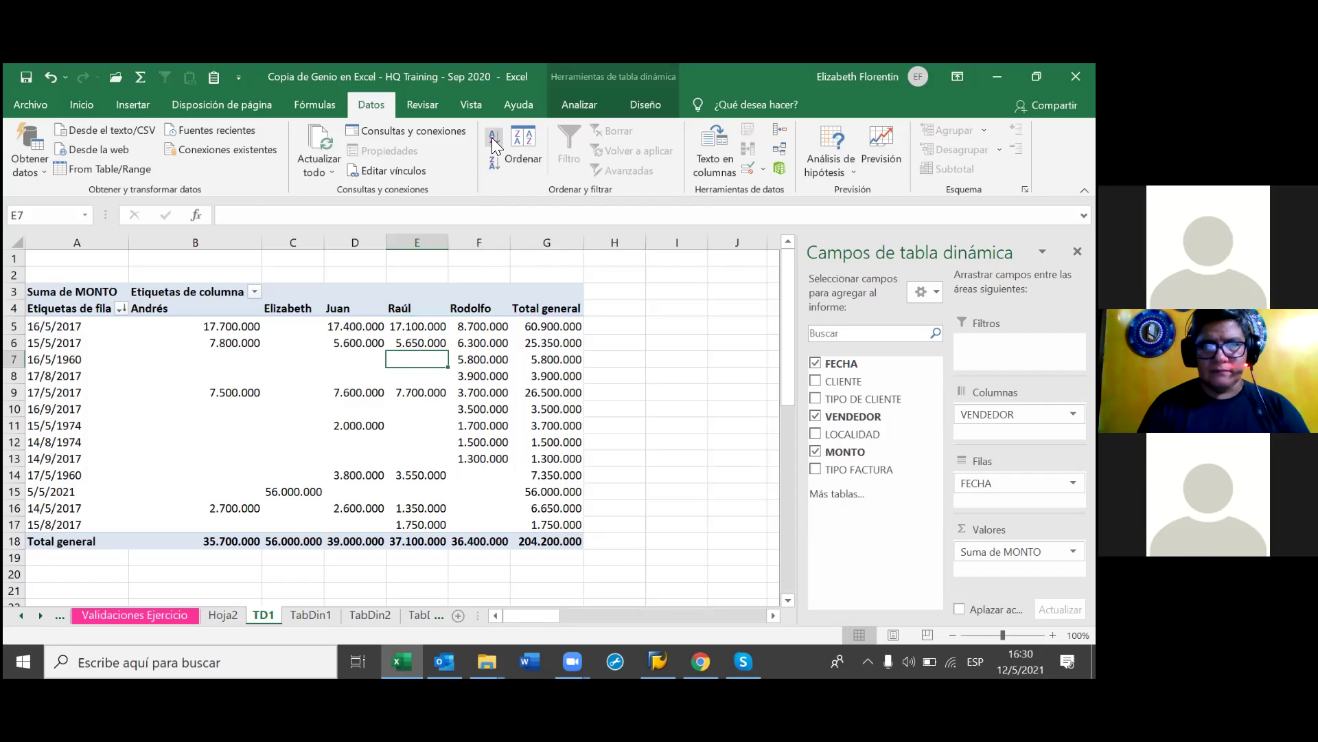
click(491, 138)
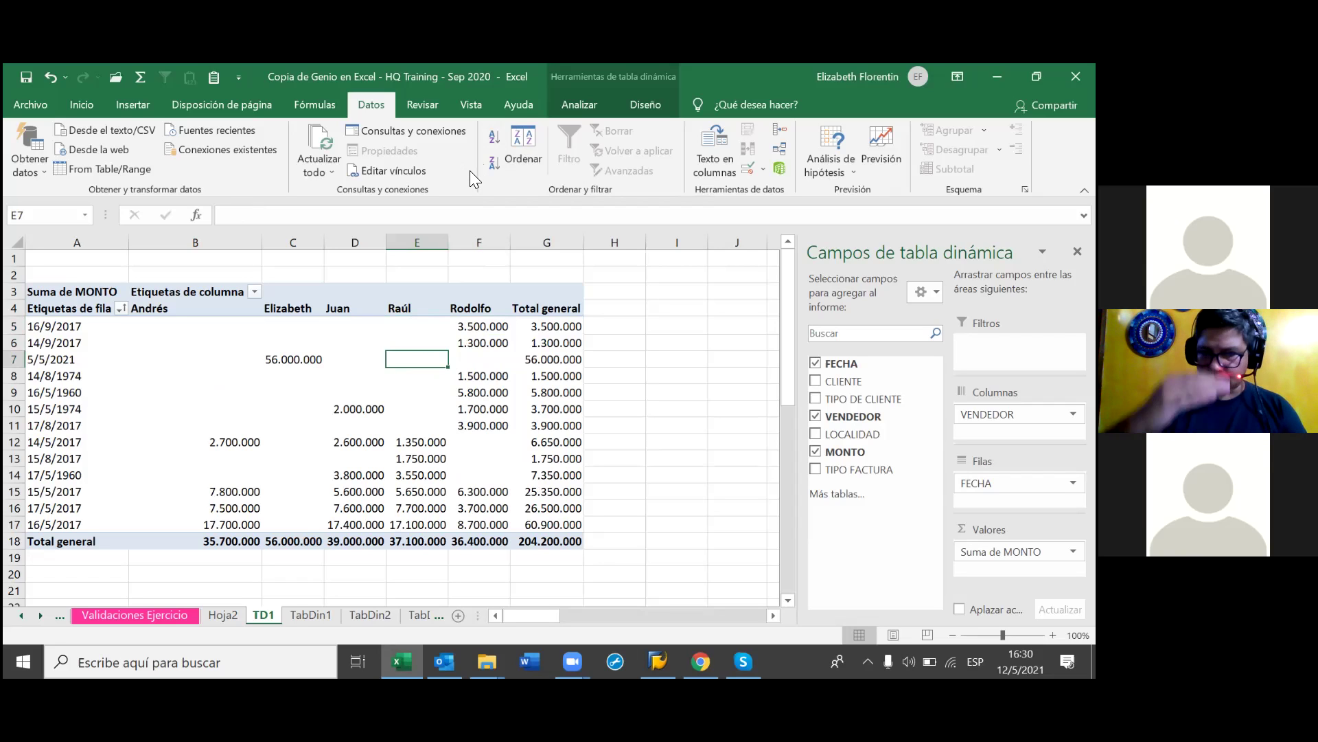
click(495, 162)
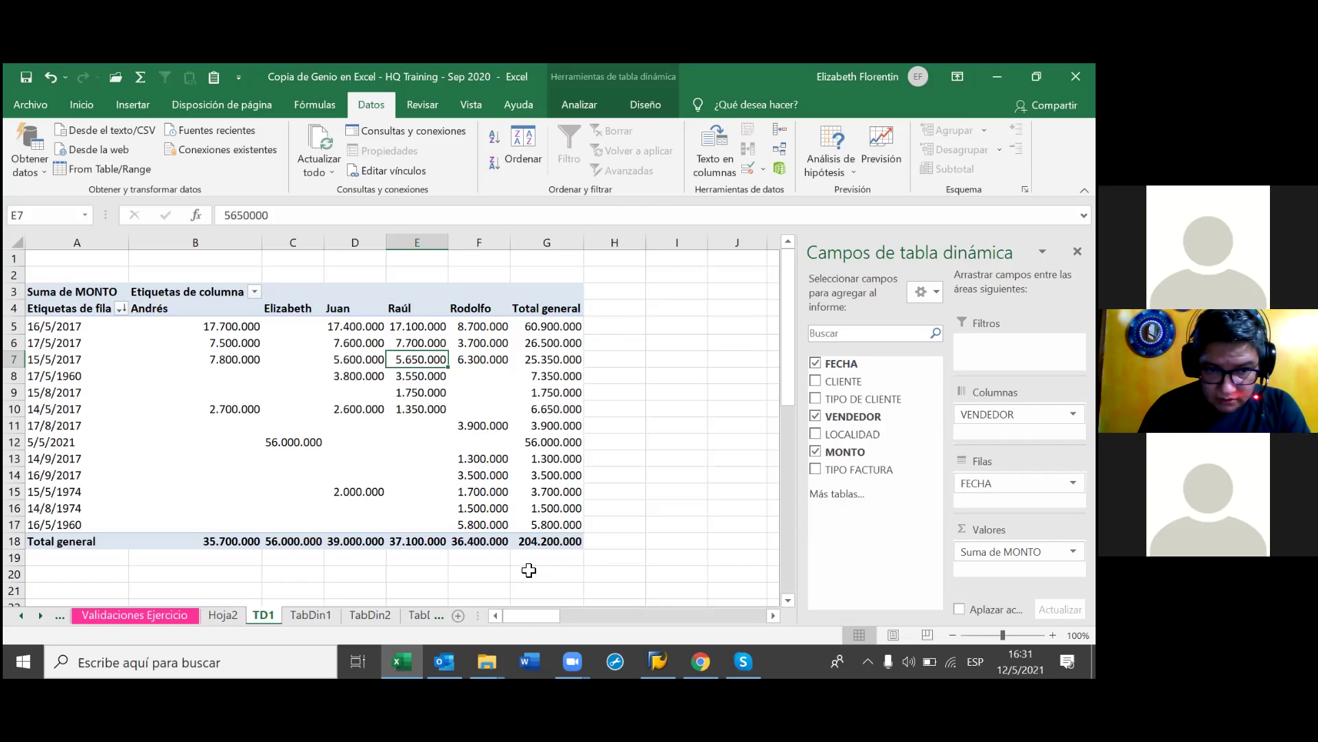
Sort the seller columns by their amounts in the Total general row, first ascending and then descending.
click(460, 543)
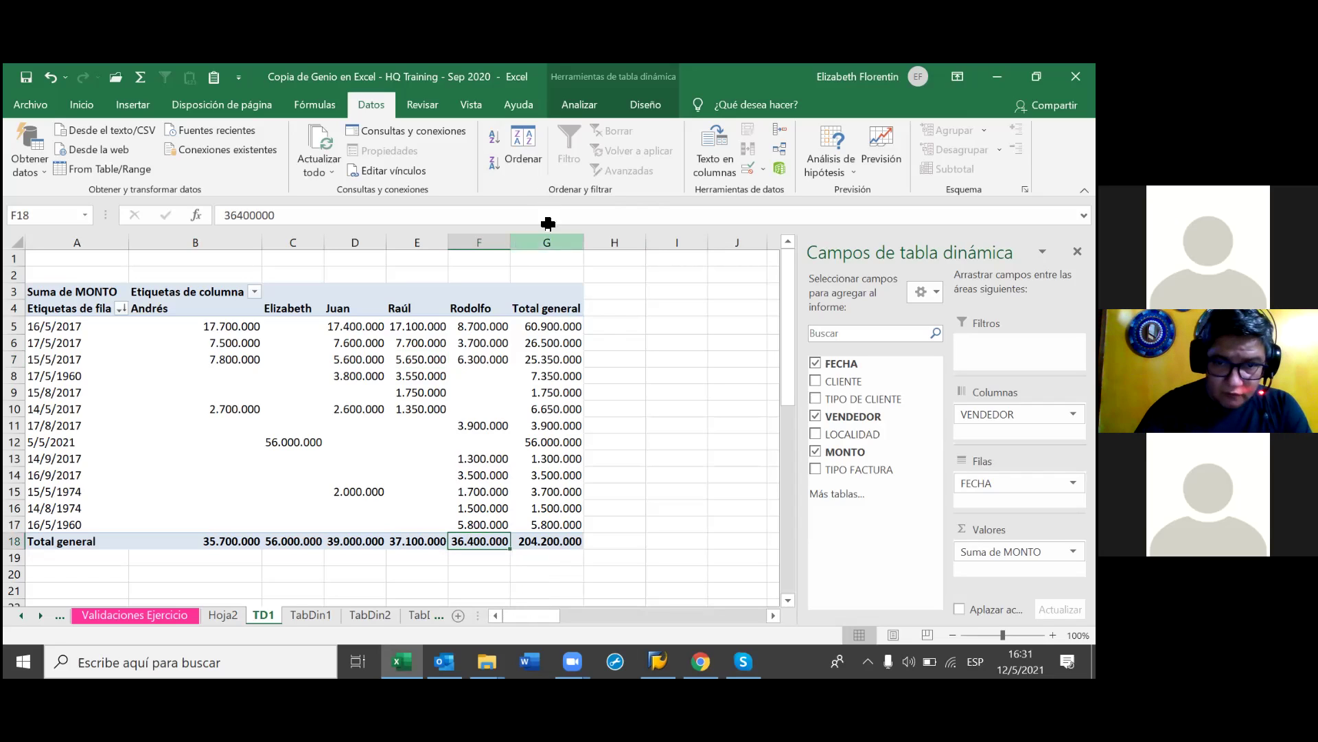
click(496, 135)
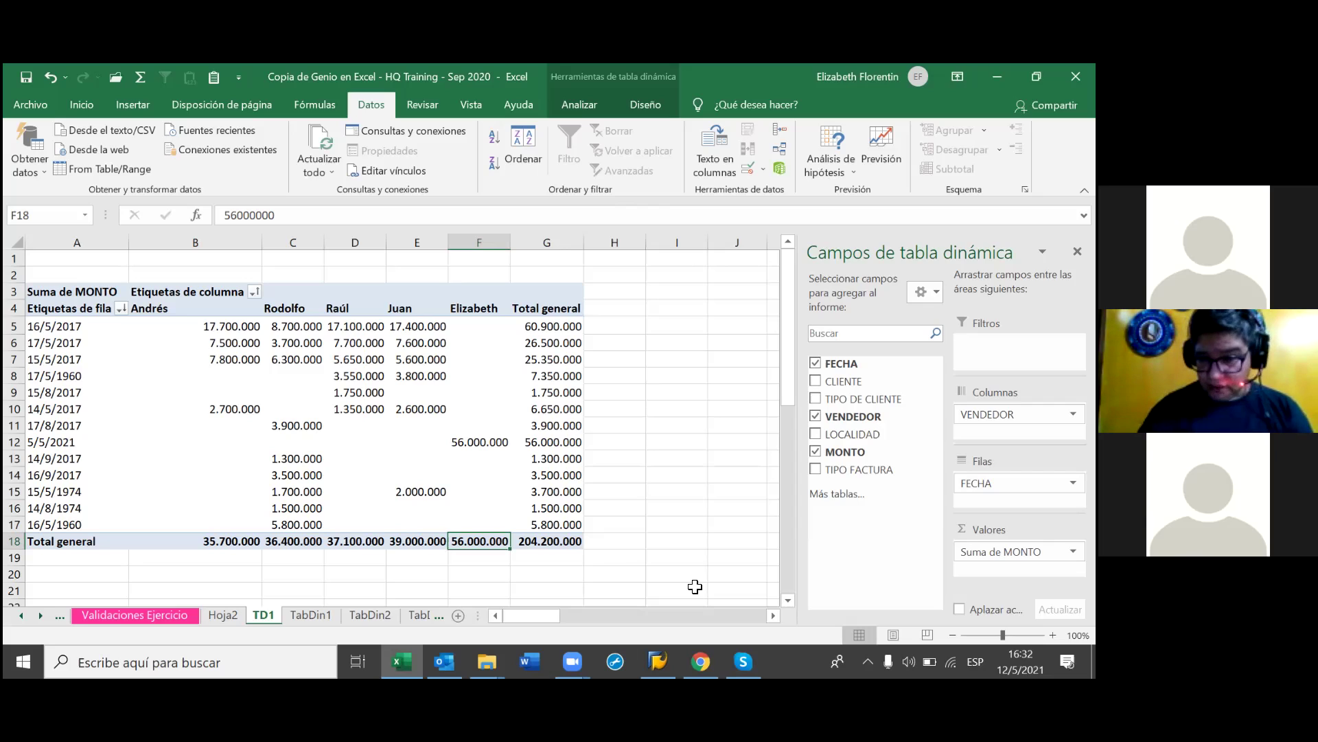
click(491, 164)
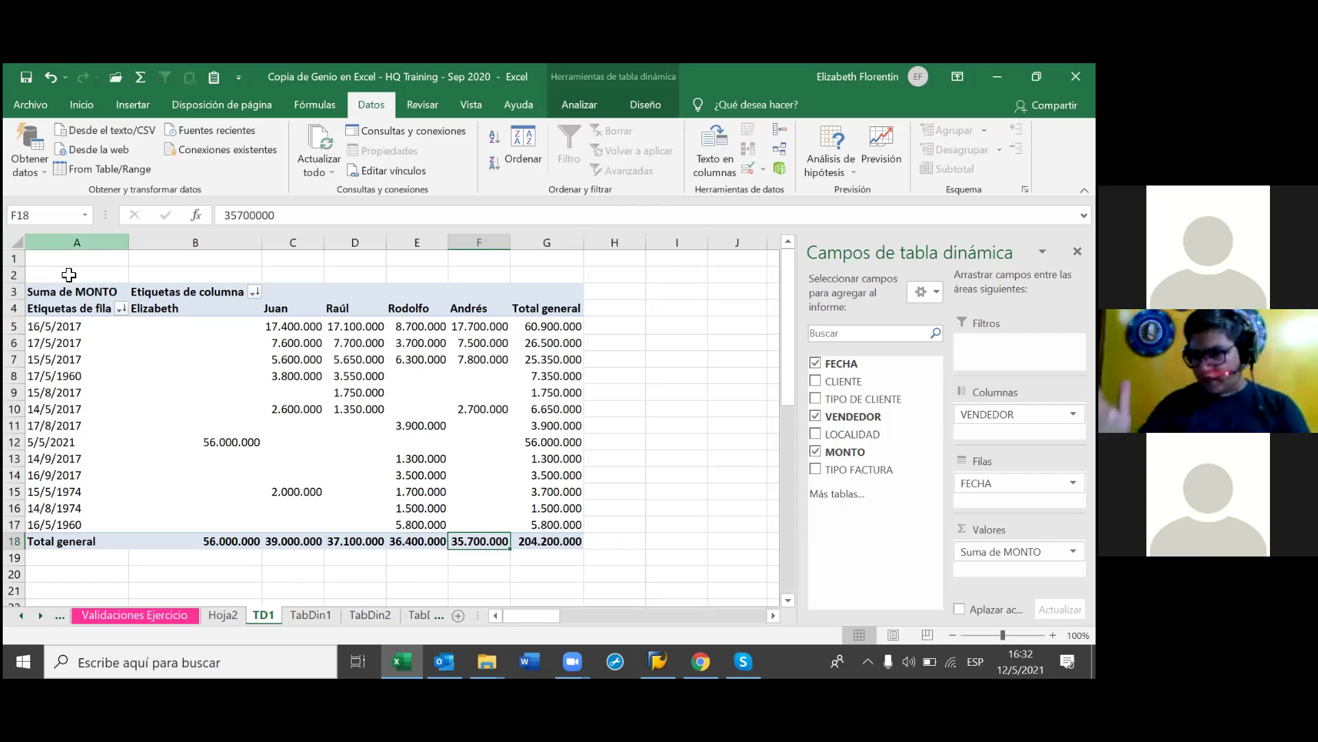
Sort the date rows by the Total general column in ascending order.
click(59, 336)
key(Up)
key(Up)
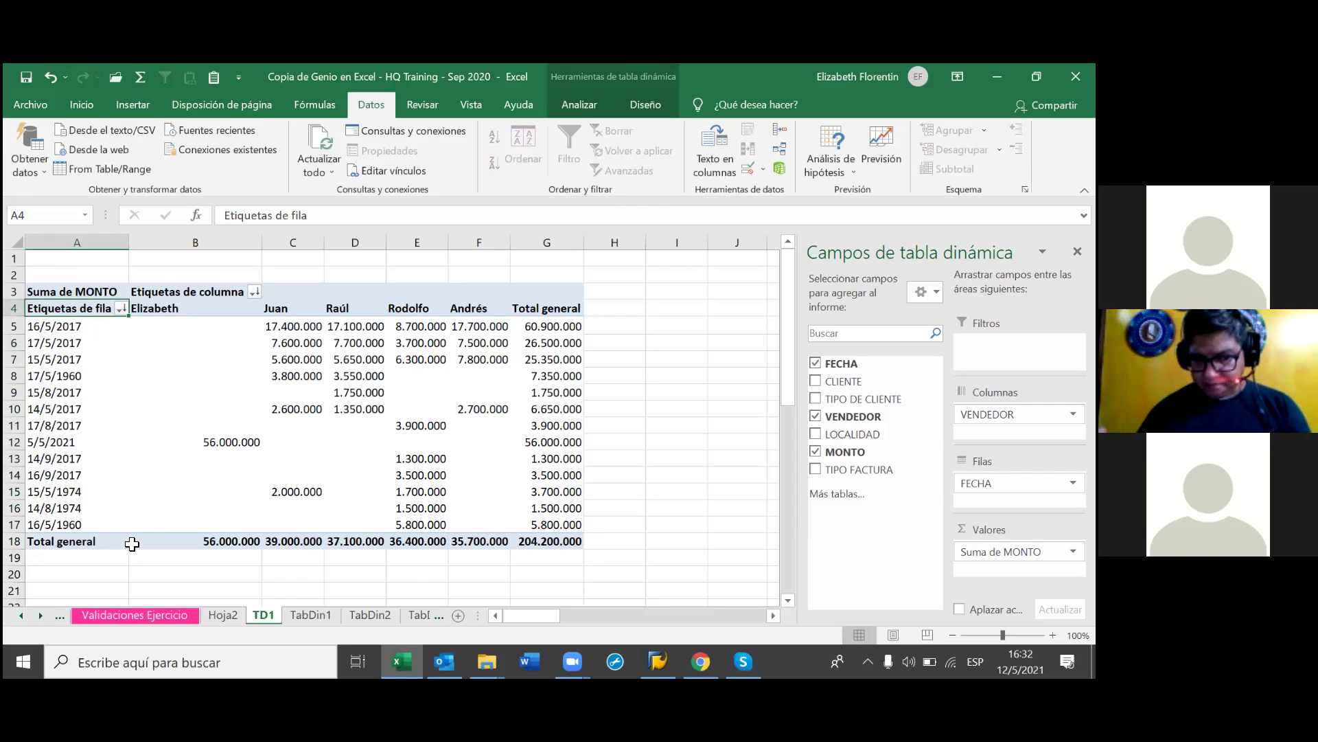
click(186, 544)
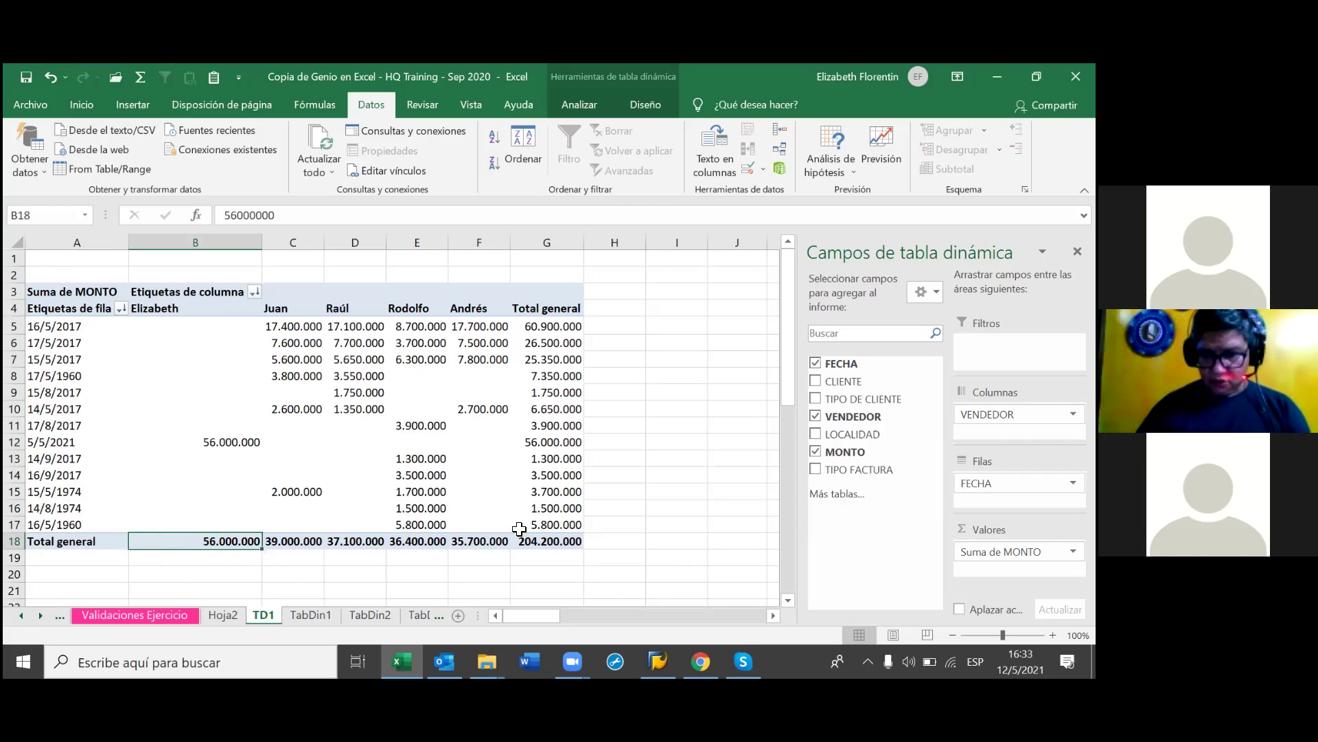
click(573, 497)
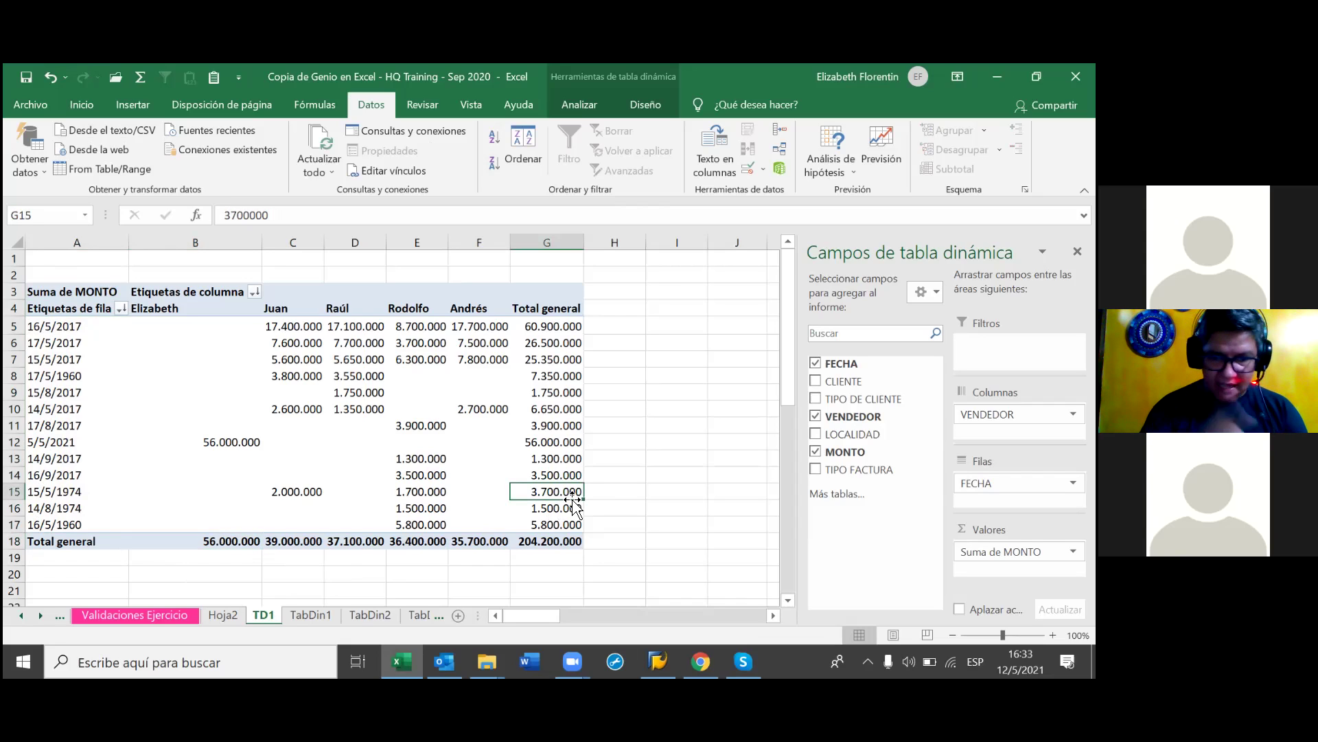
click(497, 136)
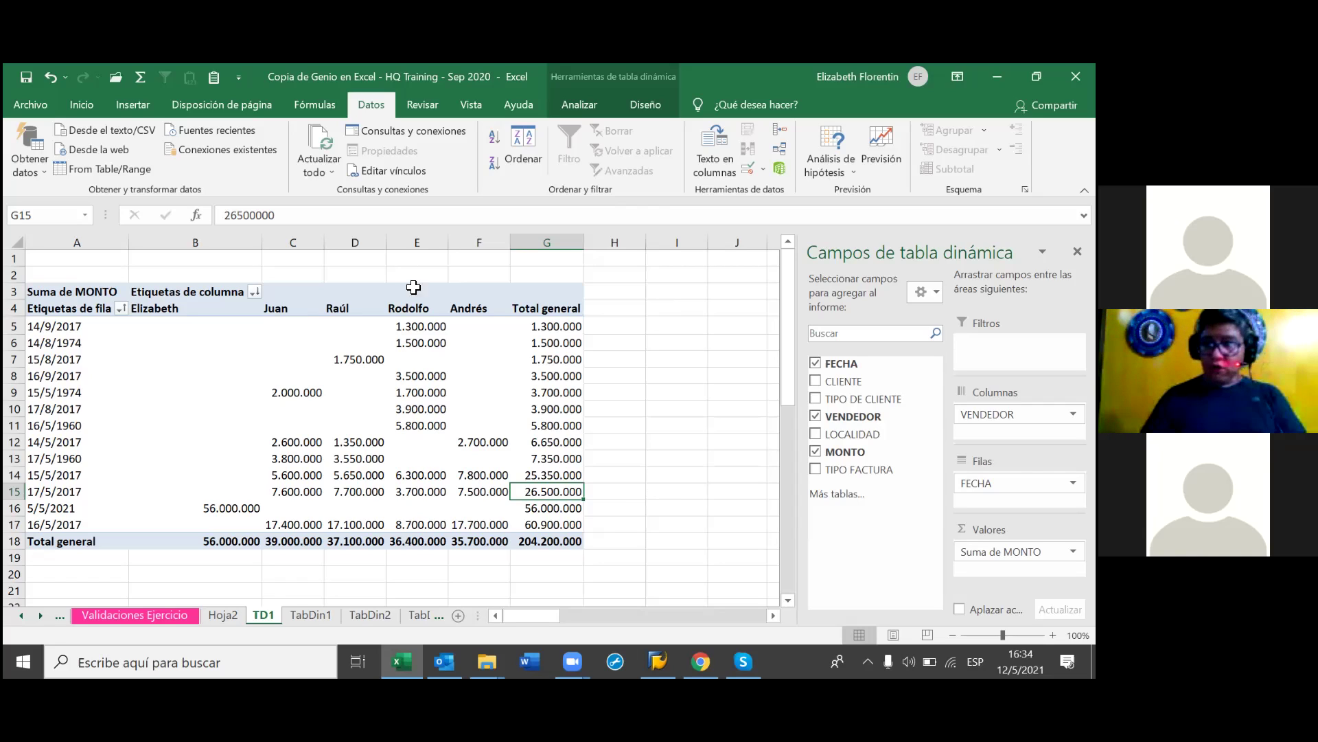
Sort the seller column labels alphabetically from A to Z.
click(353, 307)
click(322, 313)
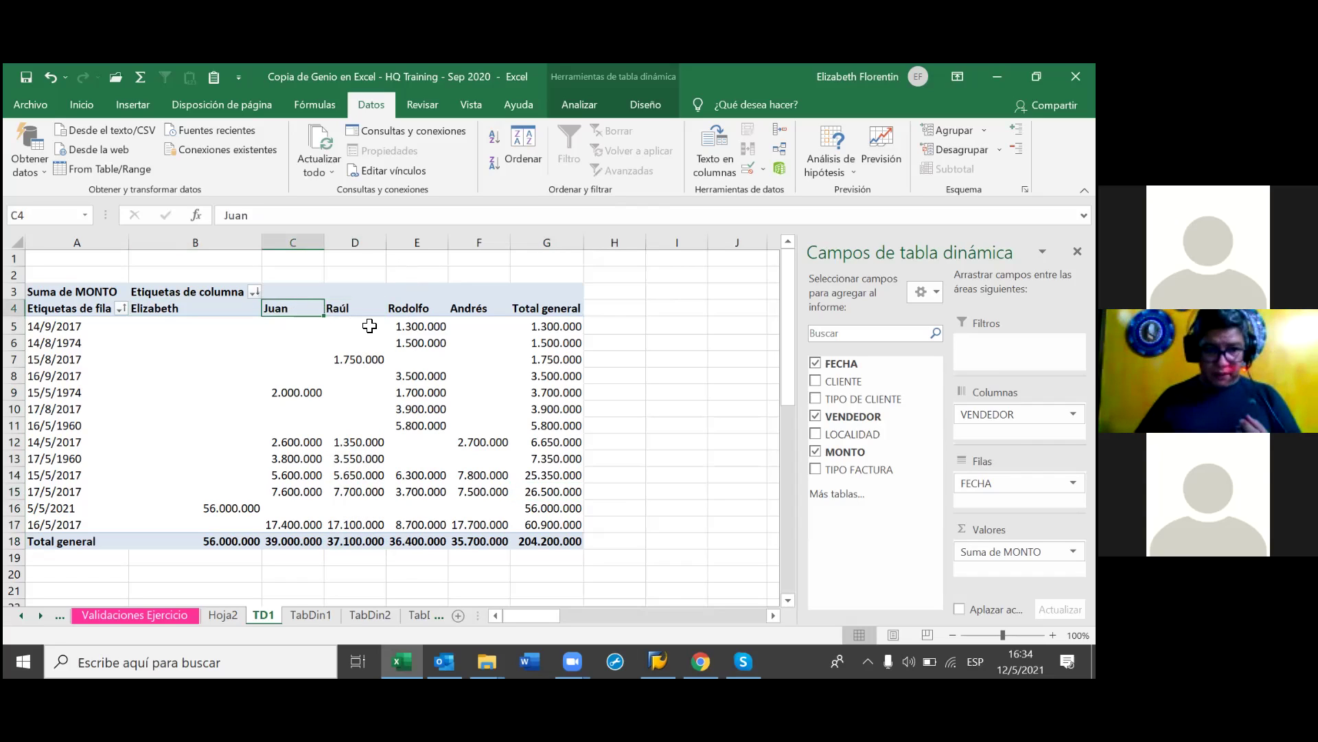
click(494, 139)
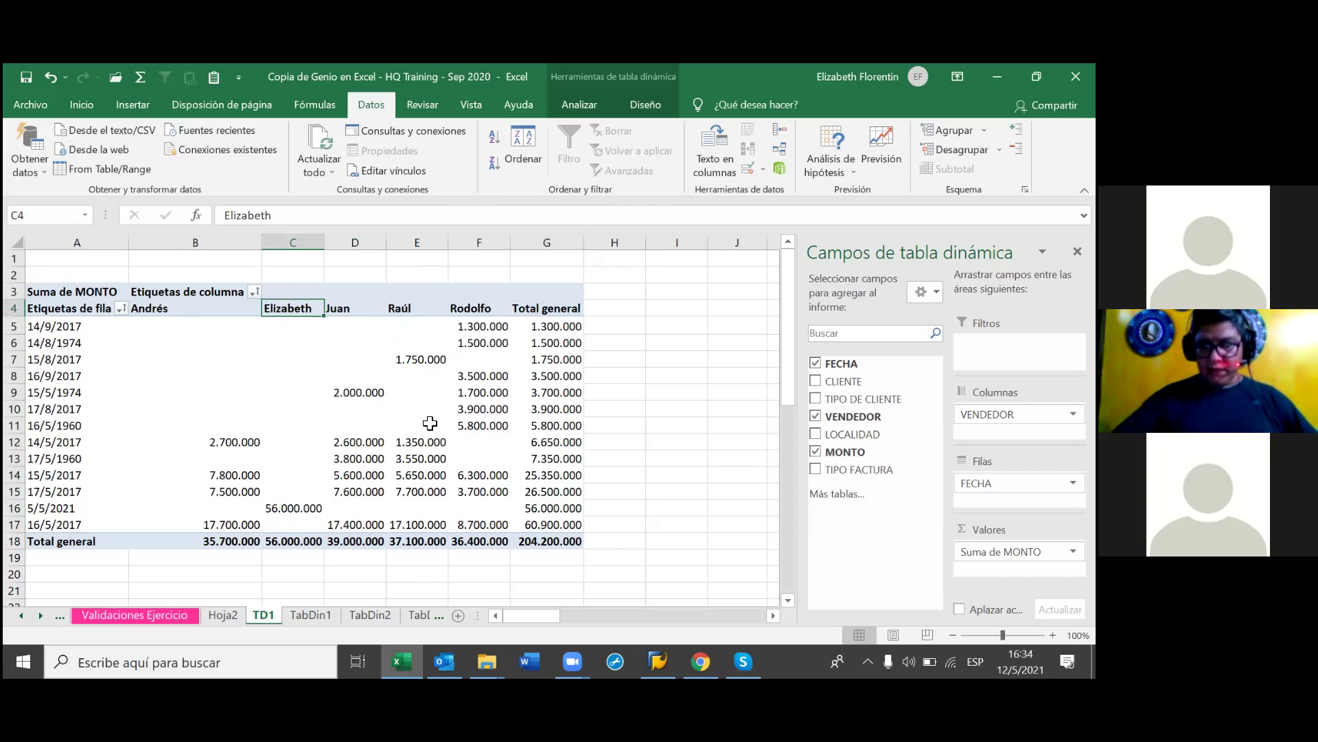
Sort the date row labels chronologically from oldest to newest.
mouse_move(430, 423)
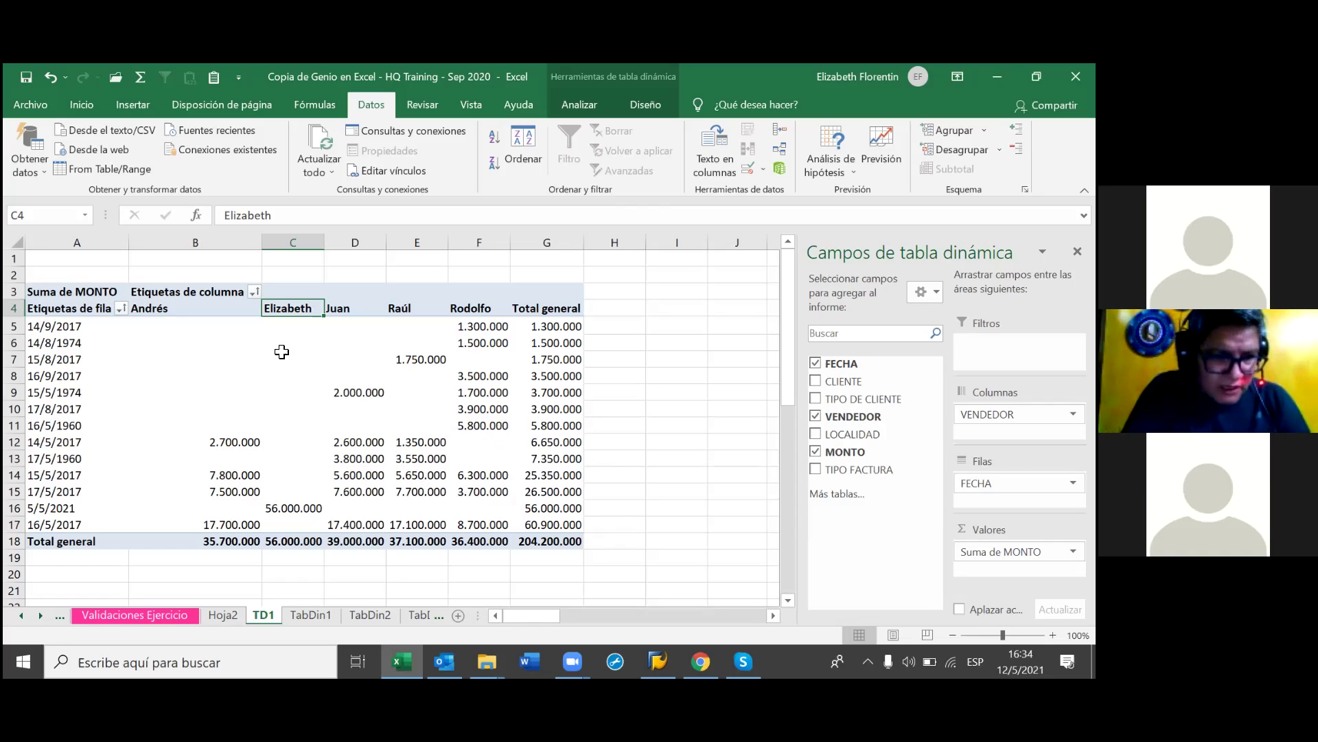
click(72, 359)
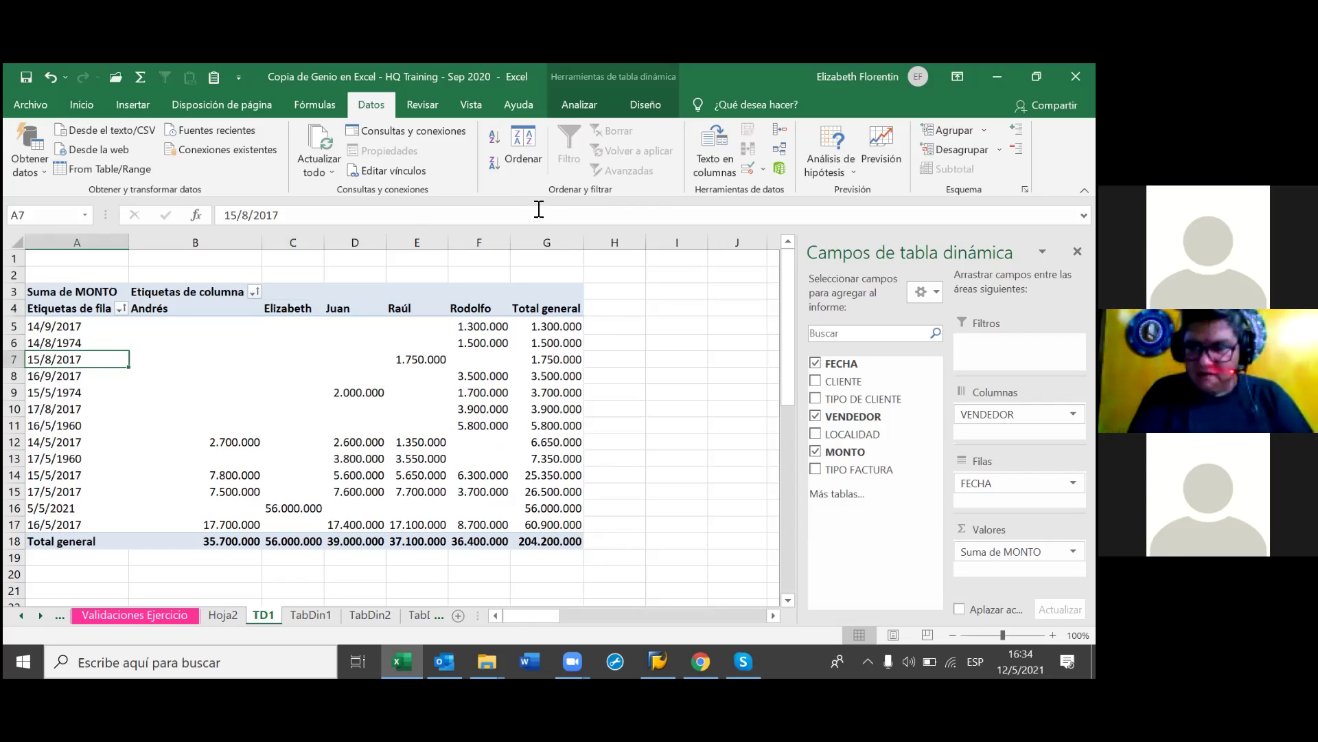
click(489, 142)
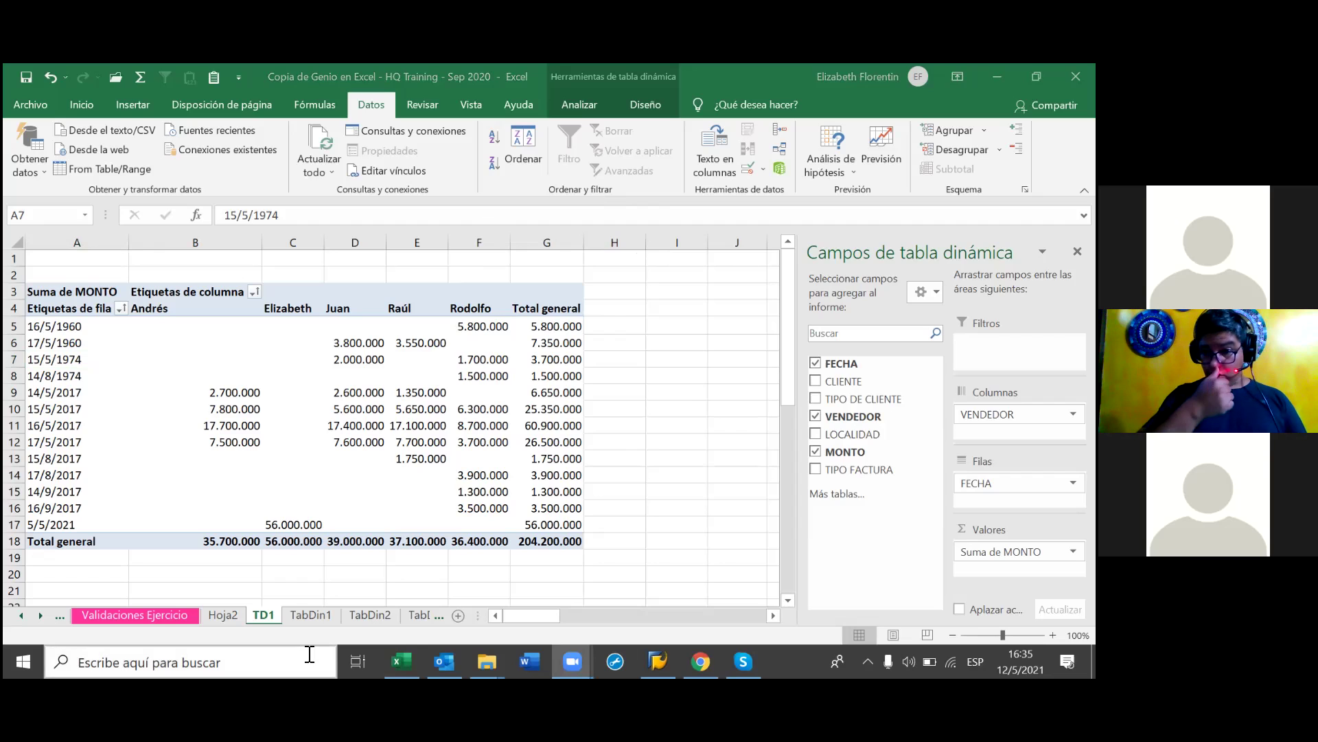
Recheck the exercise instructions on the TabDin1 sheet and return to the pivot table on TD1.
click(310, 614)
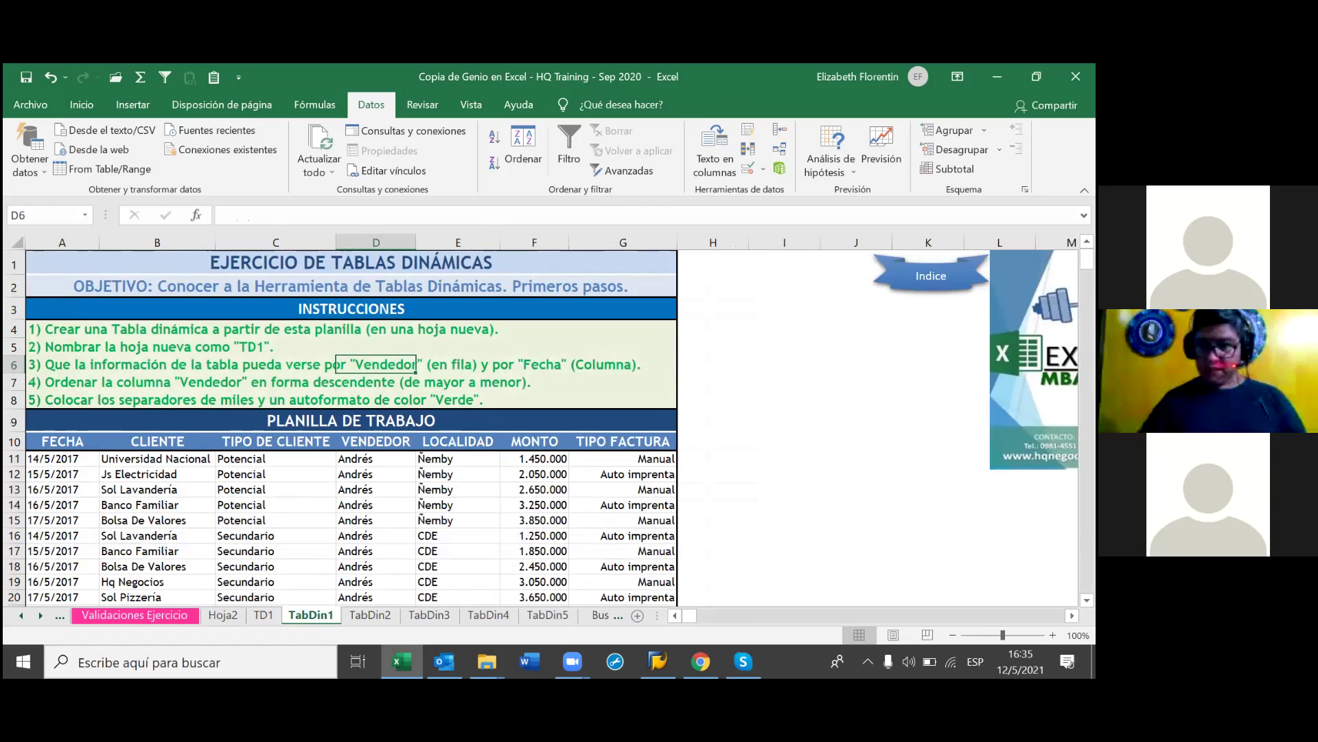
click(276, 616)
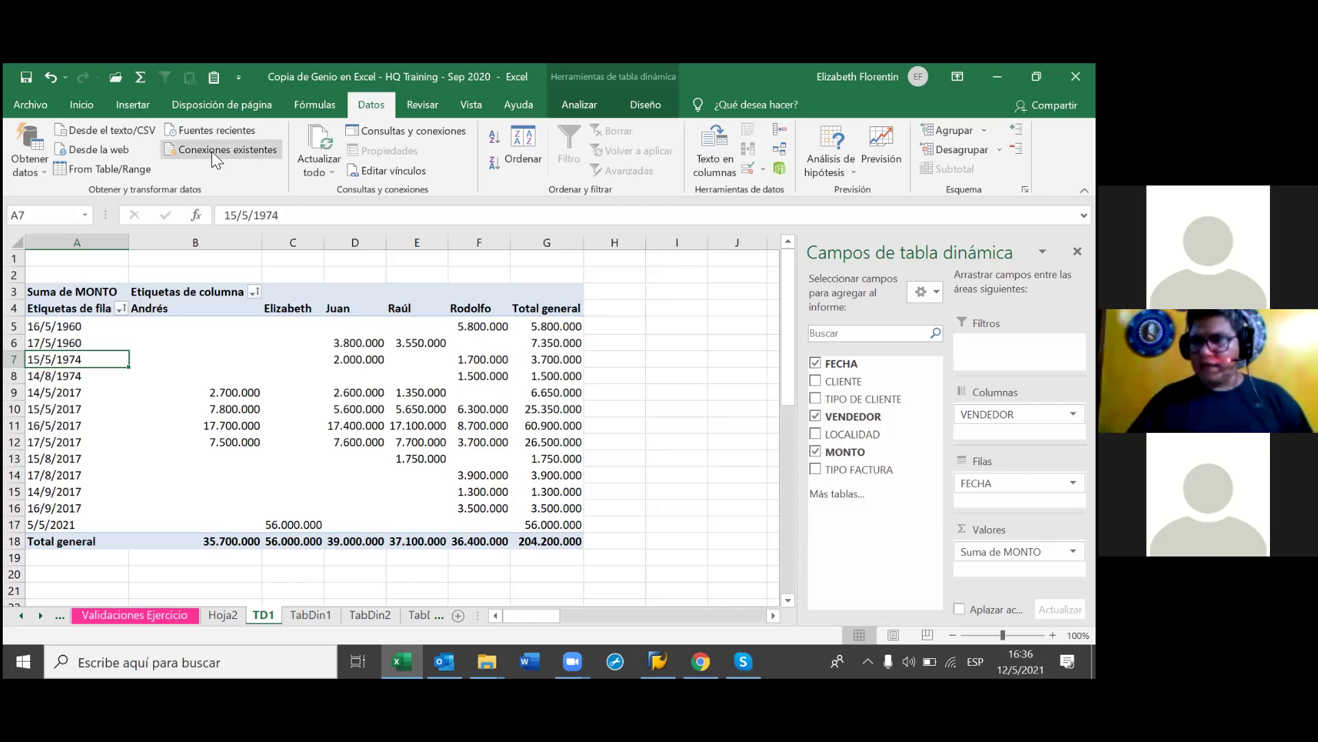
mouse_move(573, 662)
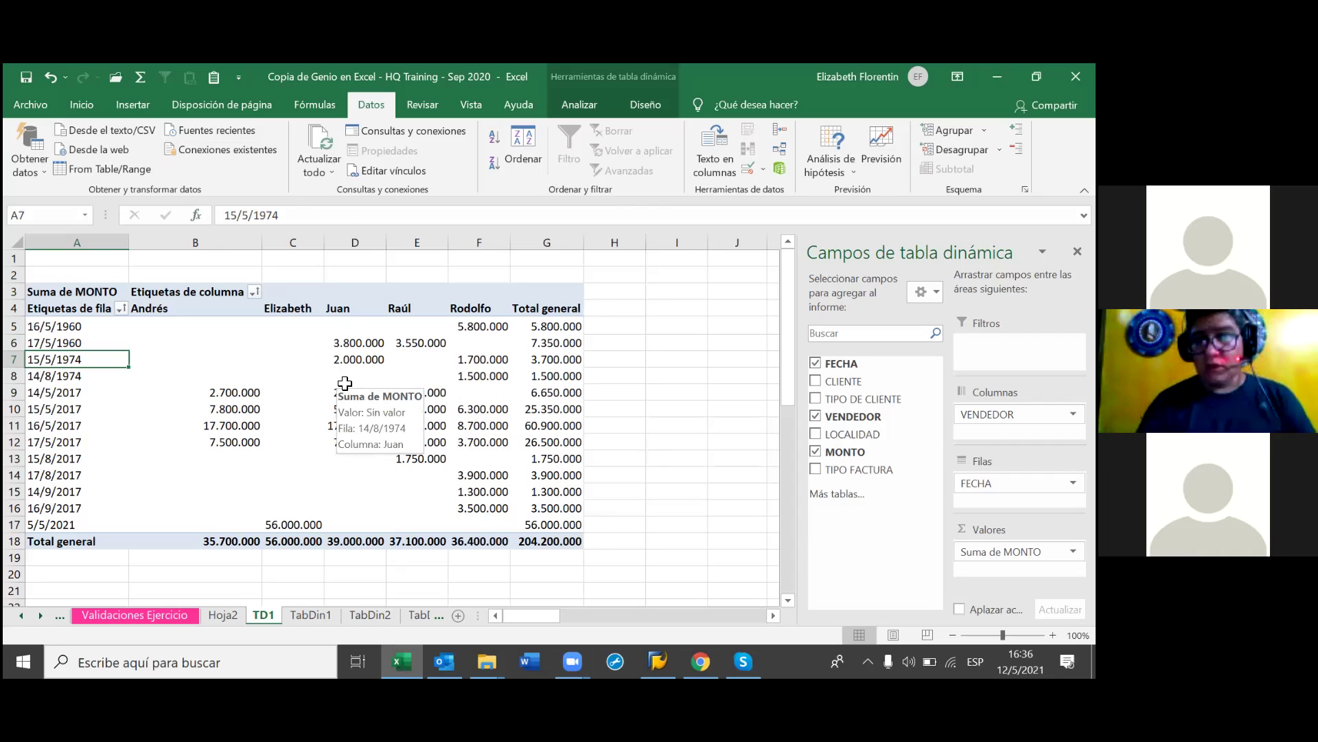
Try a light red pivot table style, and replace it with the light purple style from the same Claro row.
click(646, 106)
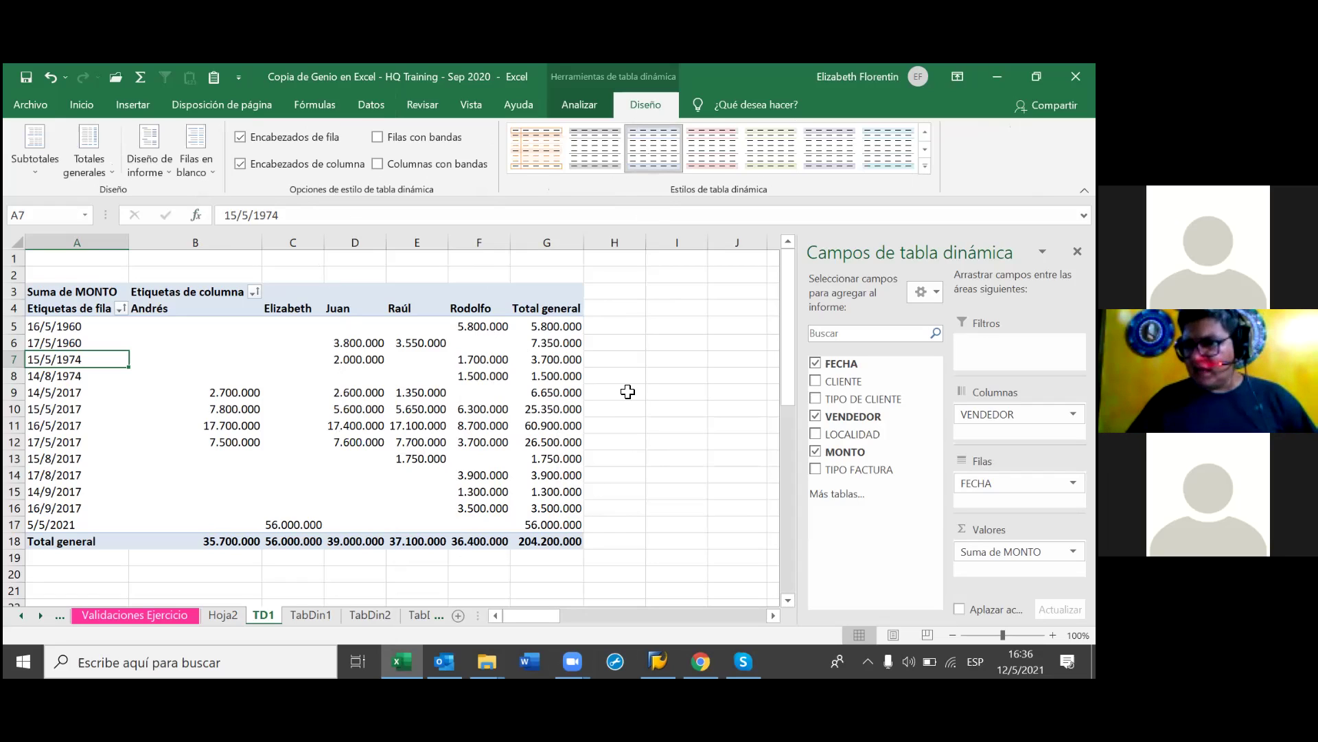
click(712, 147)
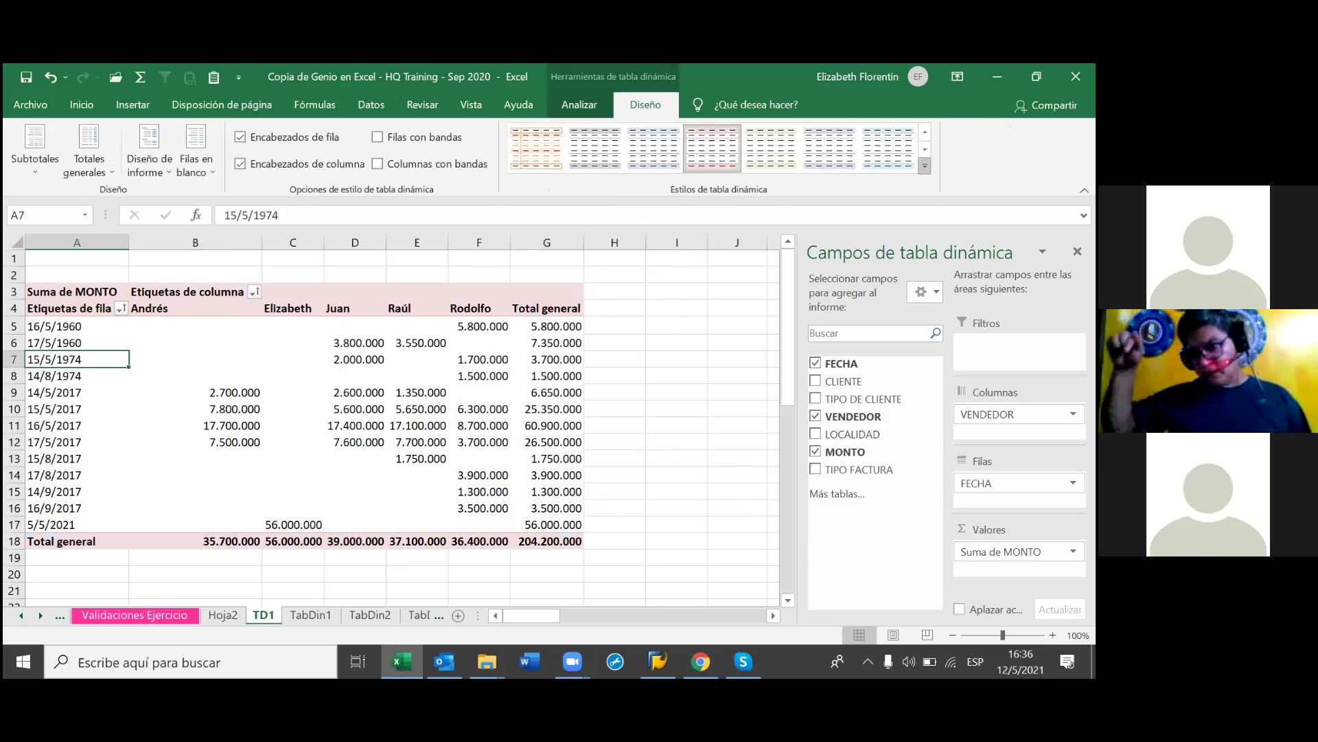
click(925, 166)
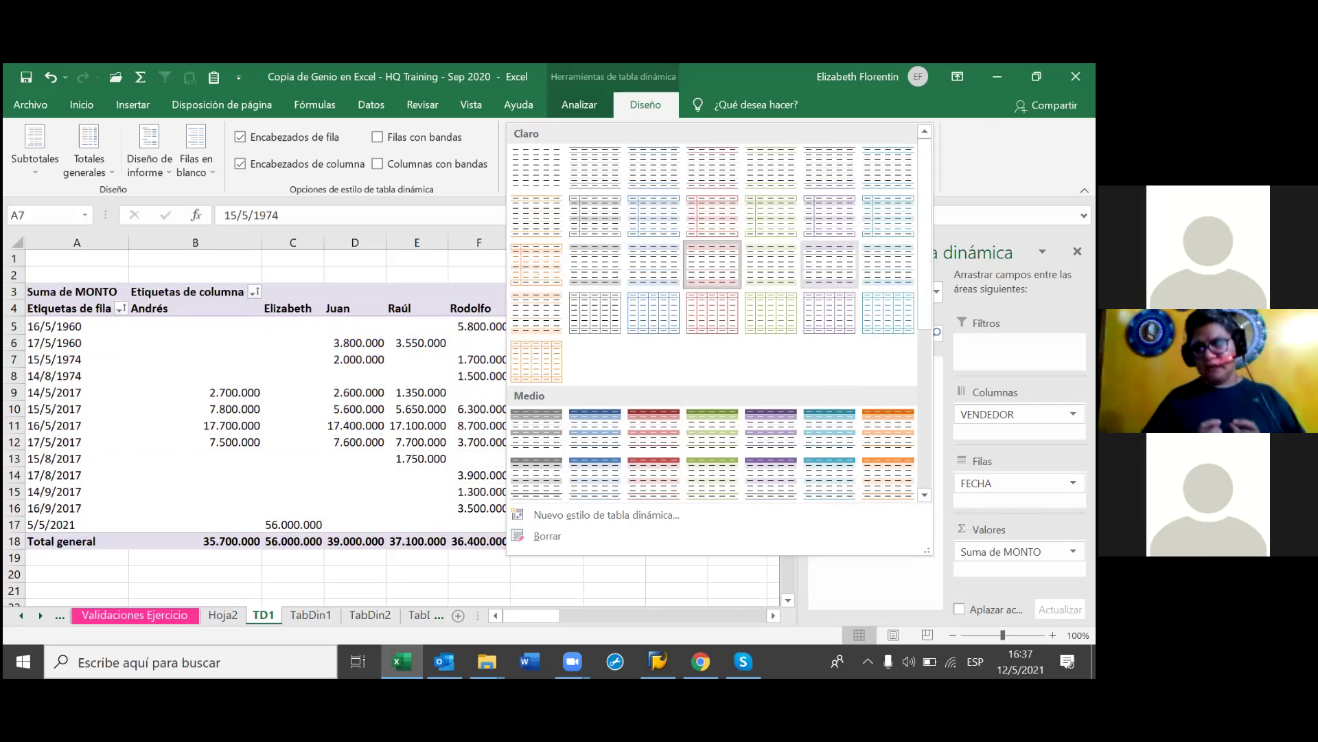
click(831, 275)
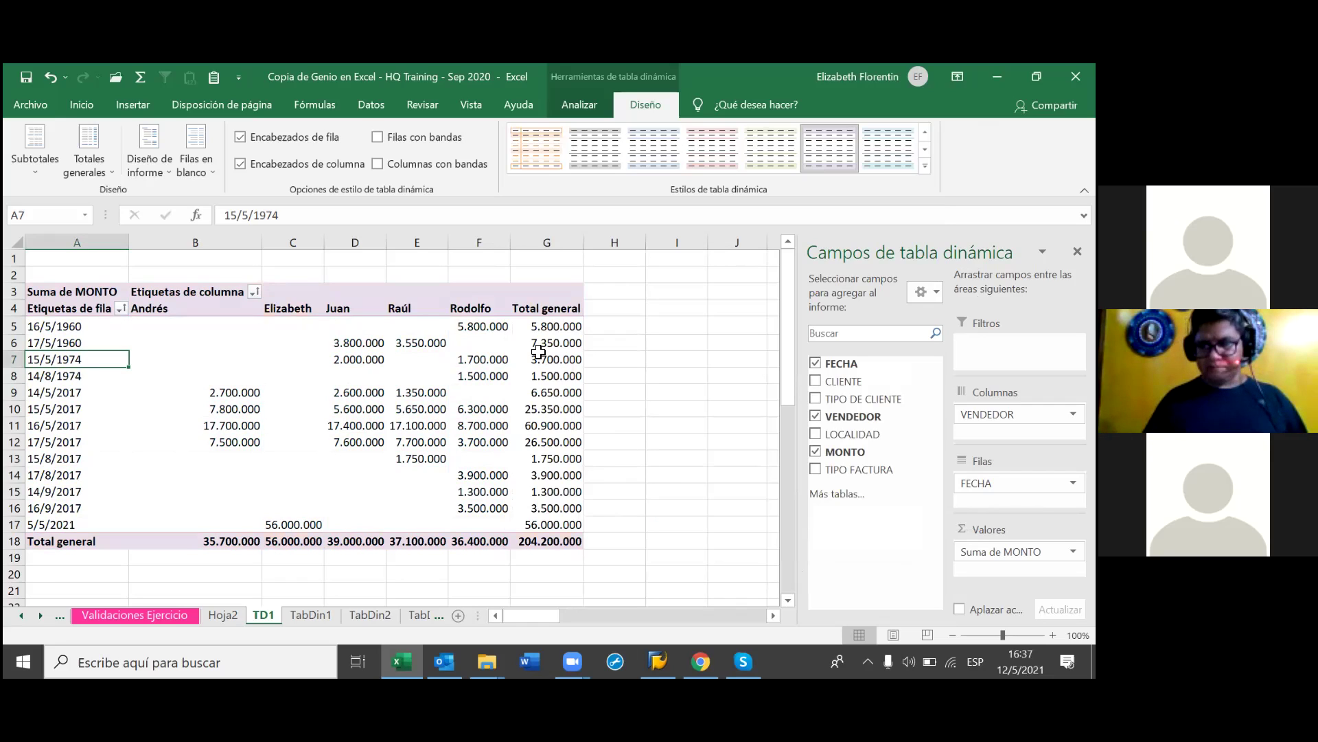
Browse the Claro, Medio and Oscuro styles for formatting as a table, and close the gallery without applying one.
click(70, 100)
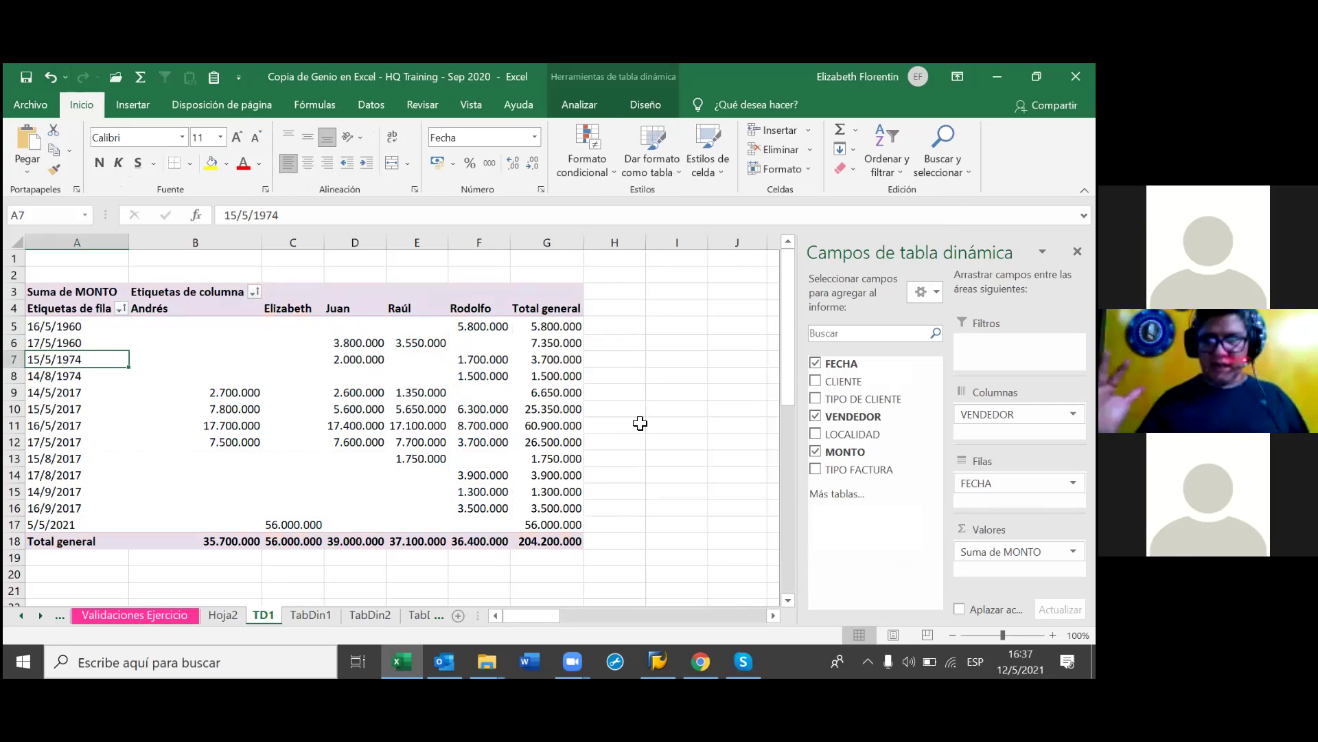
click(676, 174)
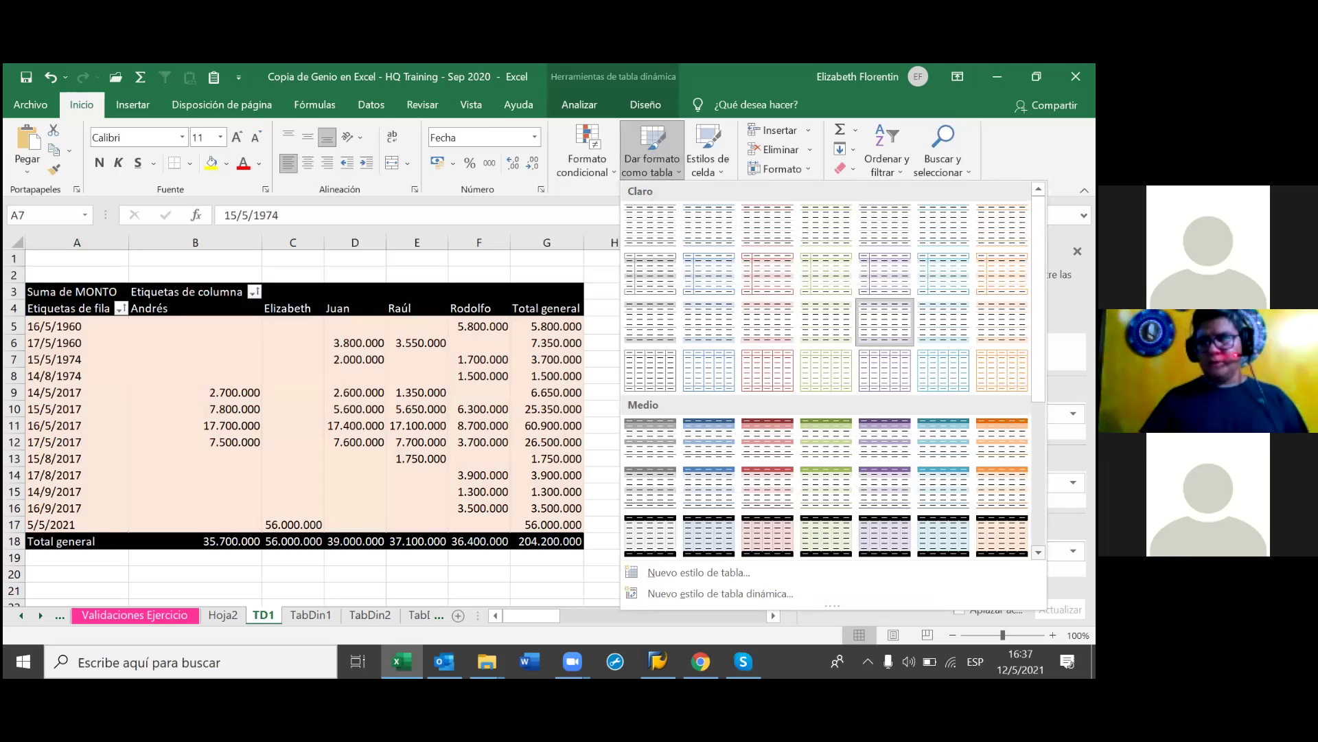
scroll(885, 321, down, 2)
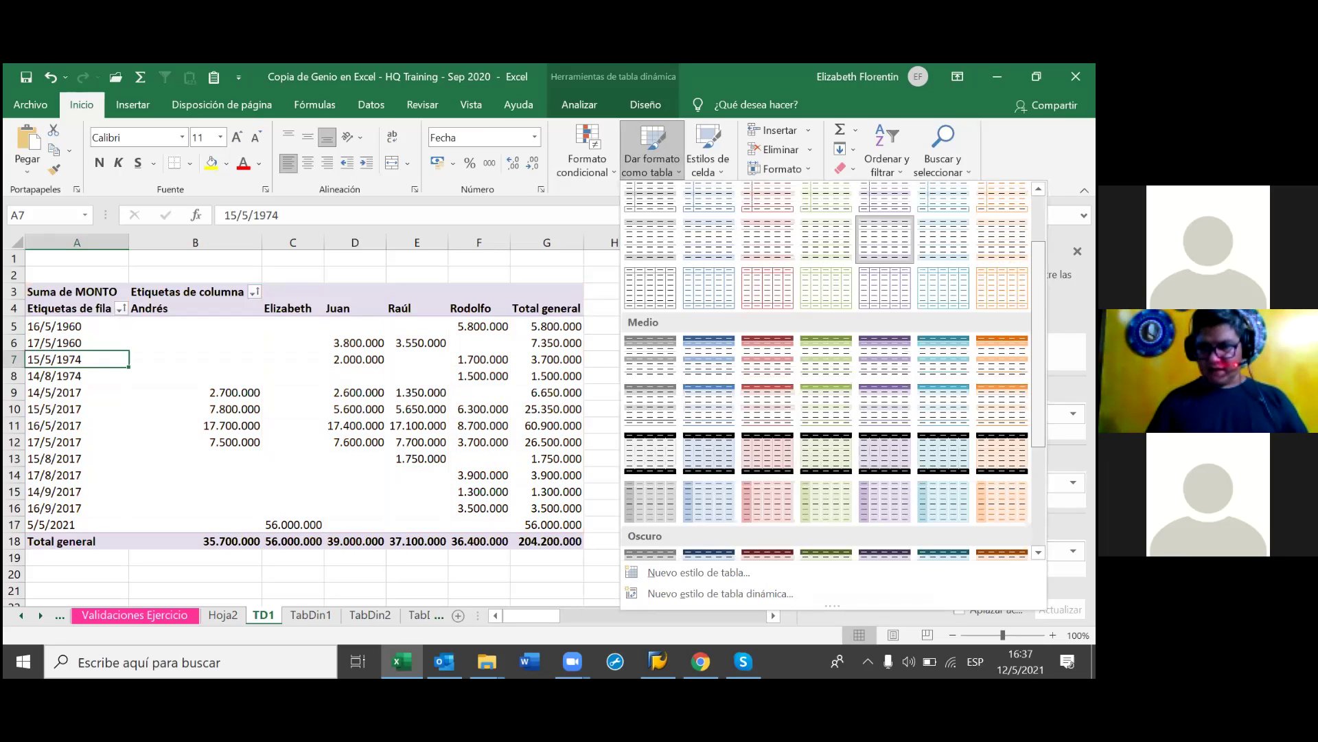
scroll(884, 239, down, 3)
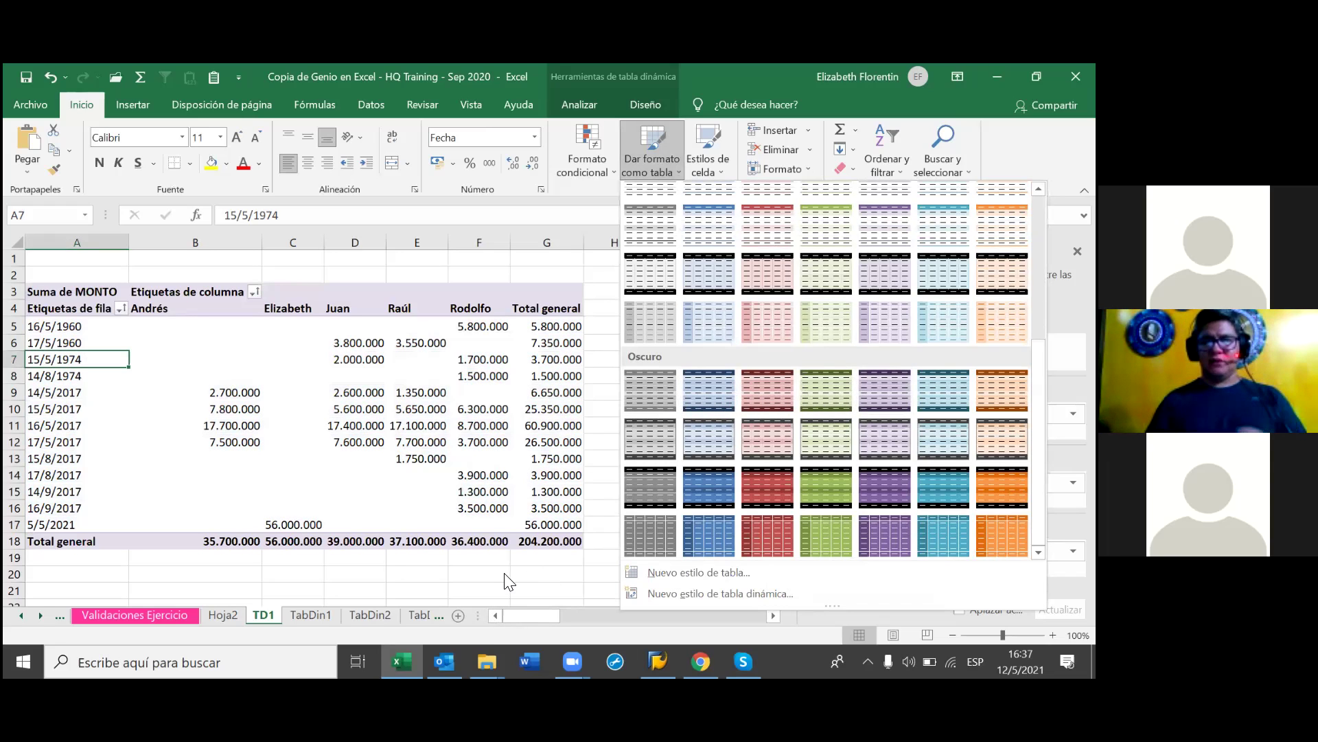
click(506, 581)
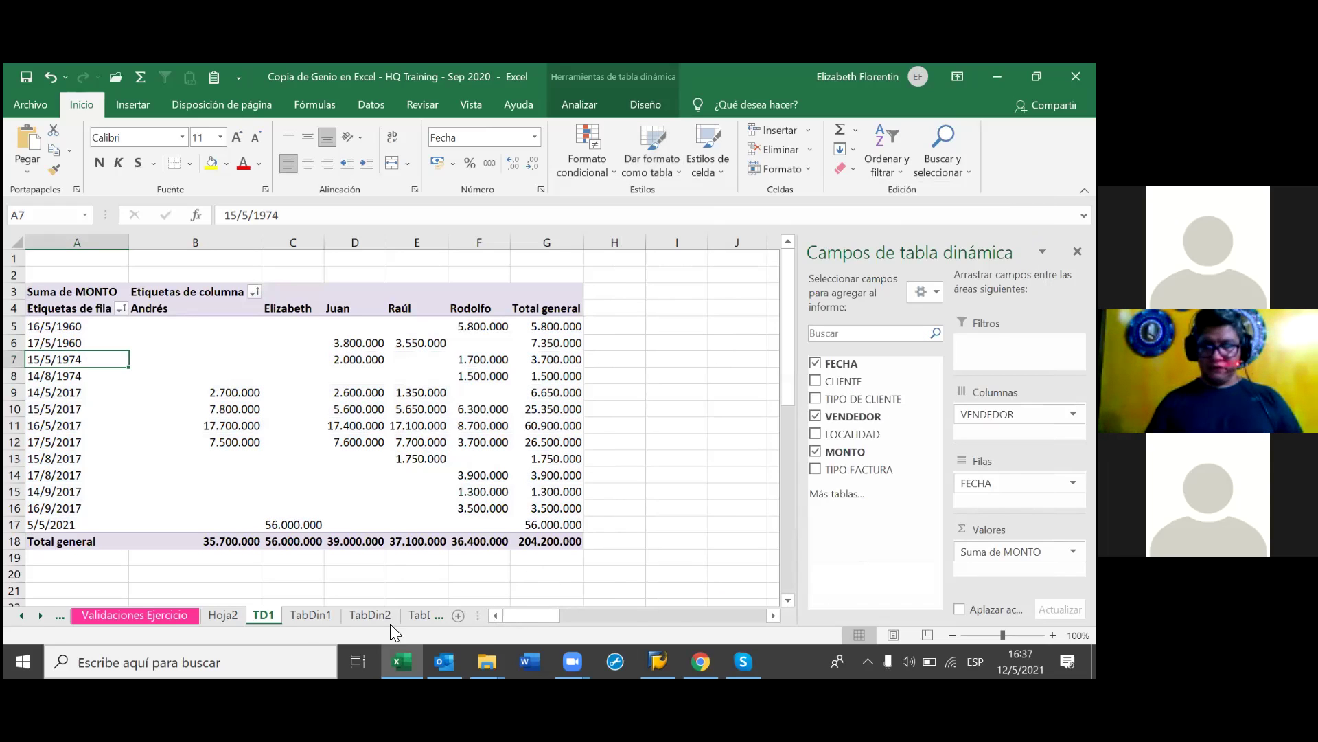
right_click(276, 616)
mouse_move(410, 542)
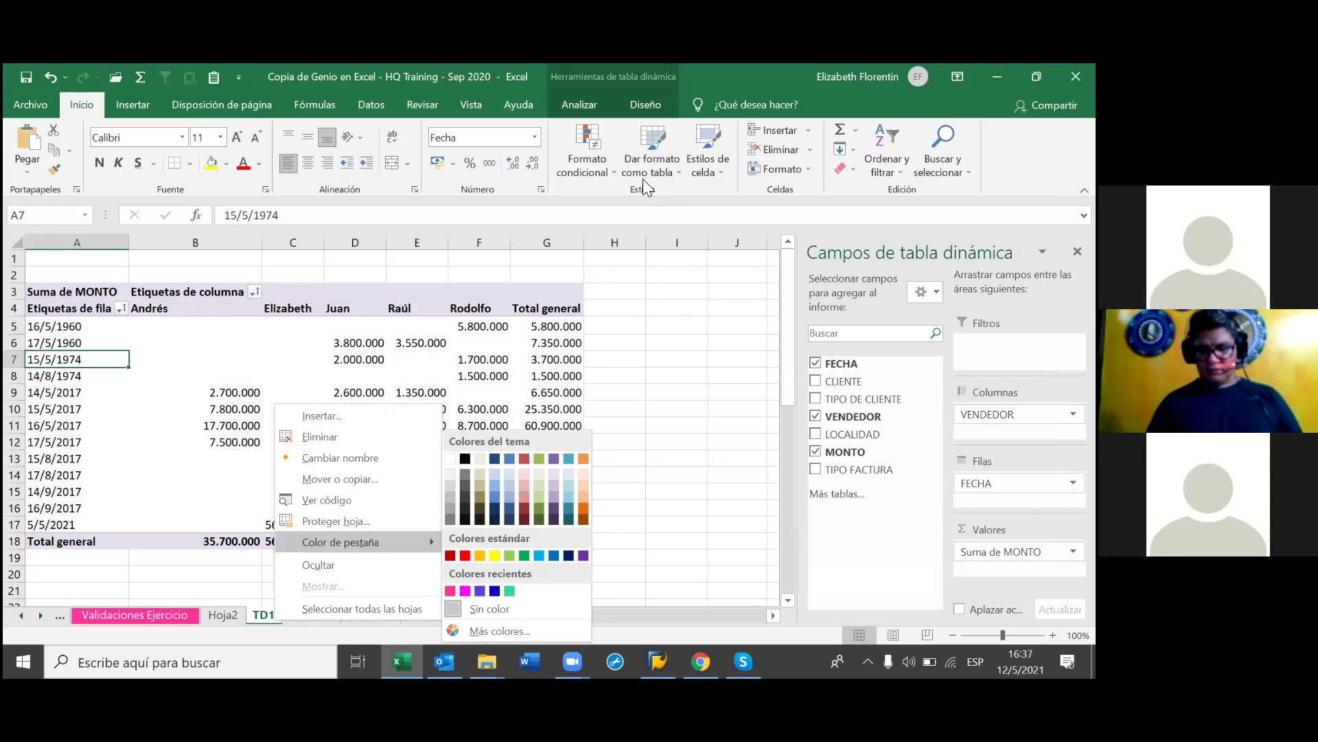
click(603, 169)
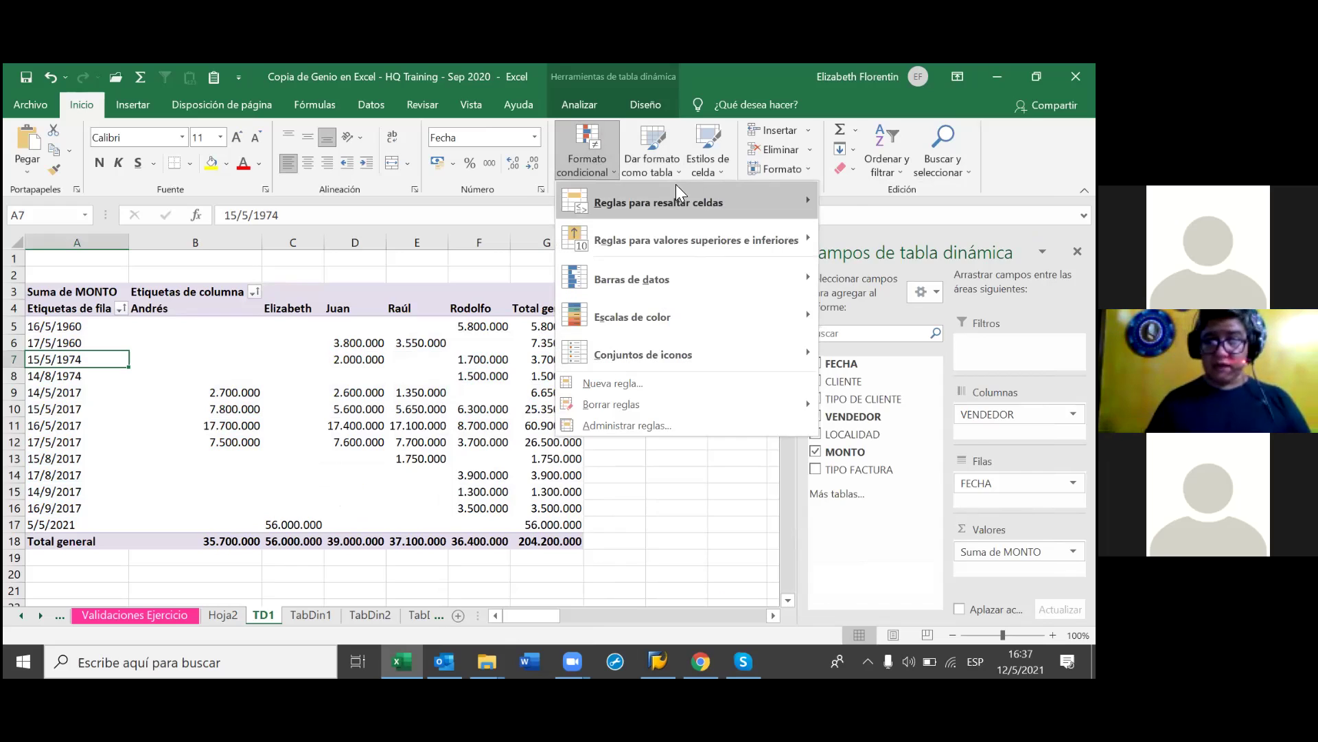
mouse_move(678, 199)
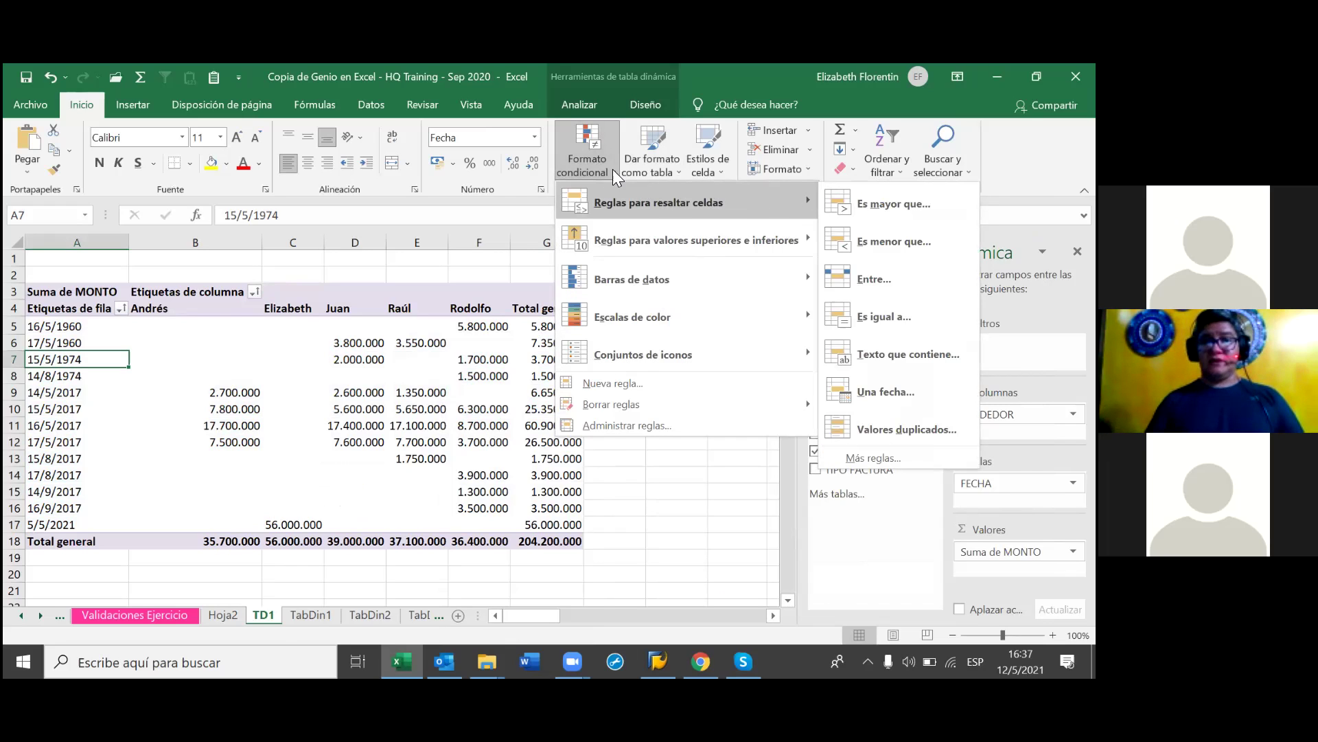
click(613, 169)
click(610, 169)
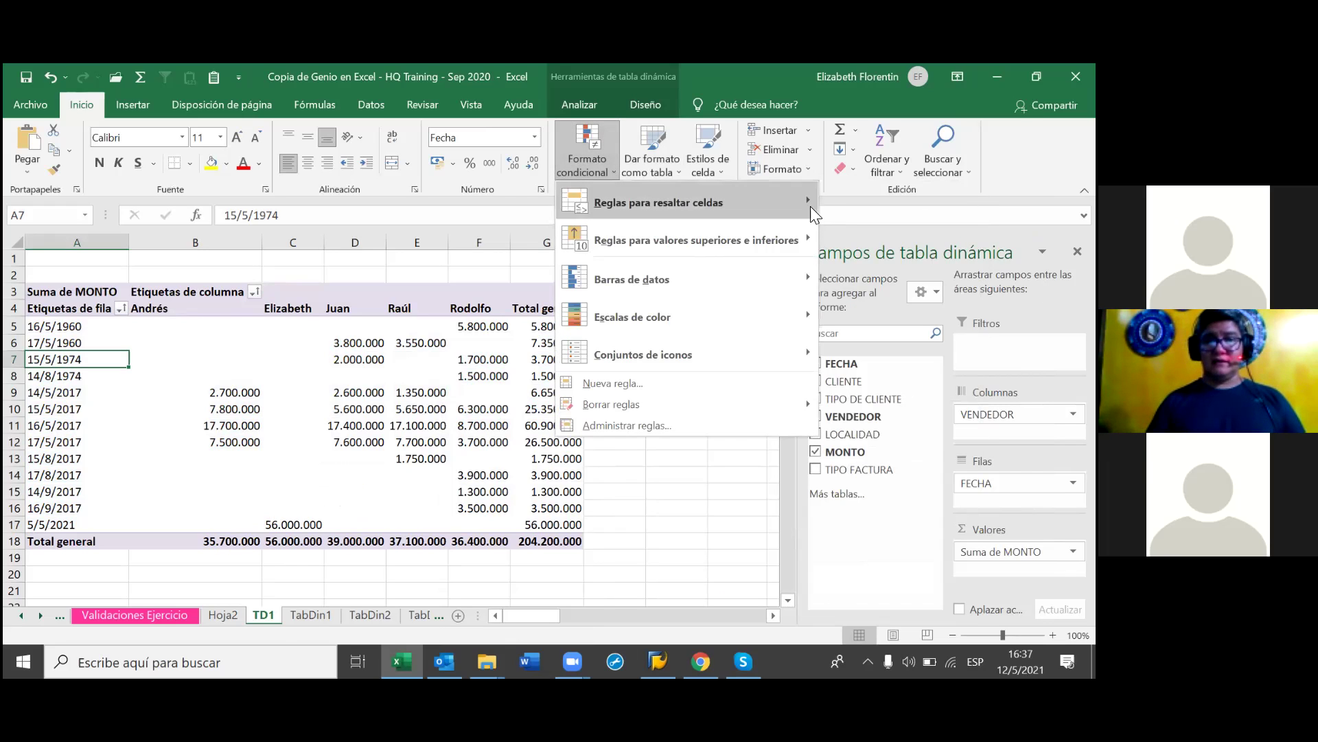
Apply a light green style from the Claro group to the pivot table on TD1.
click(674, 171)
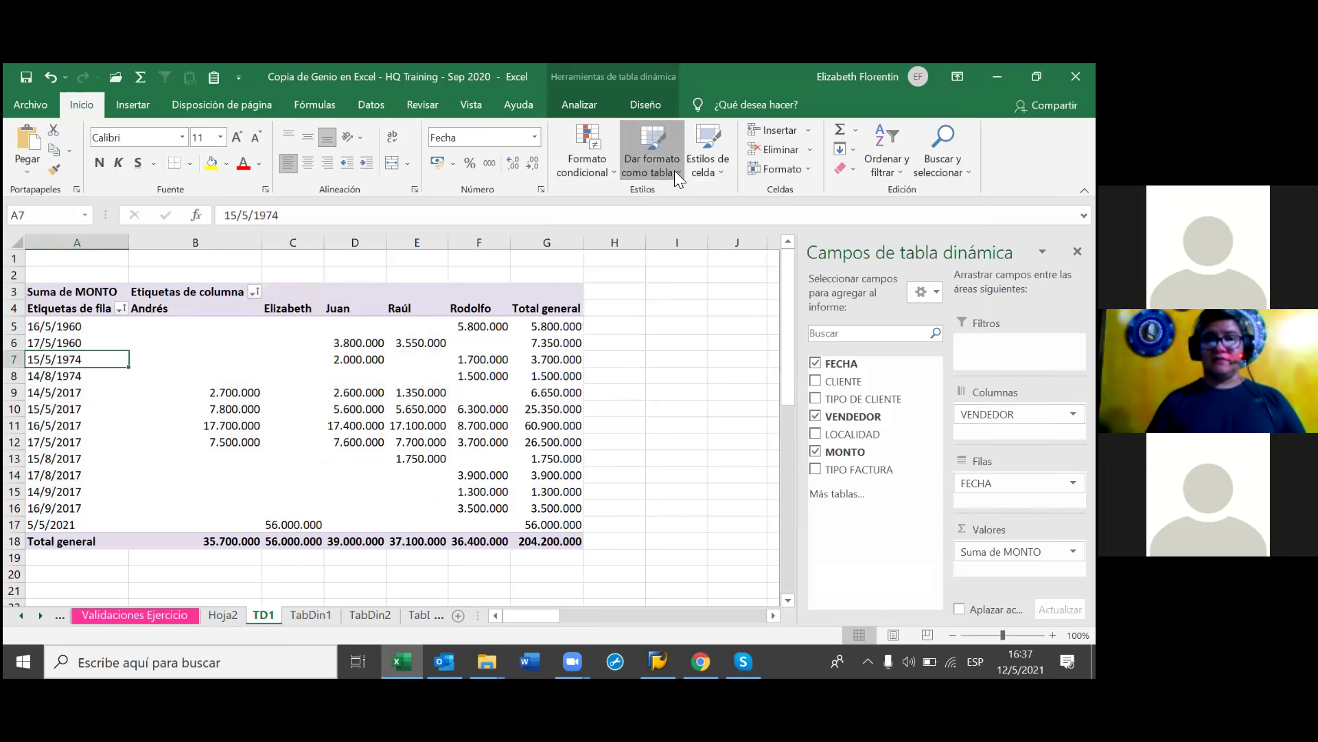
click(675, 170)
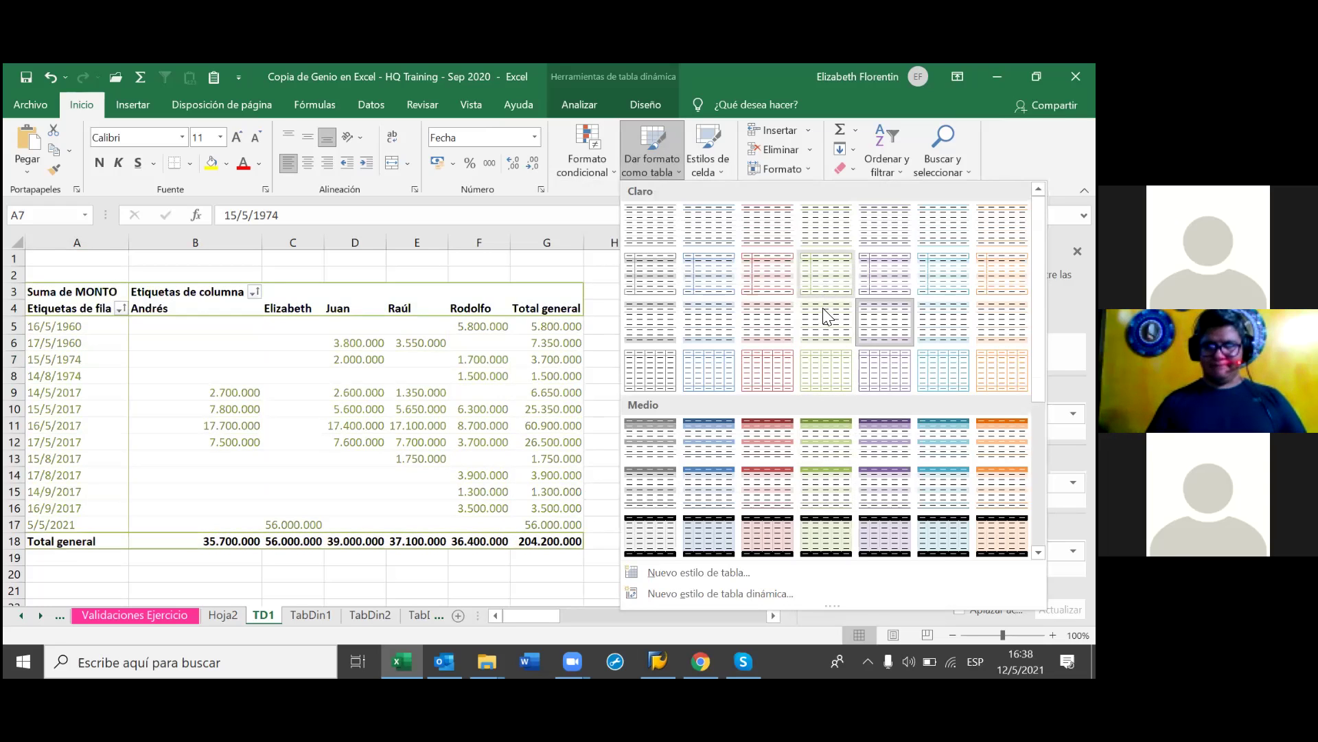
key(Escape)
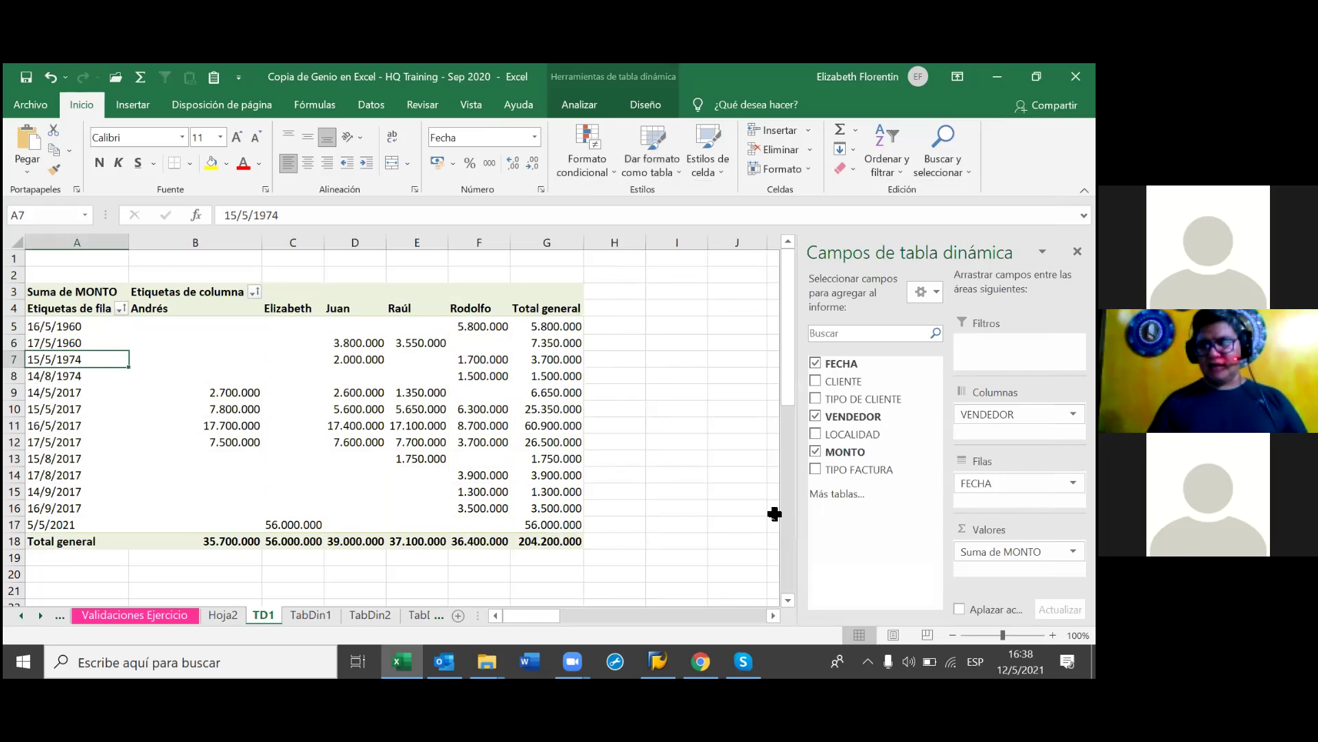
click(776, 510)
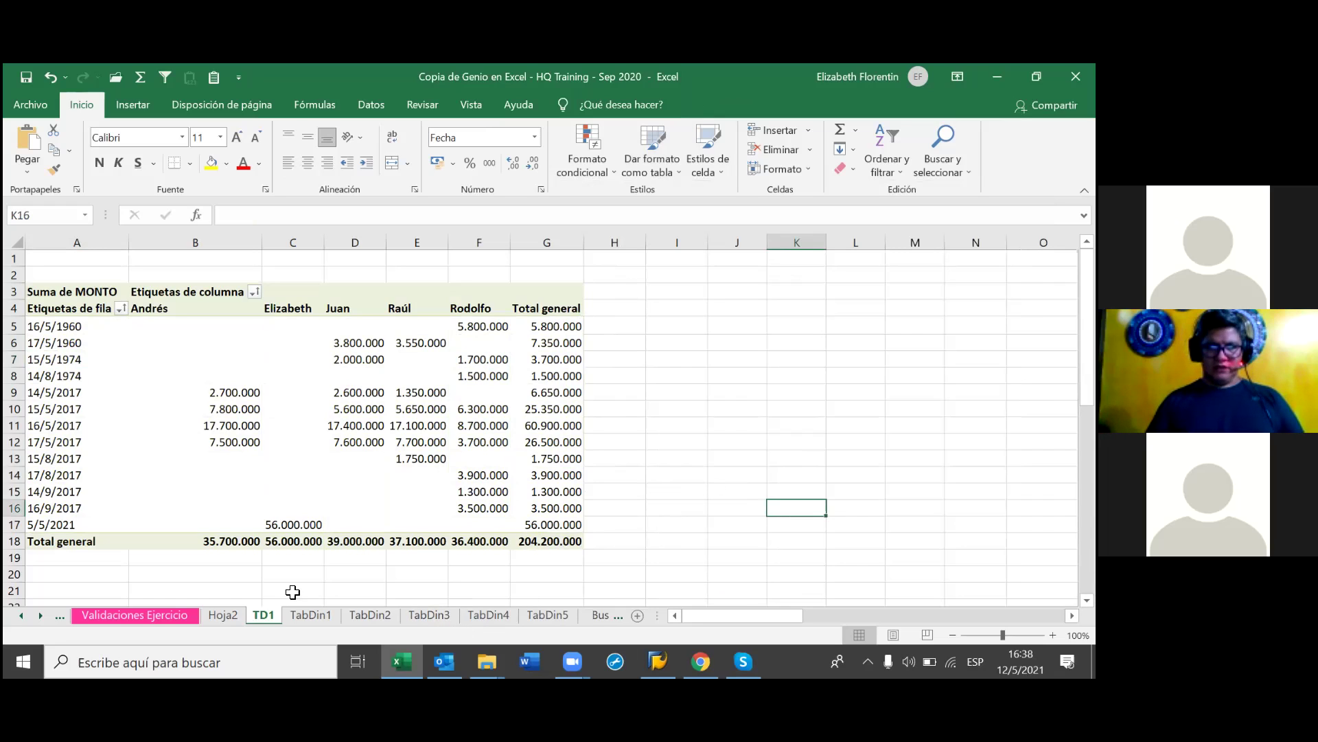
Color the TD1 and TabDin1 sheet tabs with the recently used pink.
right_click(266, 615)
mouse_move(405, 539)
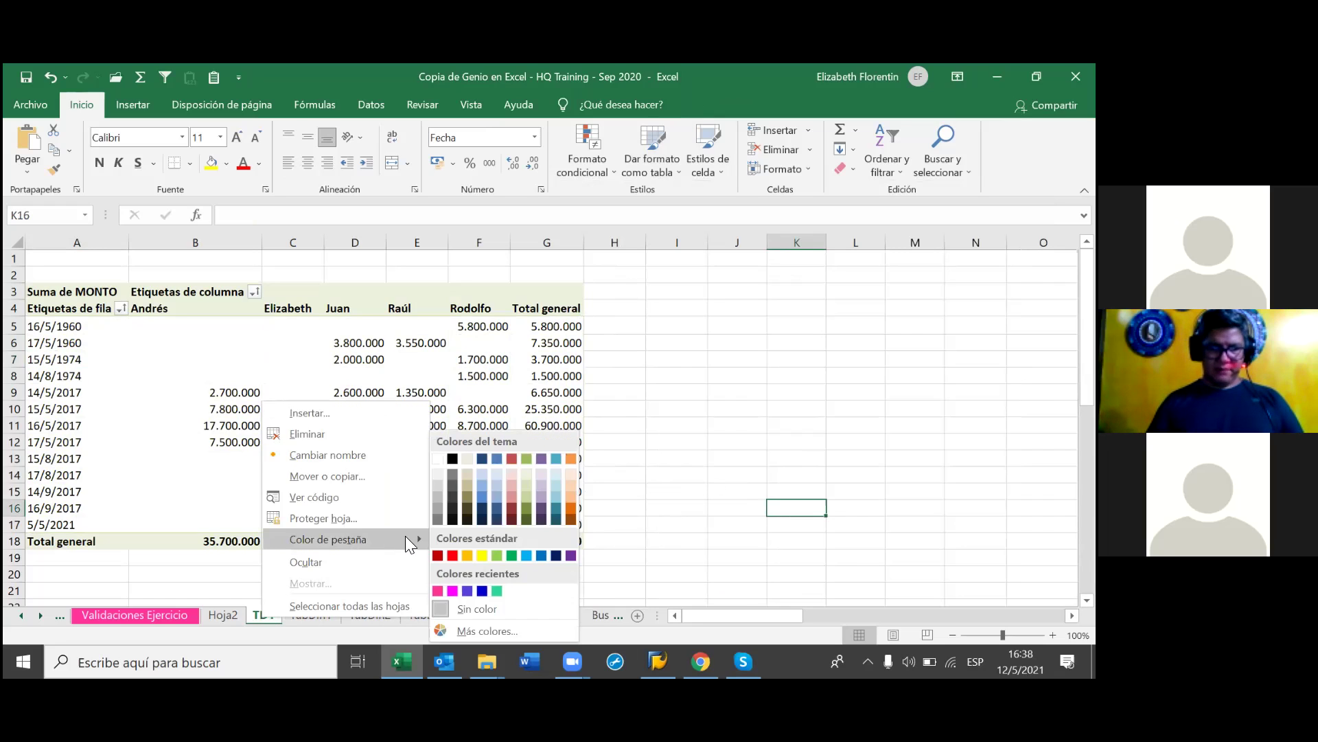
click(447, 589)
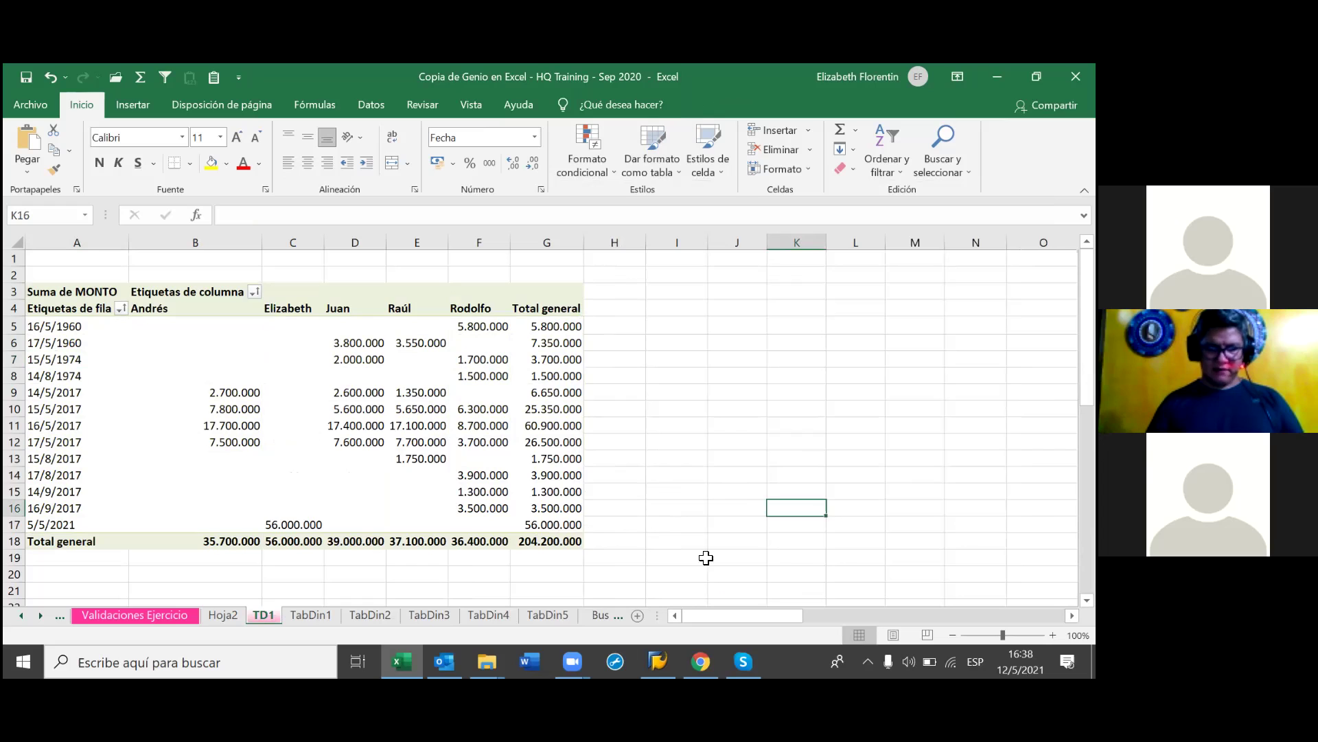
click(308, 611)
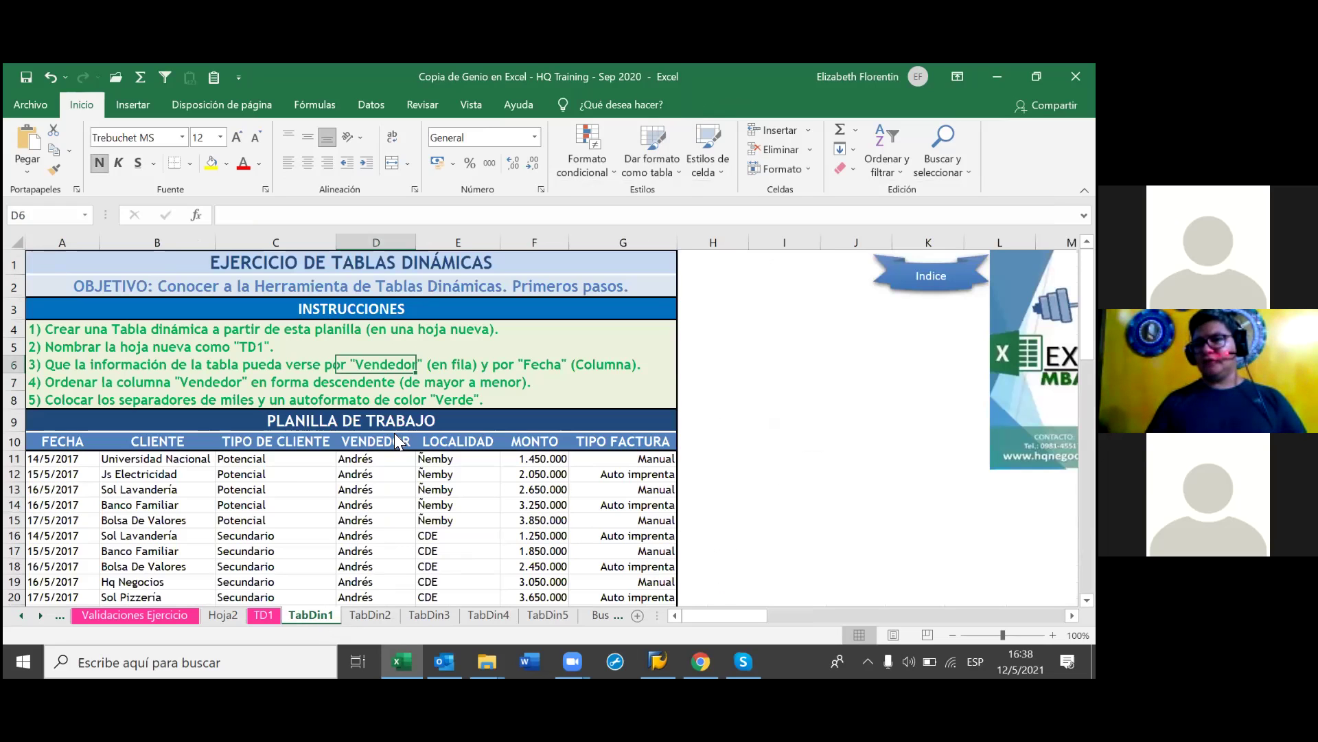
right_click(308, 611)
mouse_move(429, 546)
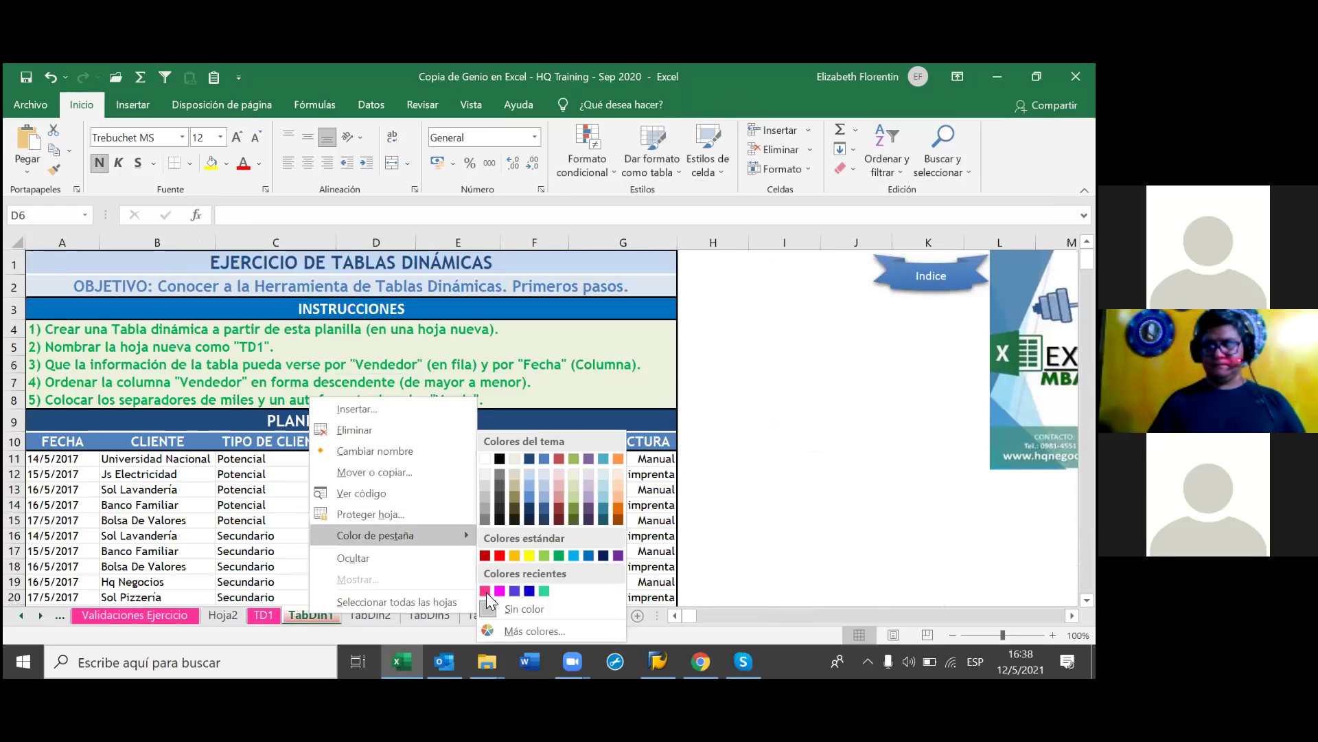
click(500, 591)
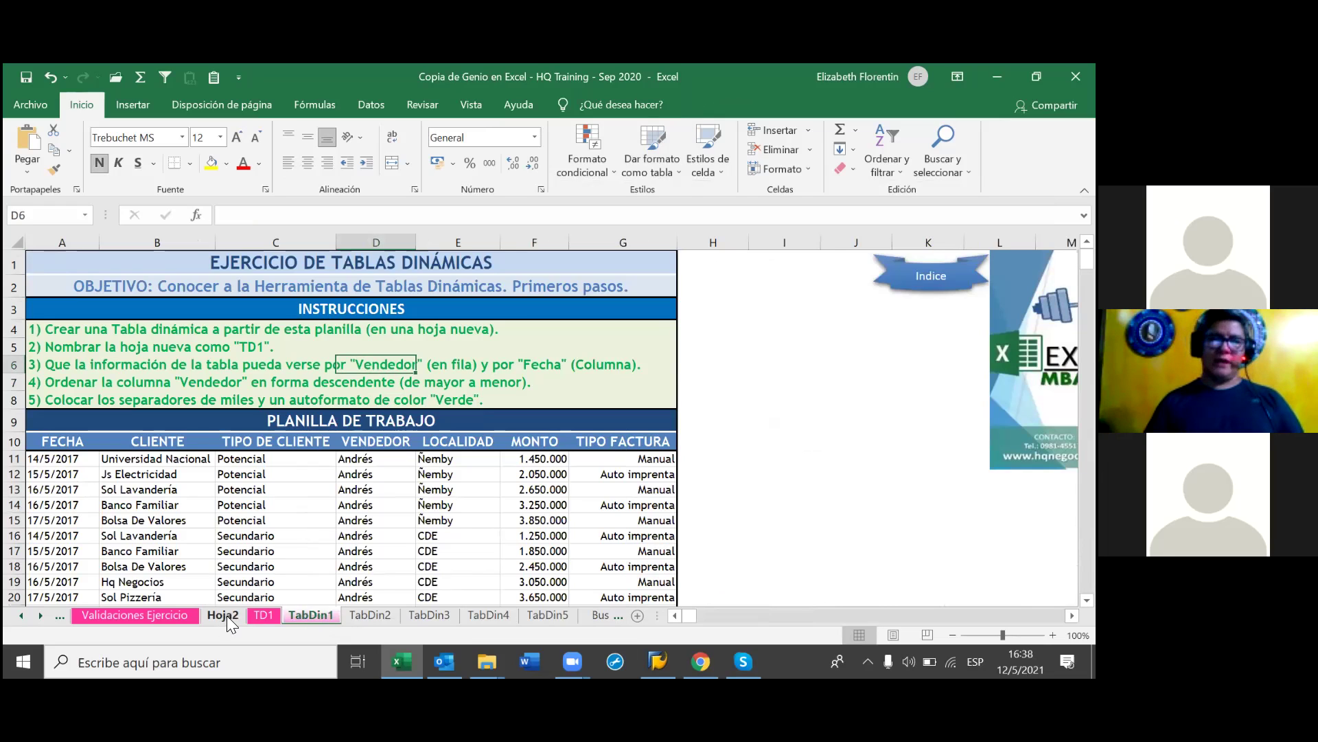
Give the Hoja2 sheet tab the same recently used pink color.
click(227, 615)
right_click(227, 616)
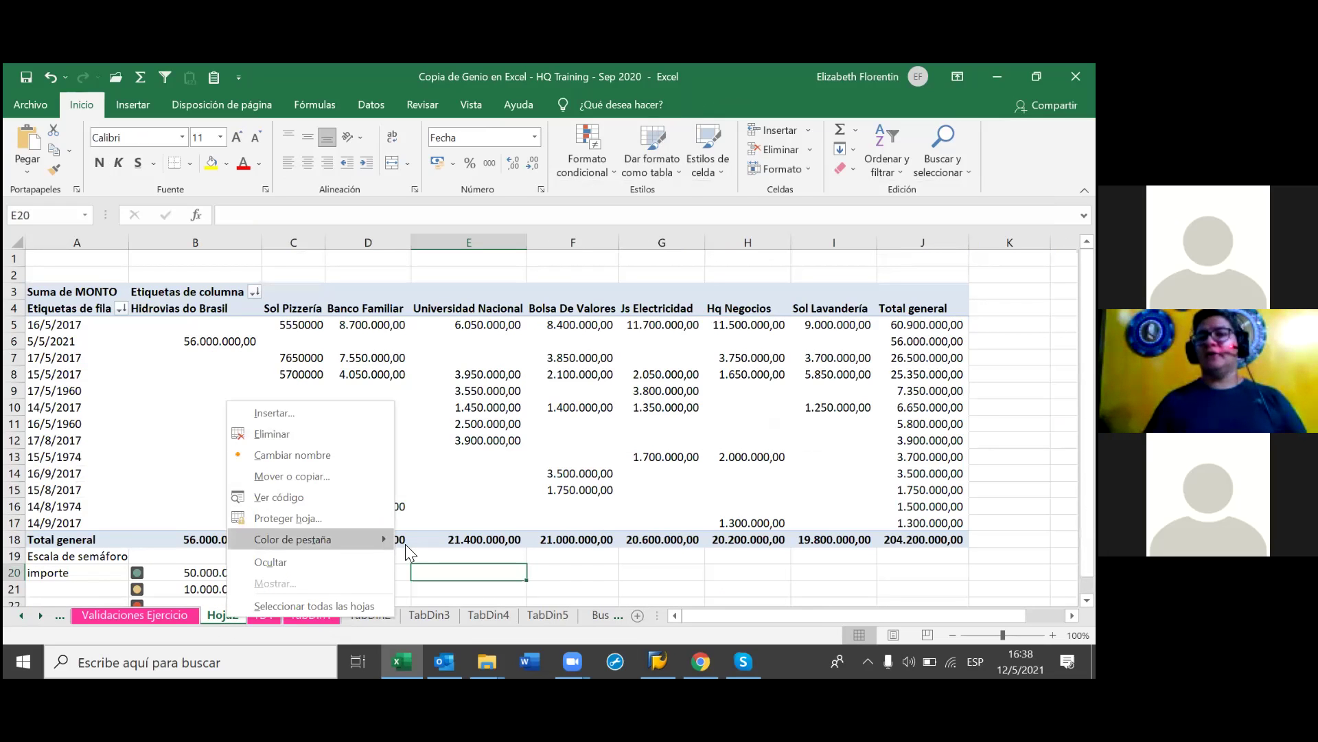
mouse_move(353, 548)
click(410, 592)
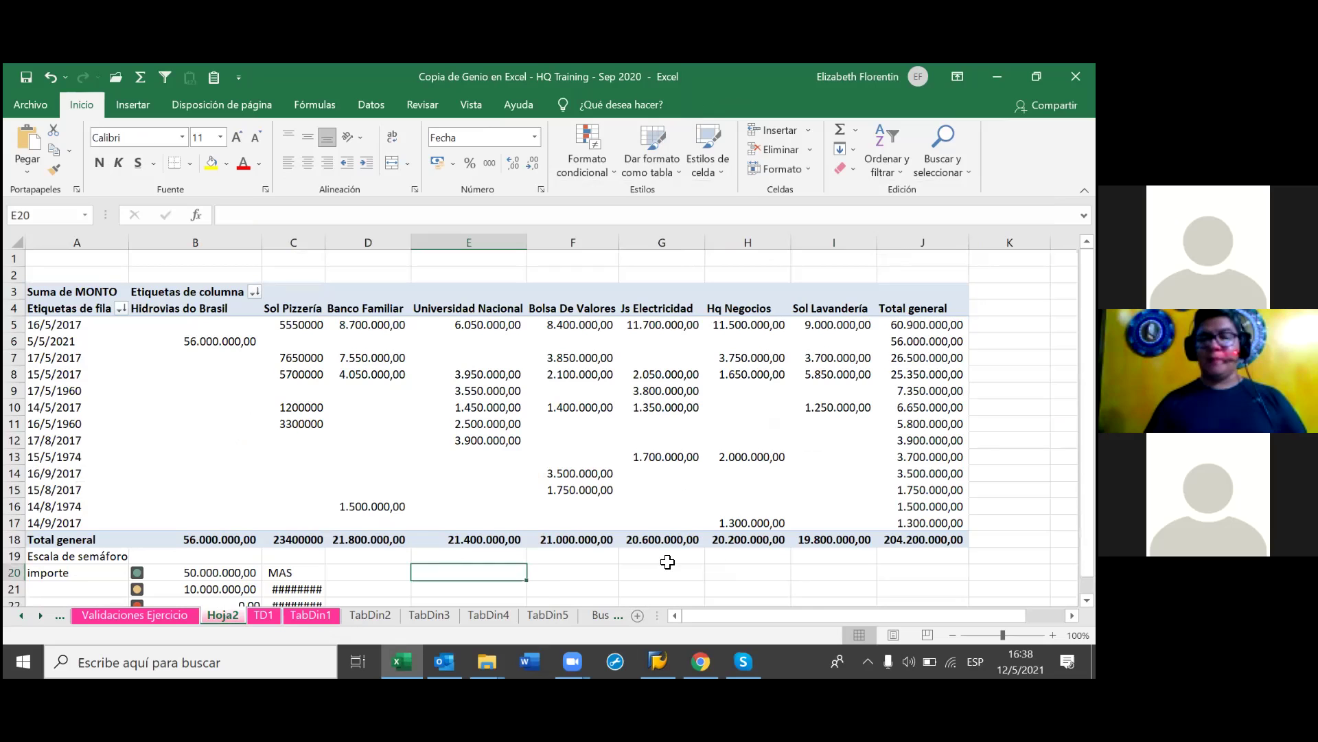
click(797, 583)
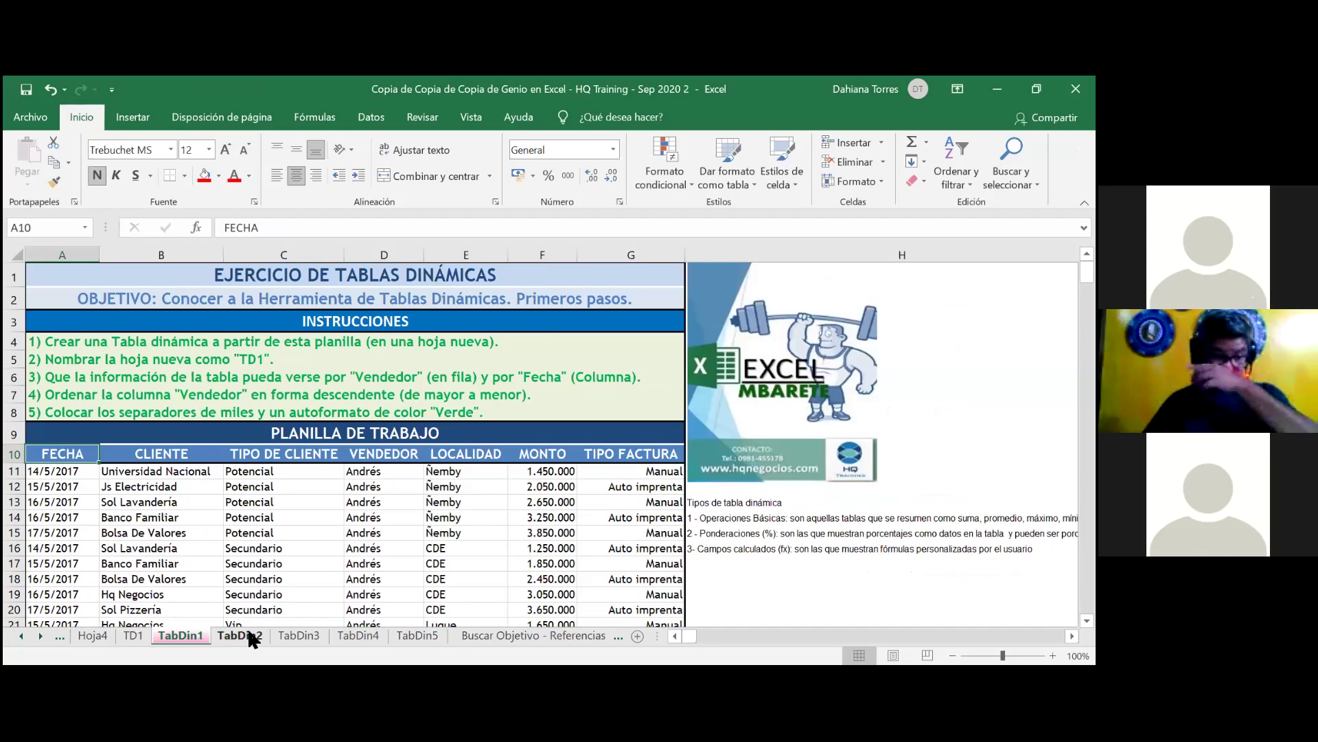
Open the TabDin2 sheet and start inserting a pivot table with cell I12 selected as its location.
click(241, 635)
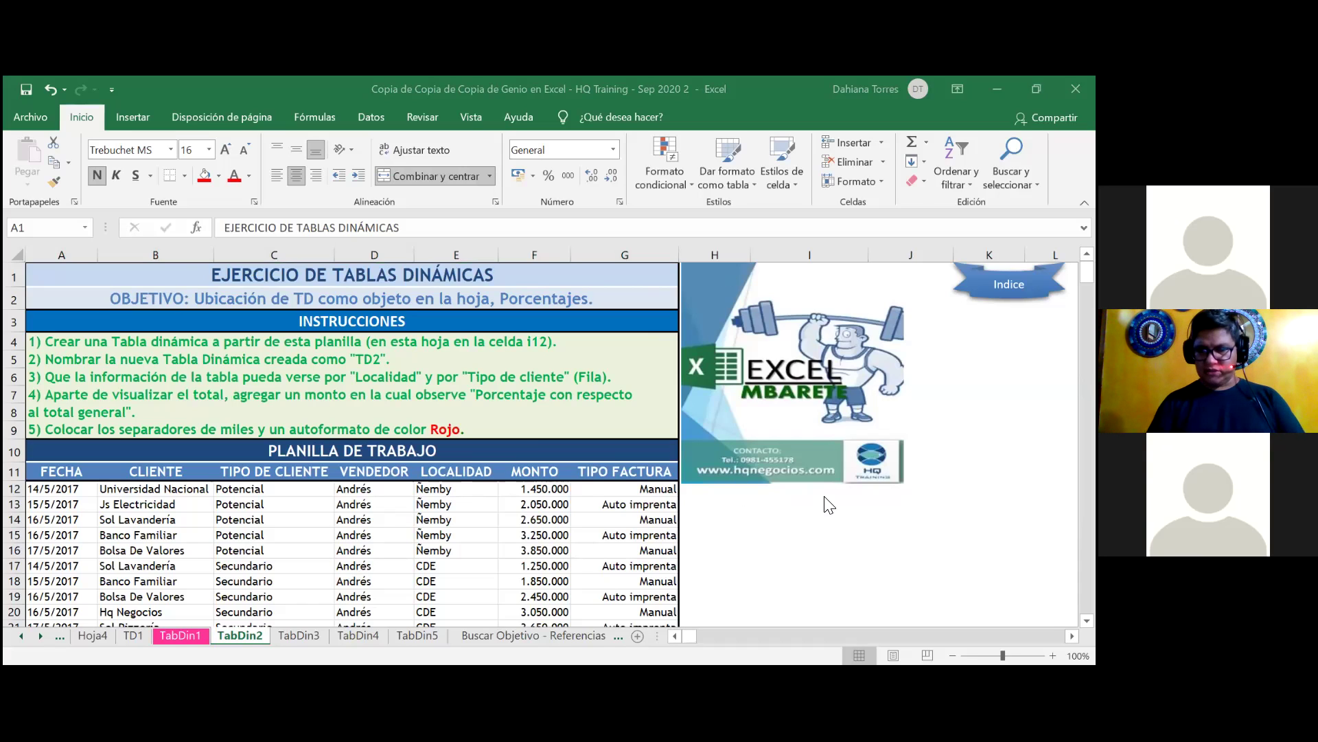
click(14, 488)
click(55, 488)
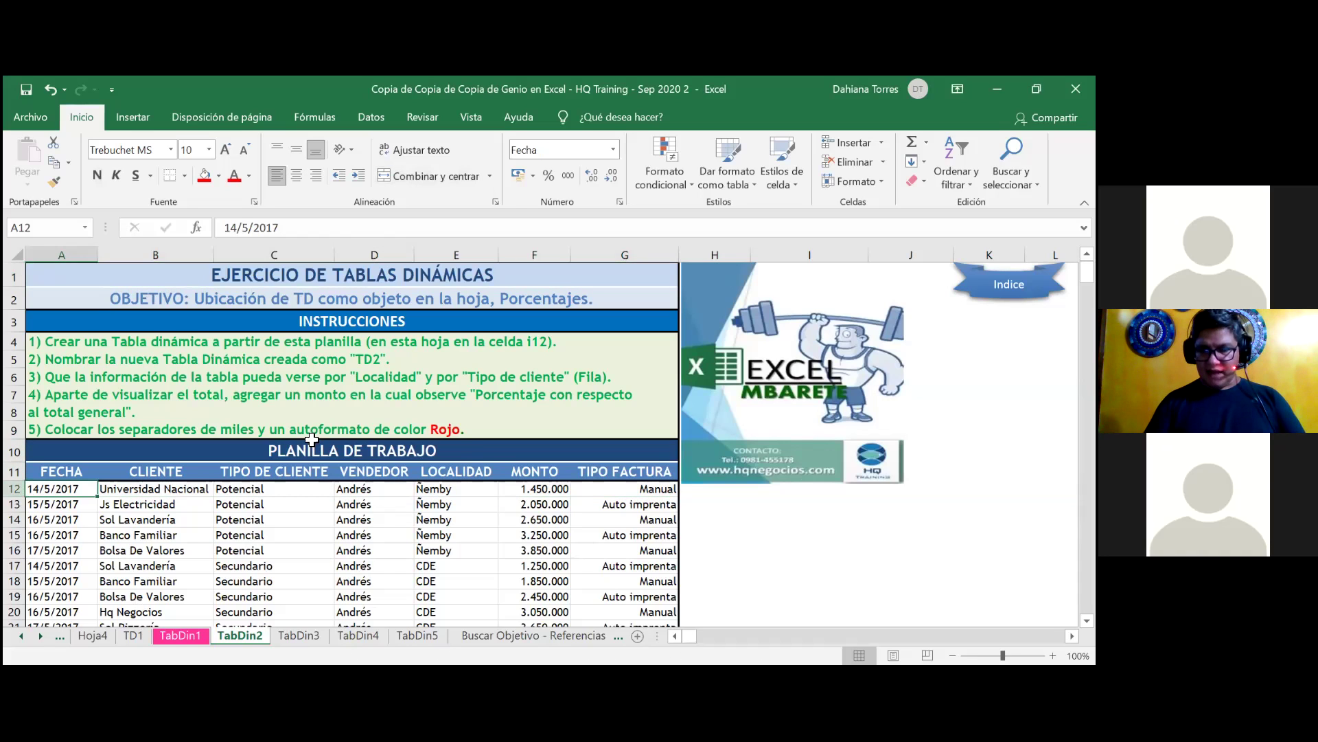
click(720, 492)
key(Right)
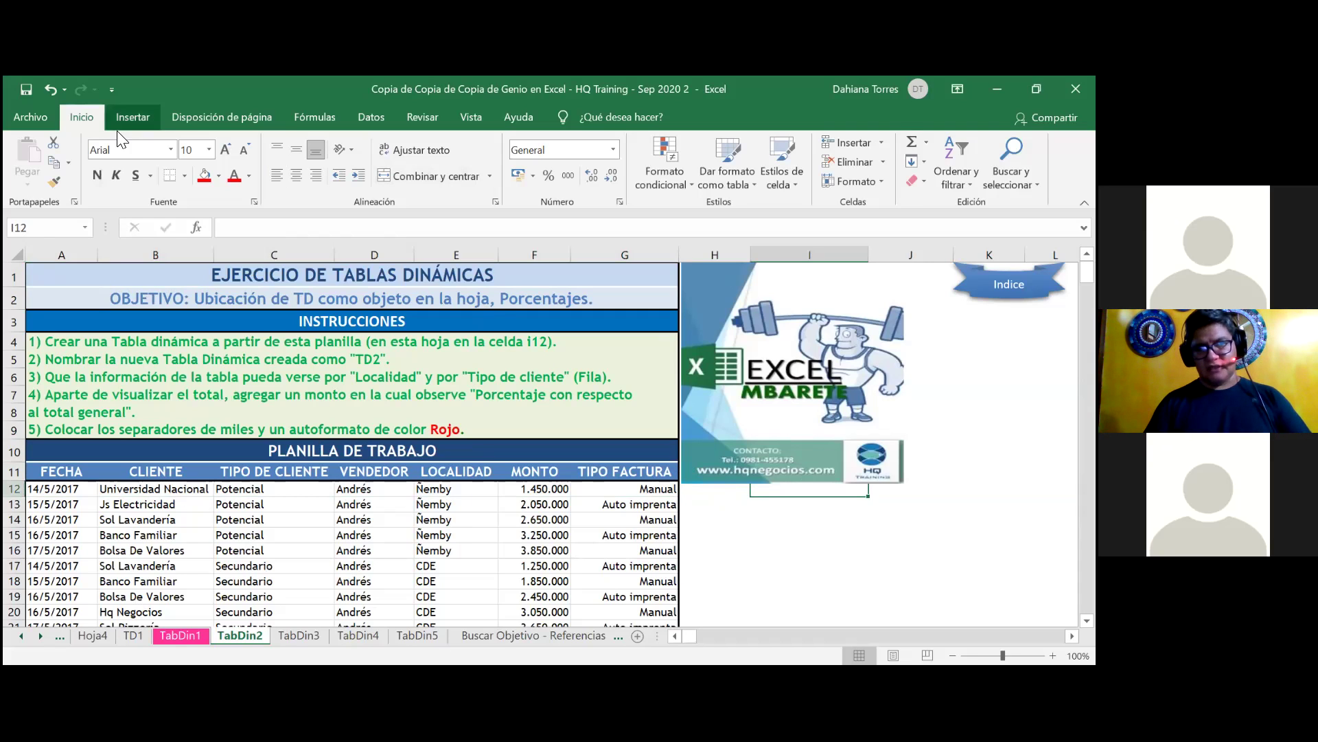
click(139, 120)
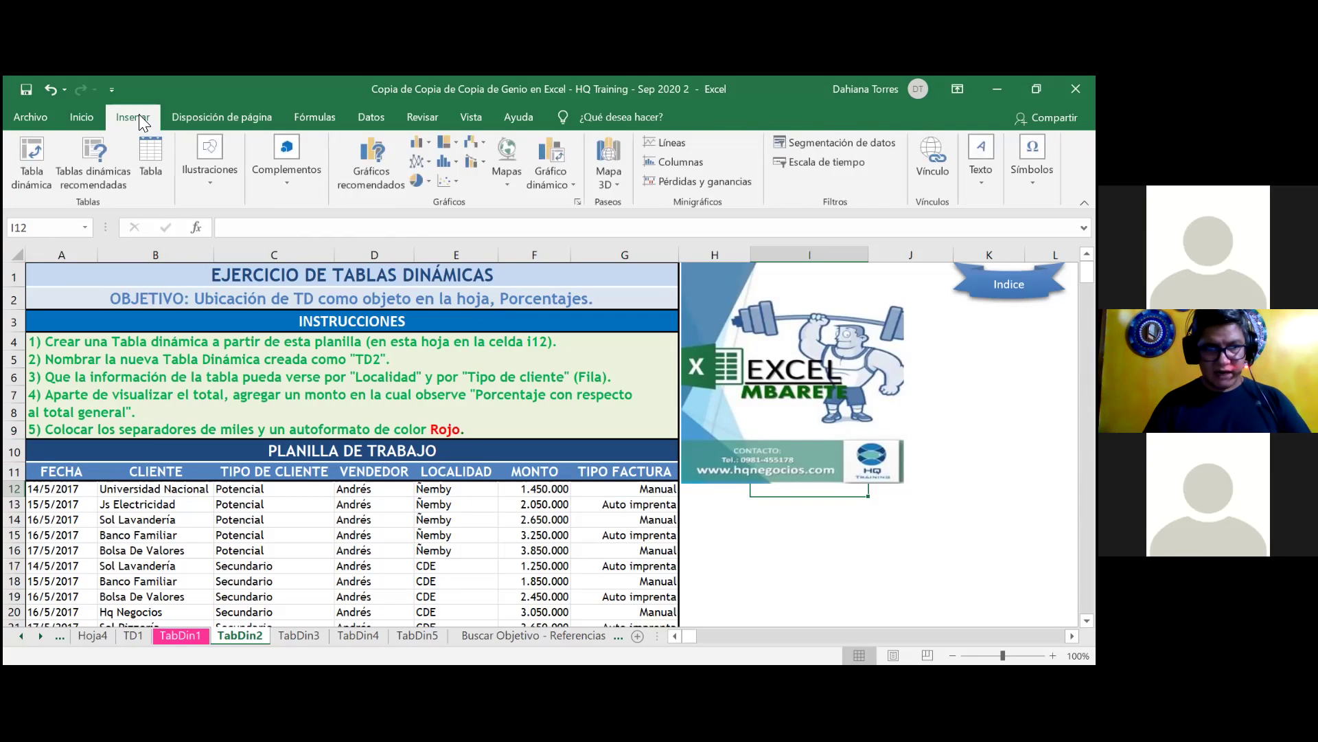
click(25, 183)
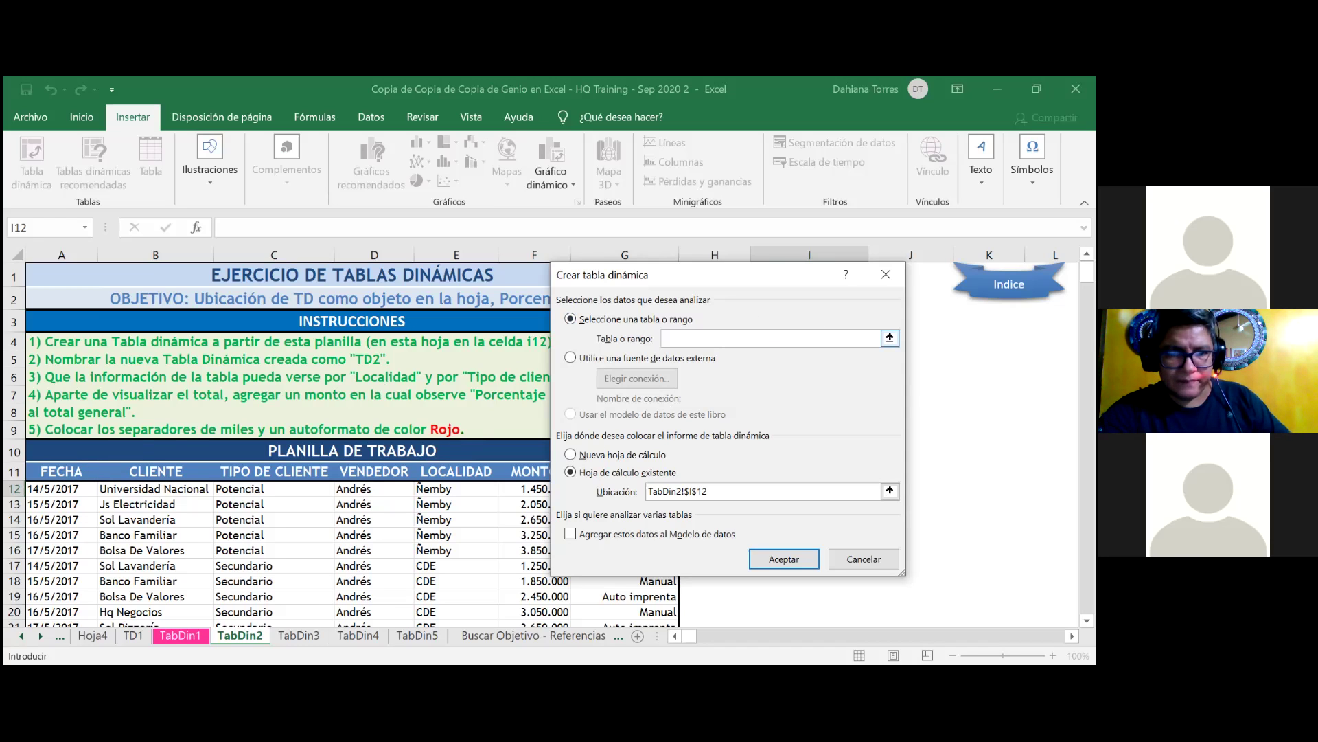
Create the pivot table from the range TabDin2!$A$11:$G$68, placed on the existing worksheet at TabDin2!$I$12.
click(890, 337)
click(72, 472)
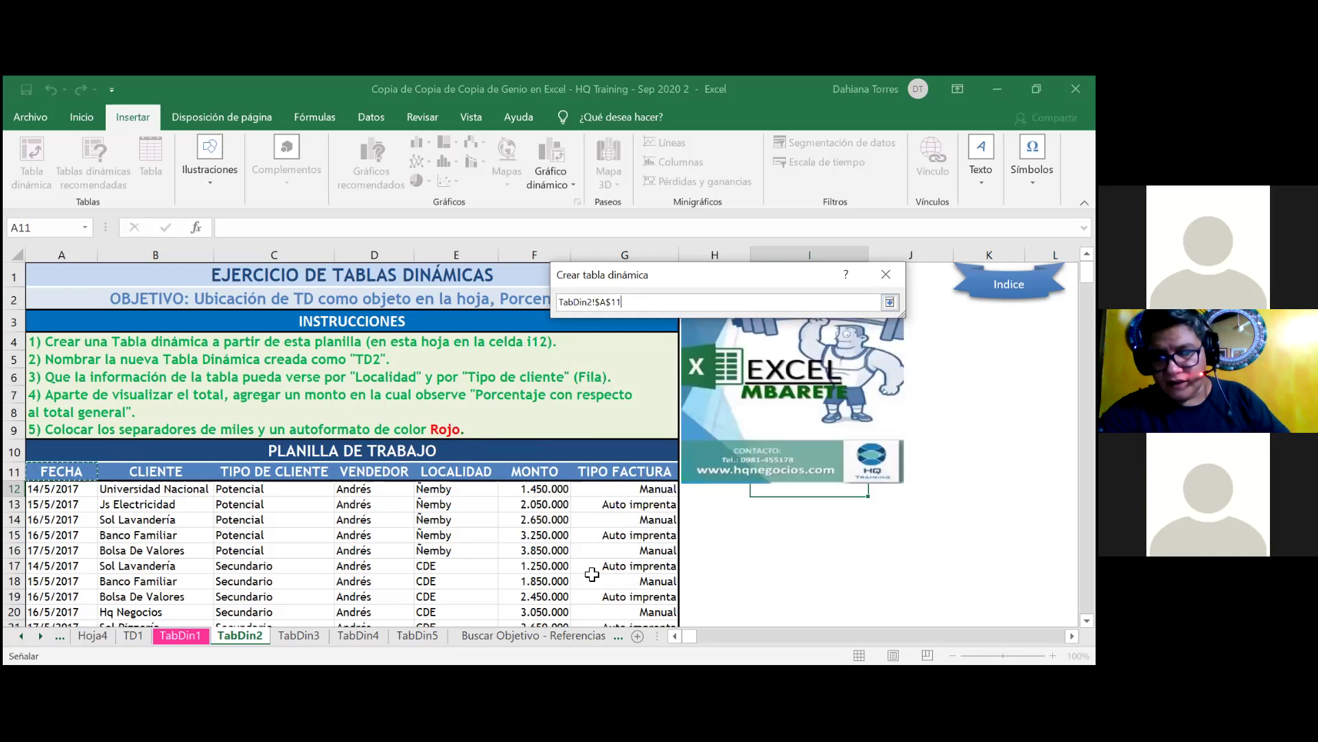
drag(606, 651, 629, 592)
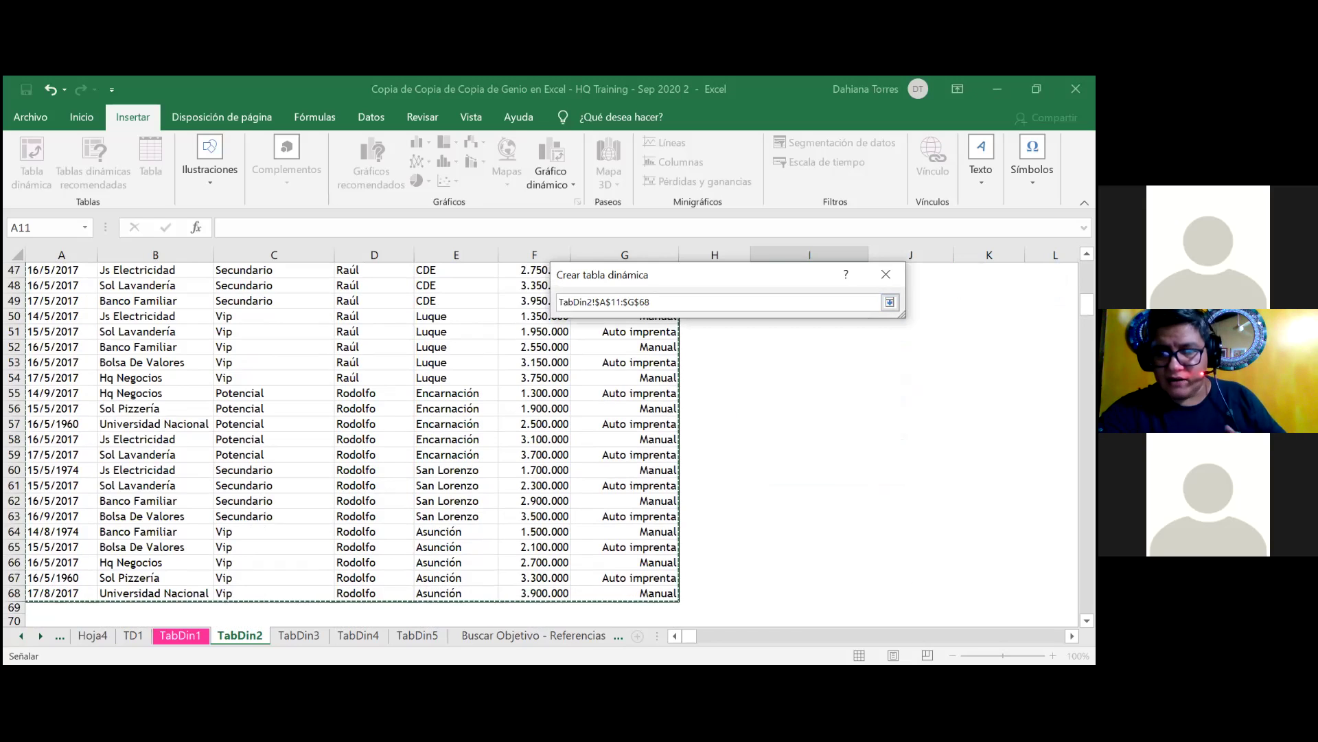
scroll(344, 440, up, 15)
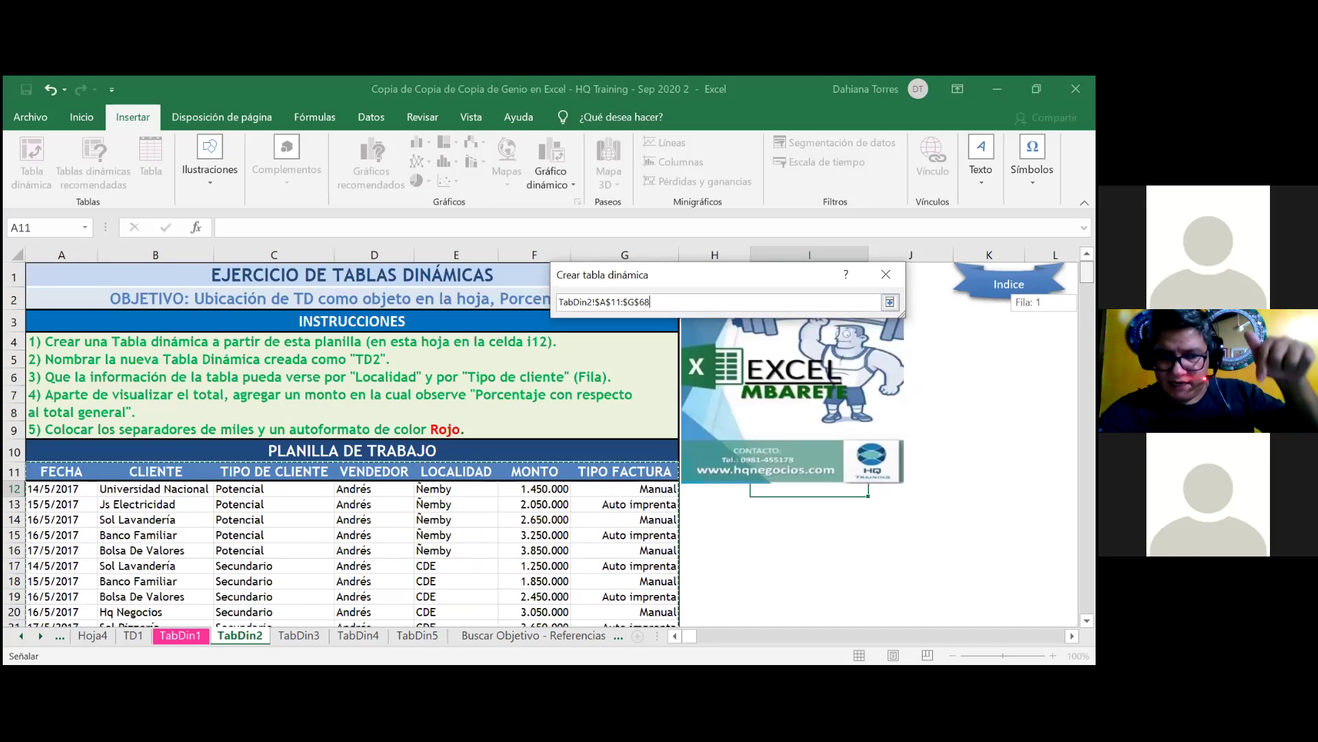
click(890, 303)
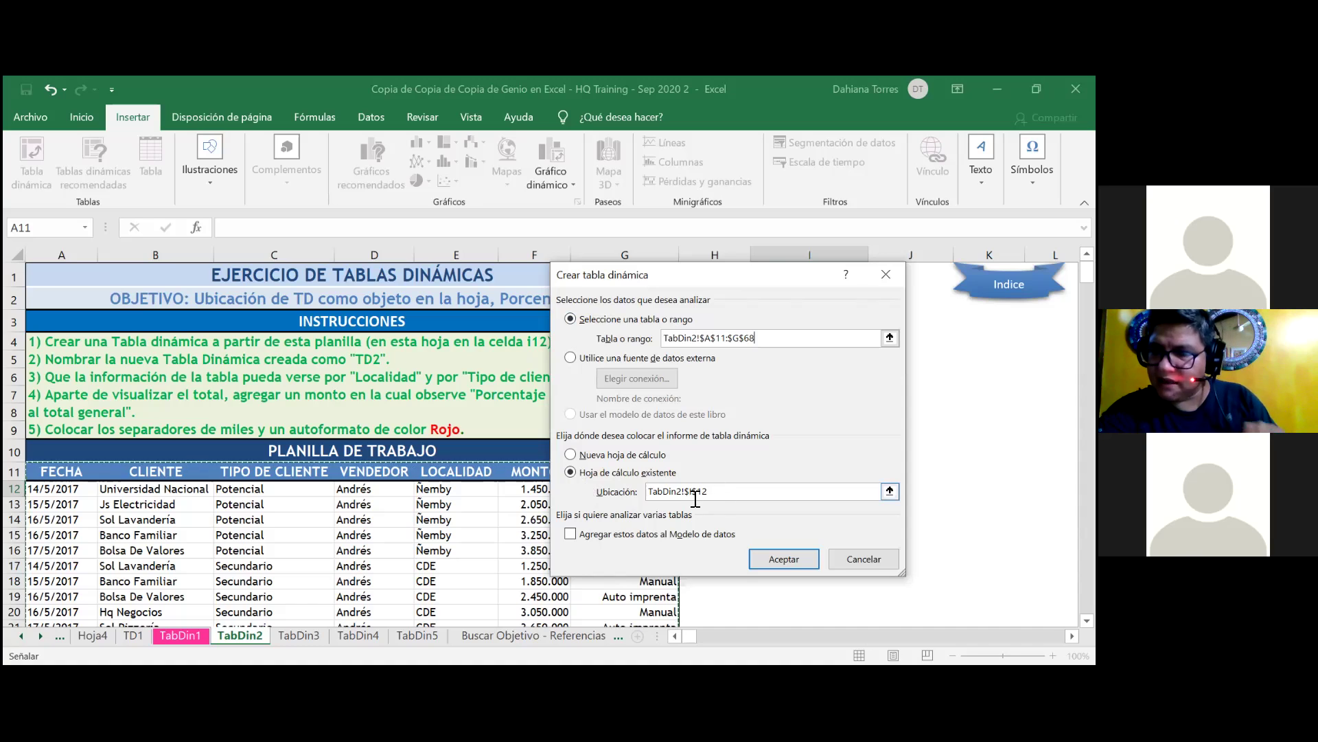
drag(708, 492, 650, 494)
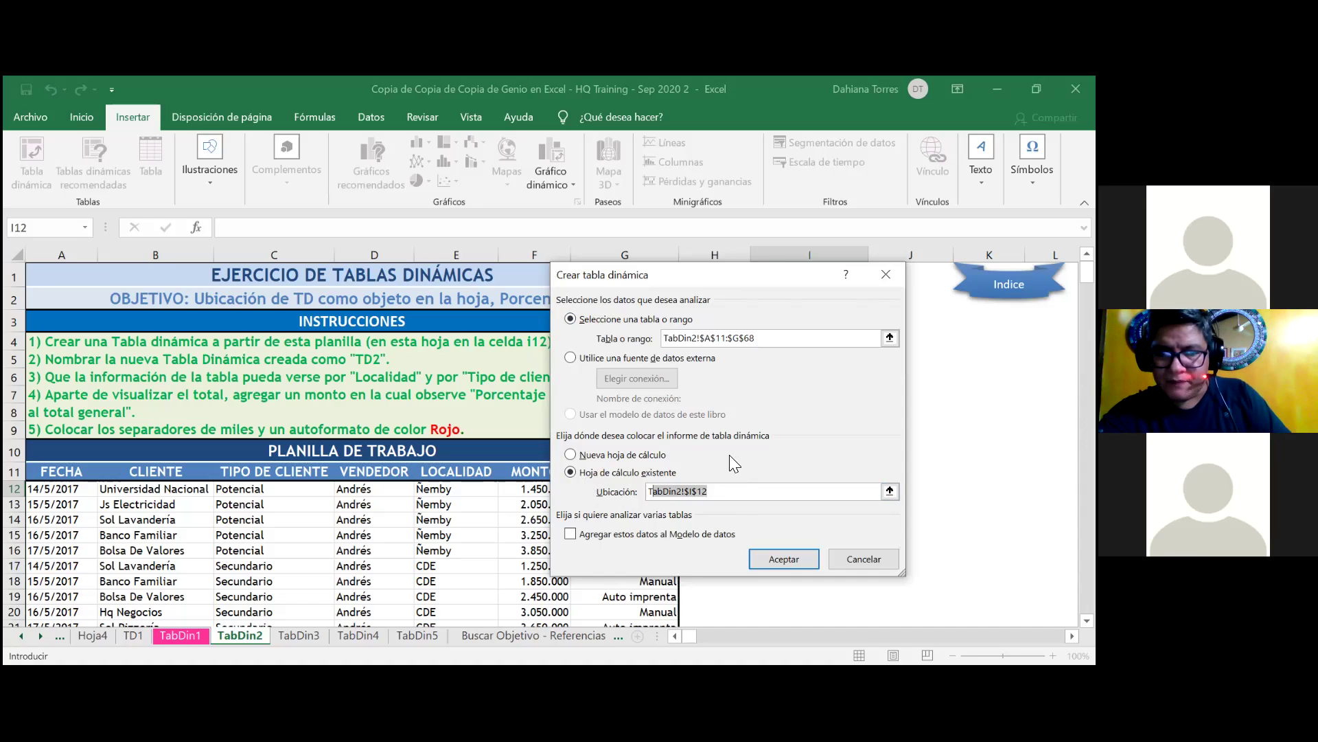
click(780, 566)
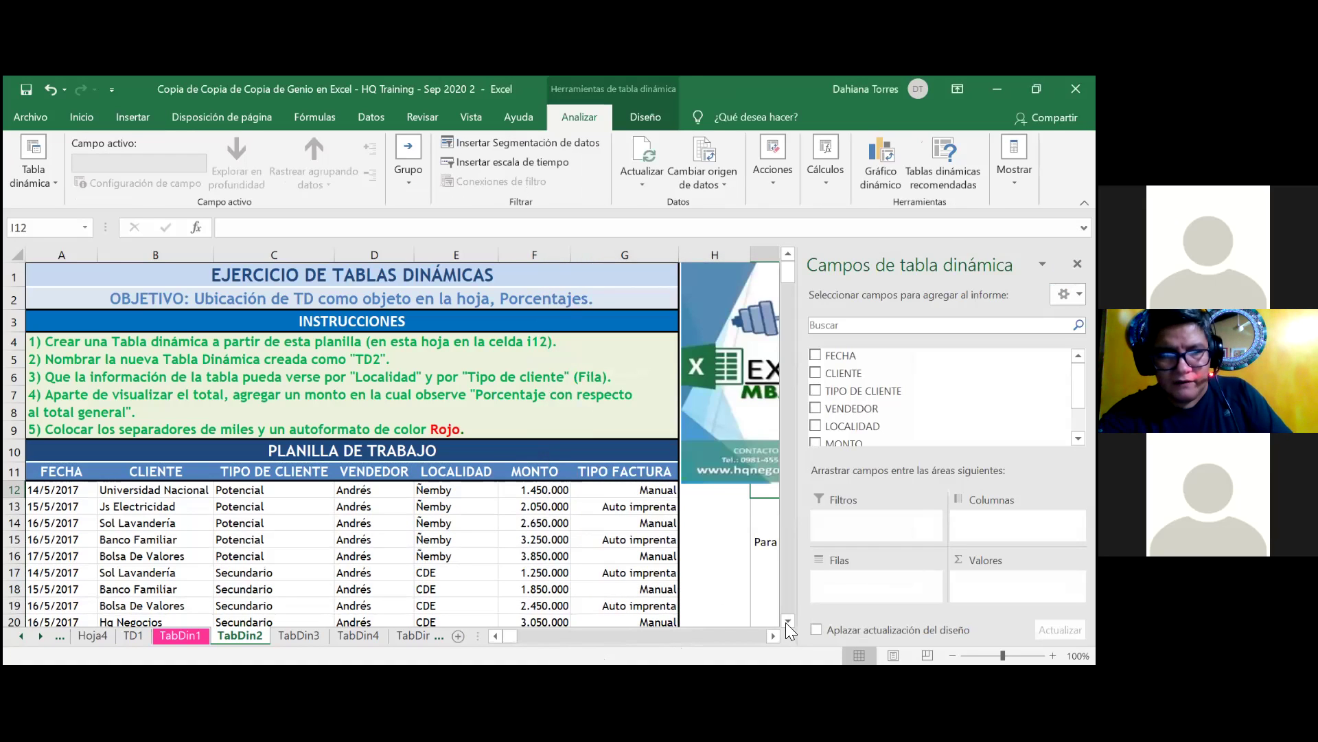
Examine the empty pivot table's placement beside the data and reread the TabDin2 exercise instructions.
click(772, 636)
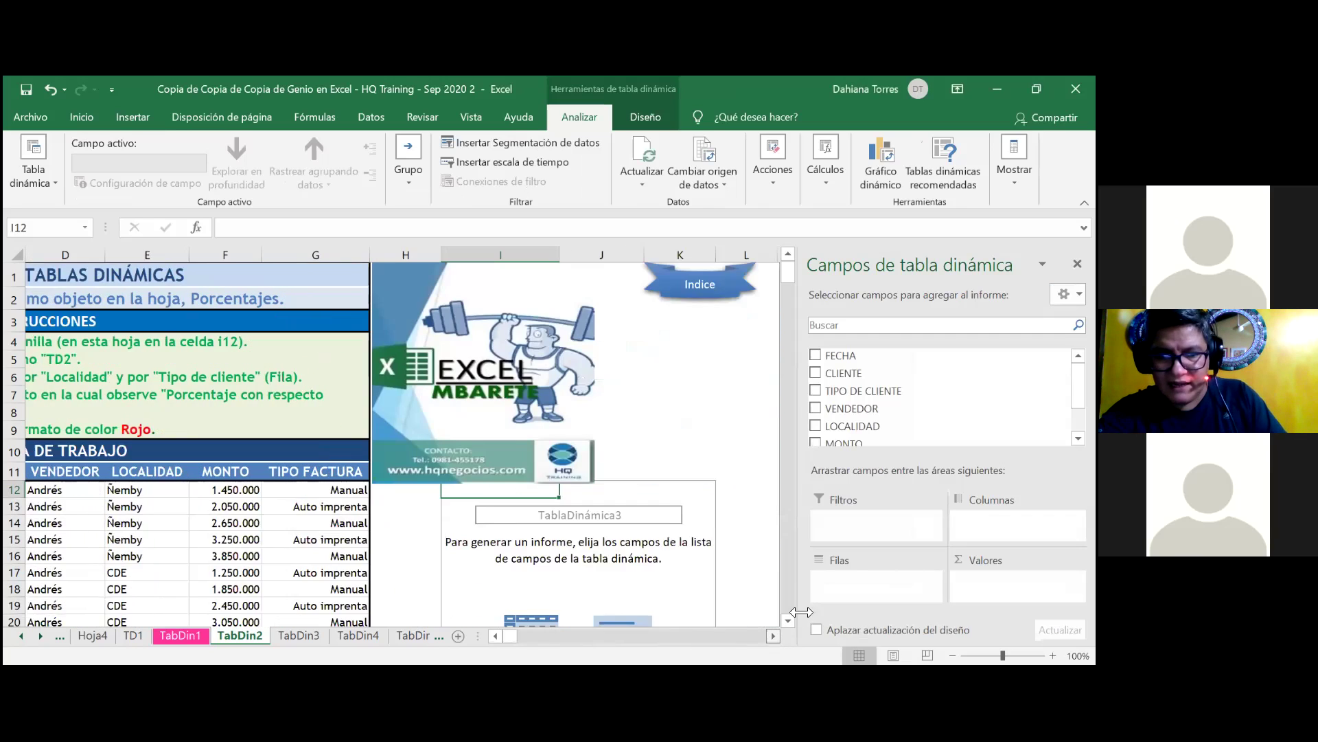
drag(787, 622, 787, 623)
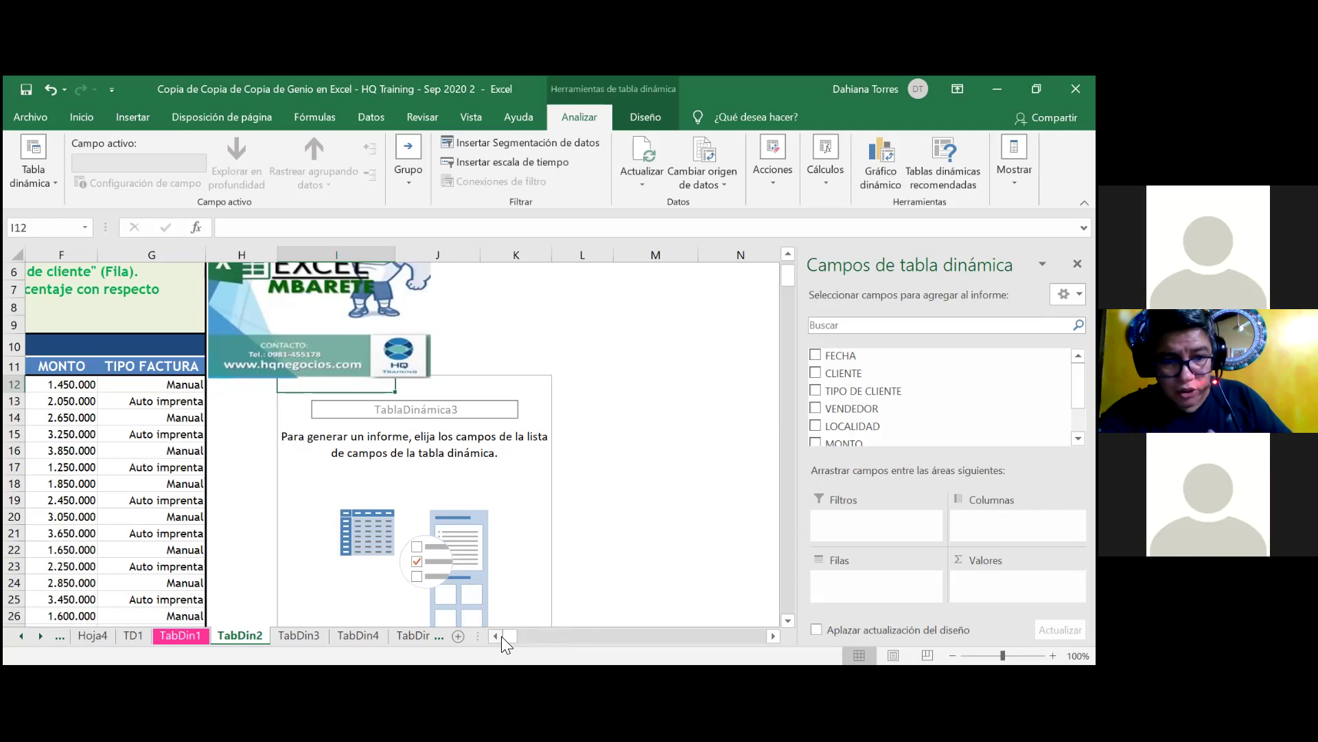
scroll(501, 636, left, 3)
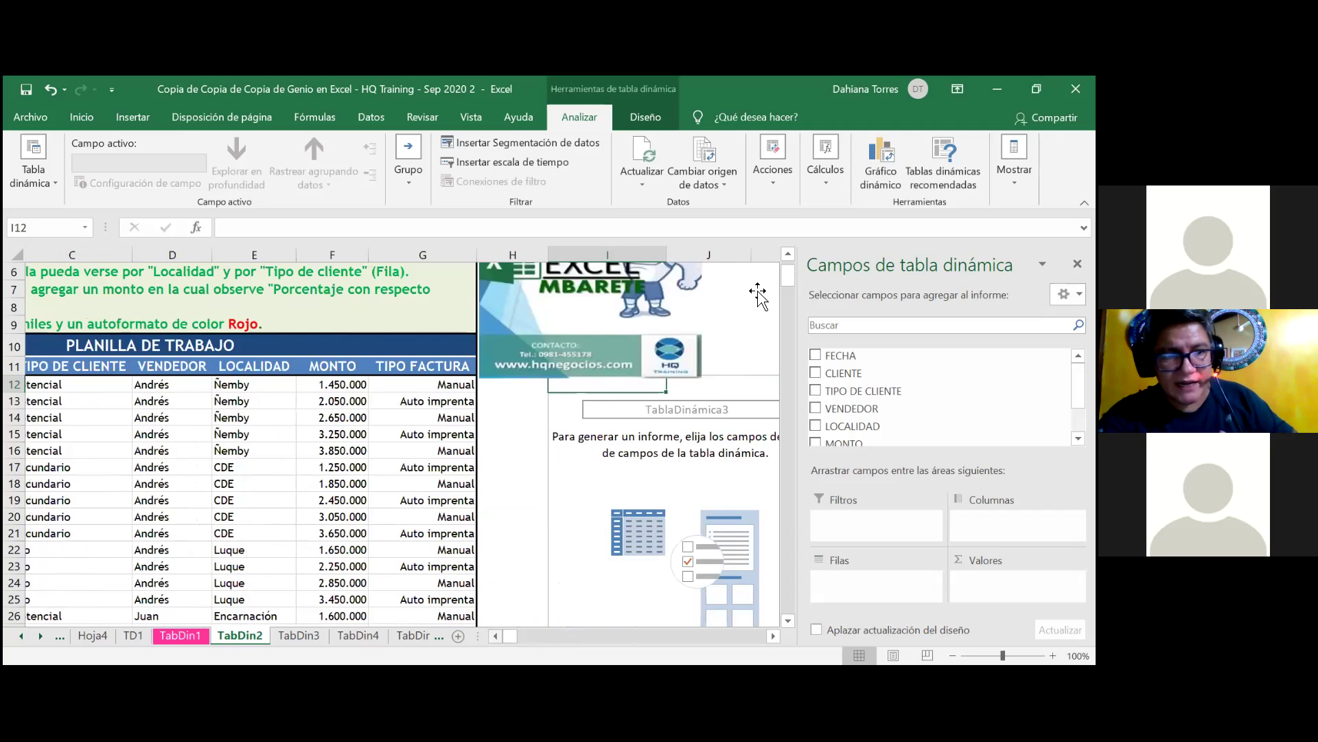
scroll(758, 295, left, 1)
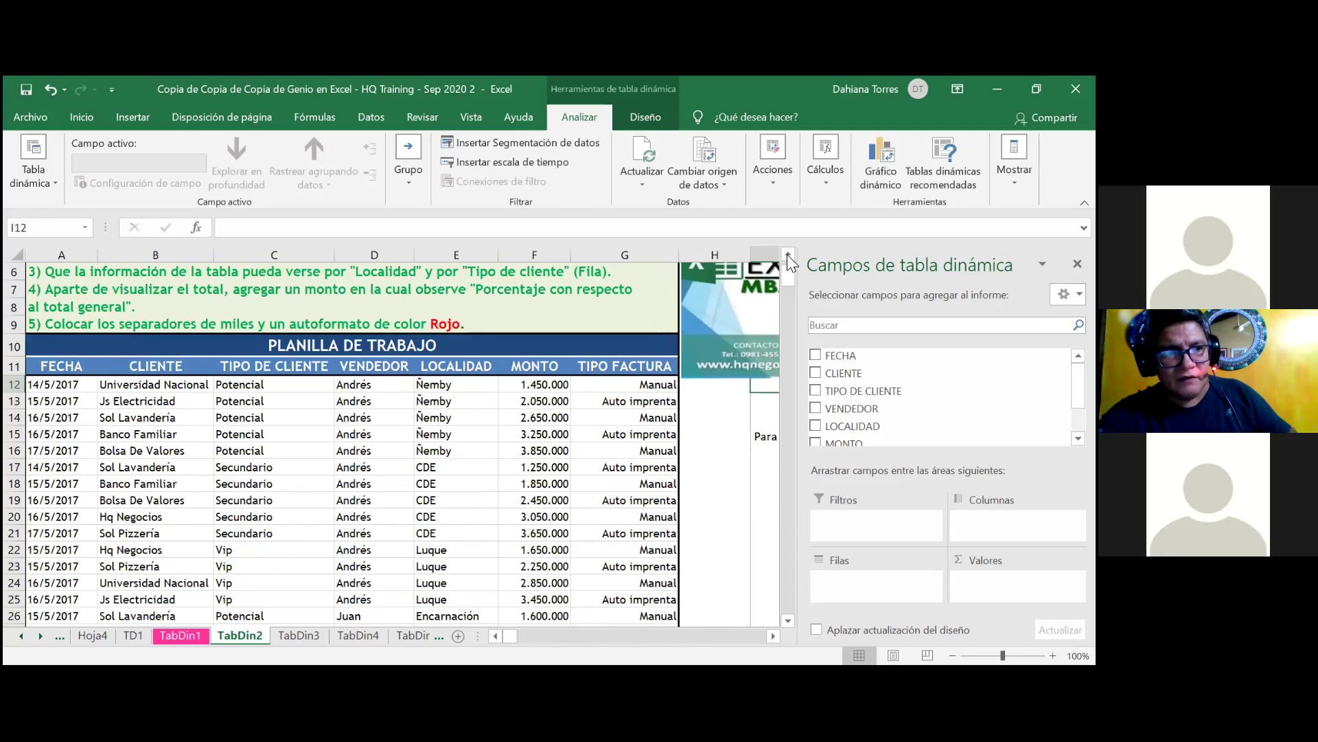
click(787, 254)
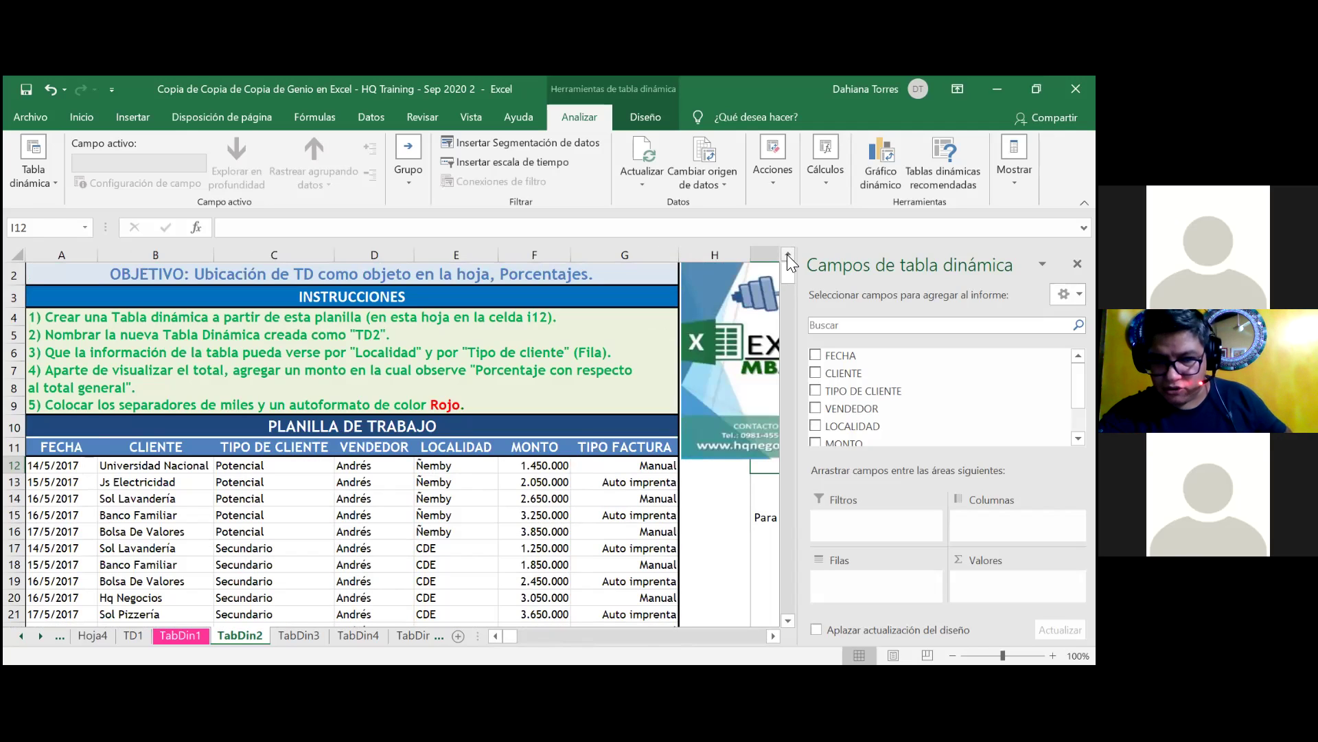
click(773, 636)
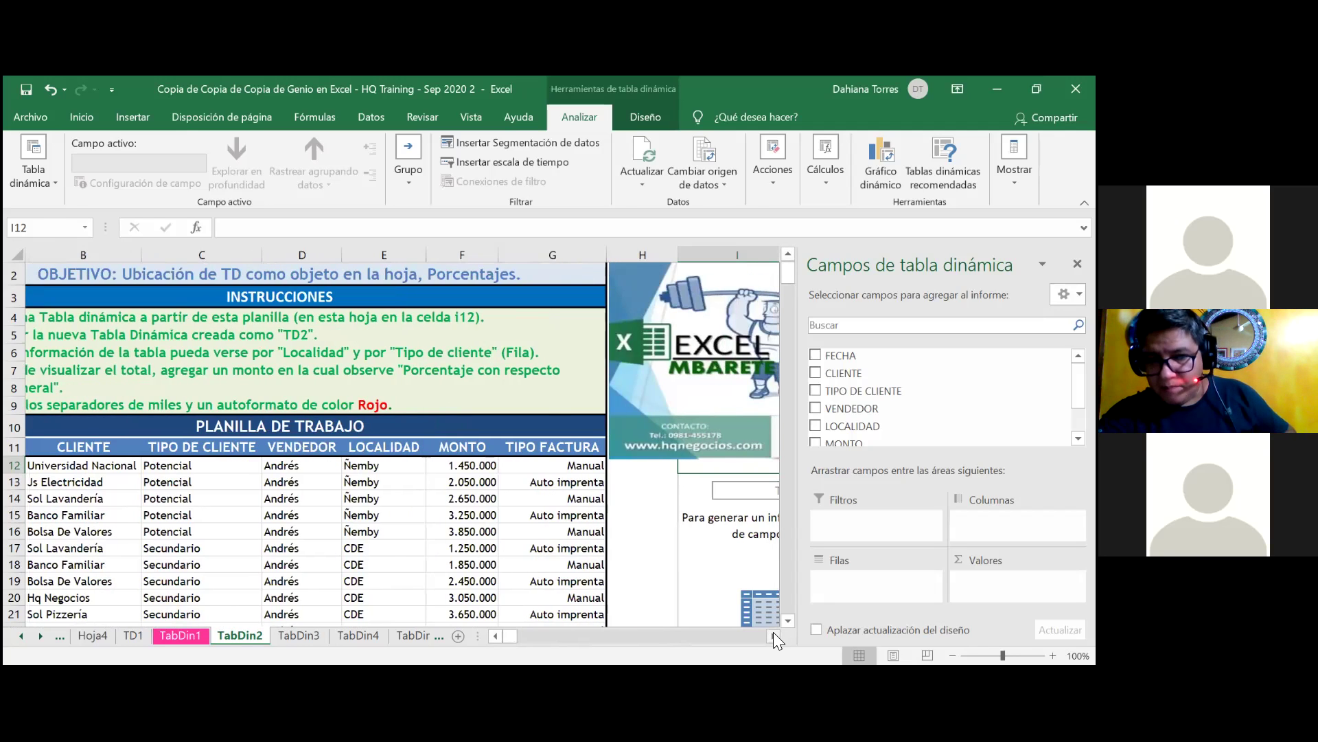
click(774, 635)
click(659, 496)
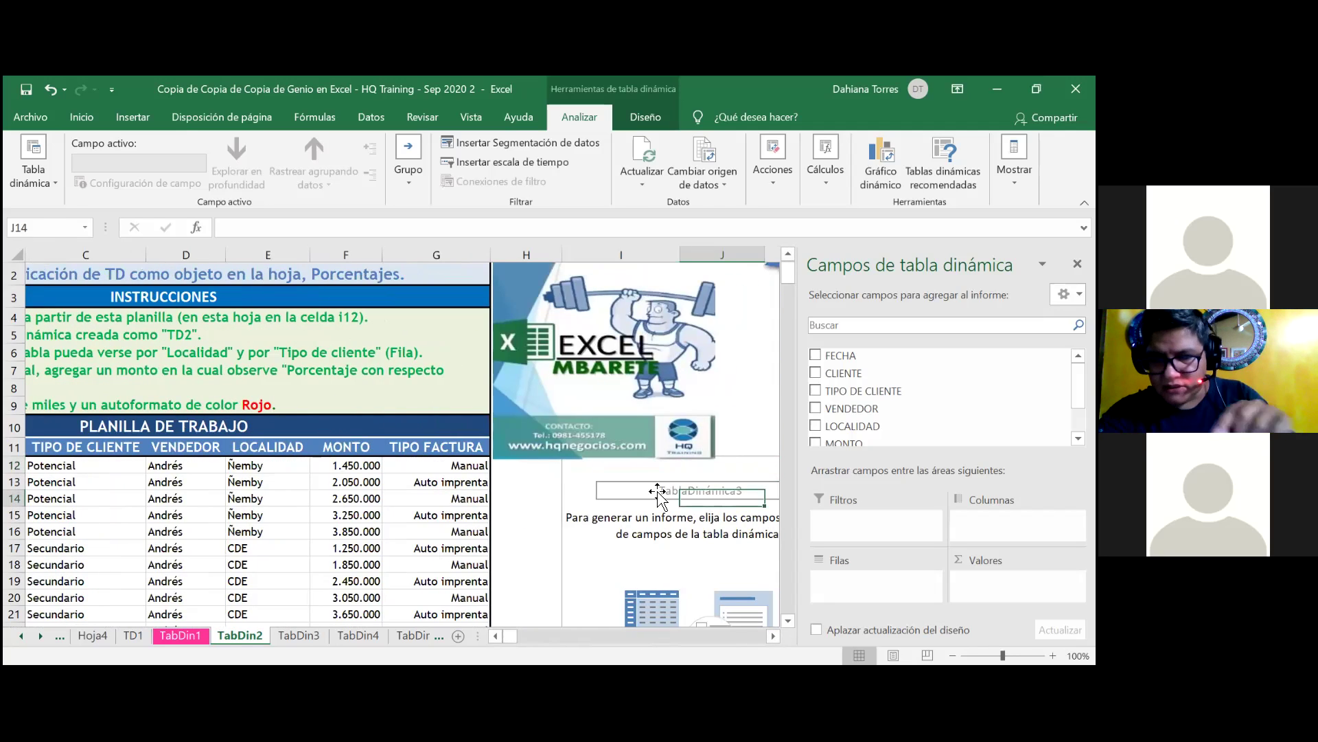
click(772, 636)
click(772, 636)
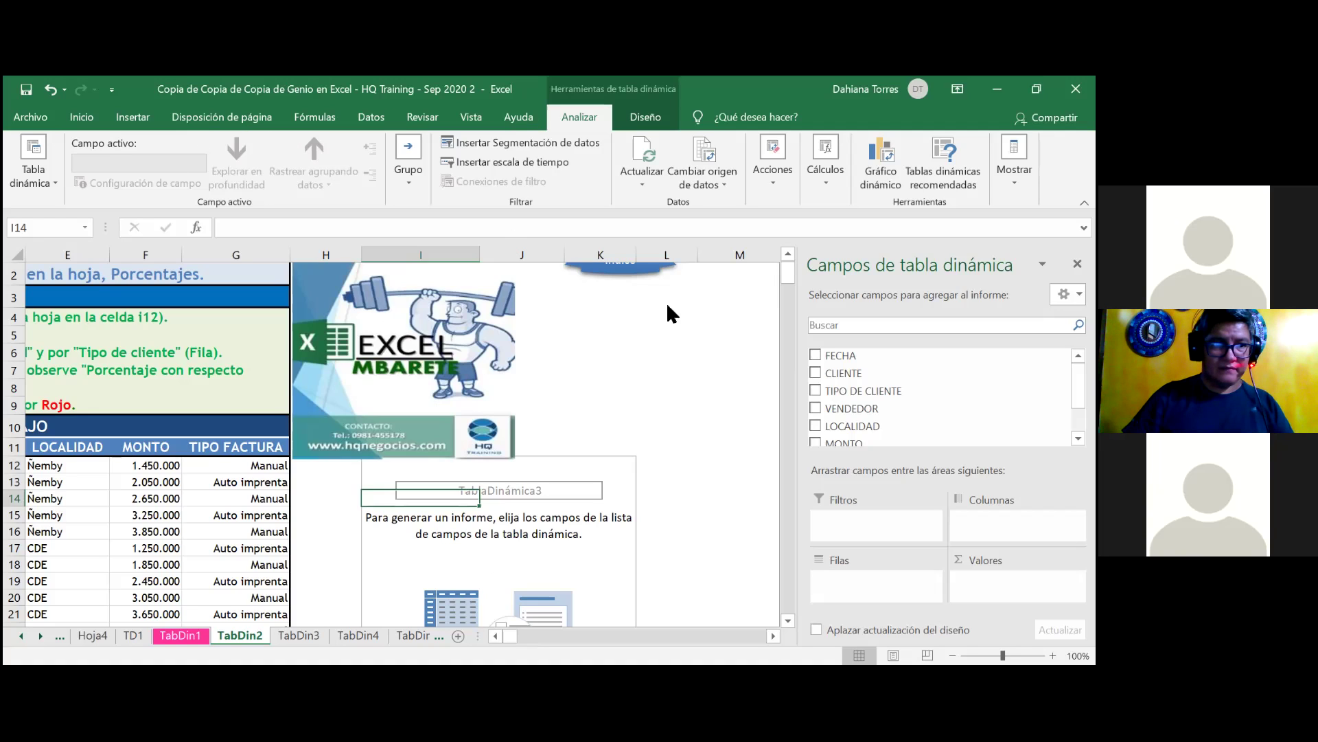
click(1043, 264)
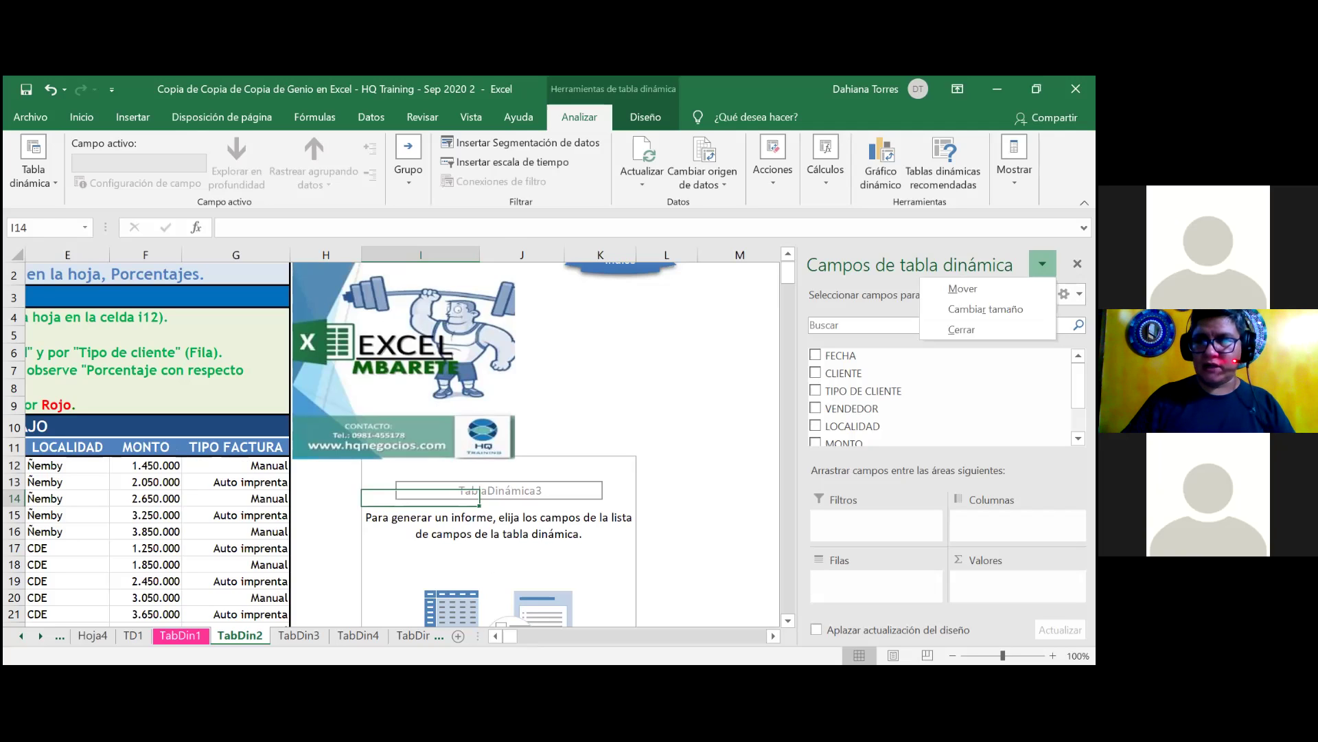
click(593, 339)
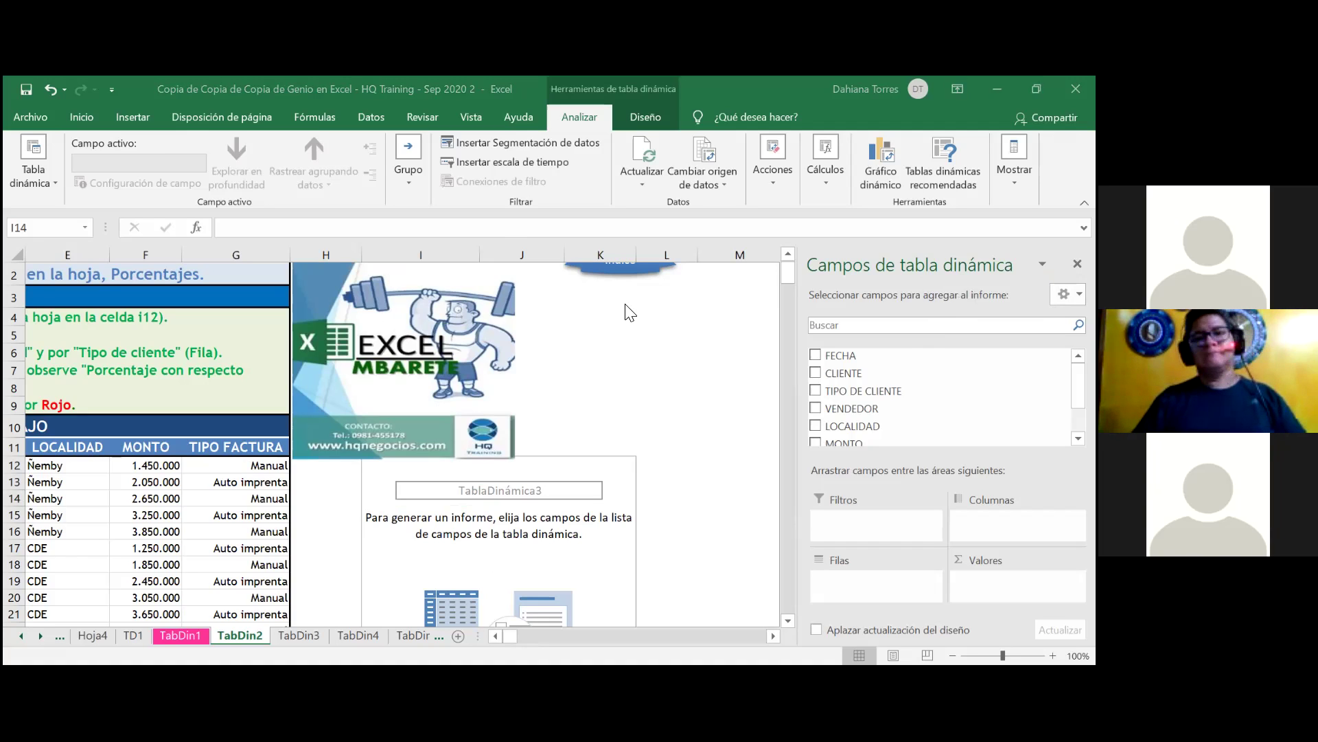
Rename the new pivot table on the TabDin2 sheet as TD2.
click(55, 180)
double_click(96, 241)
click(60, 244)
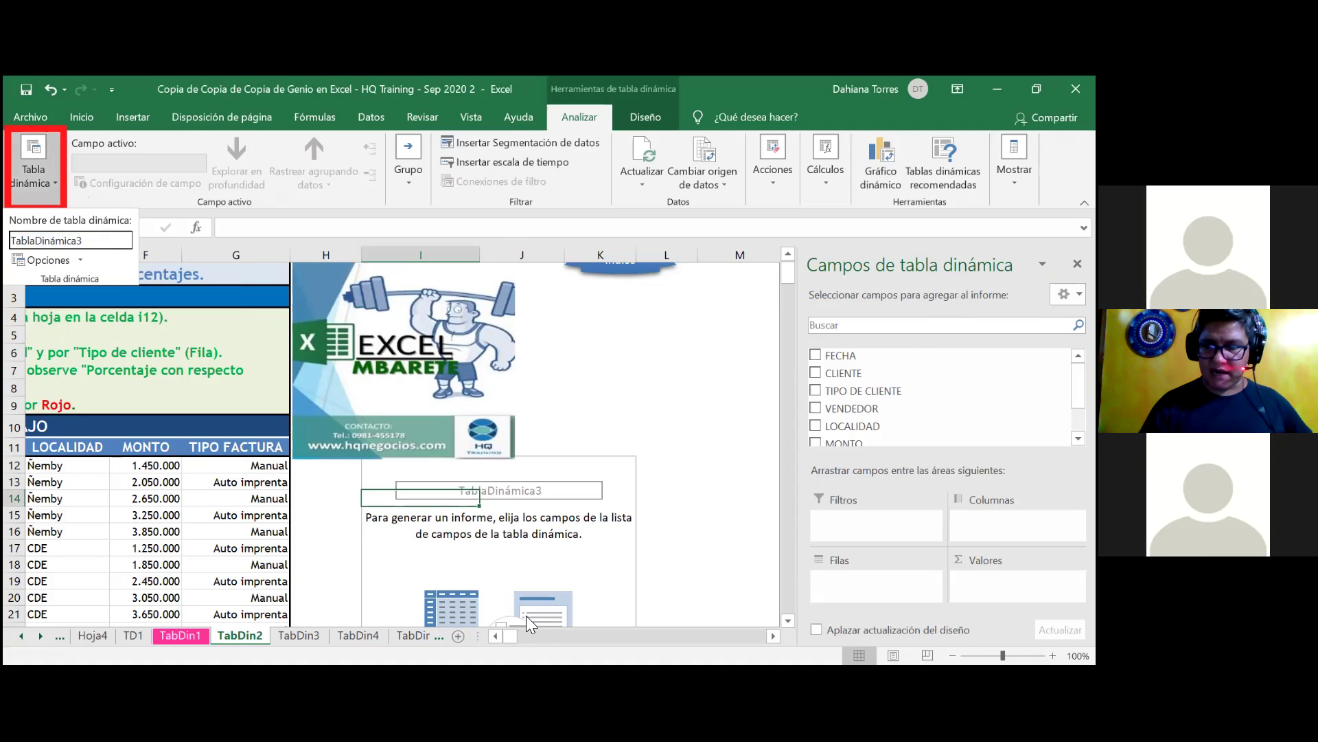
click(497, 637)
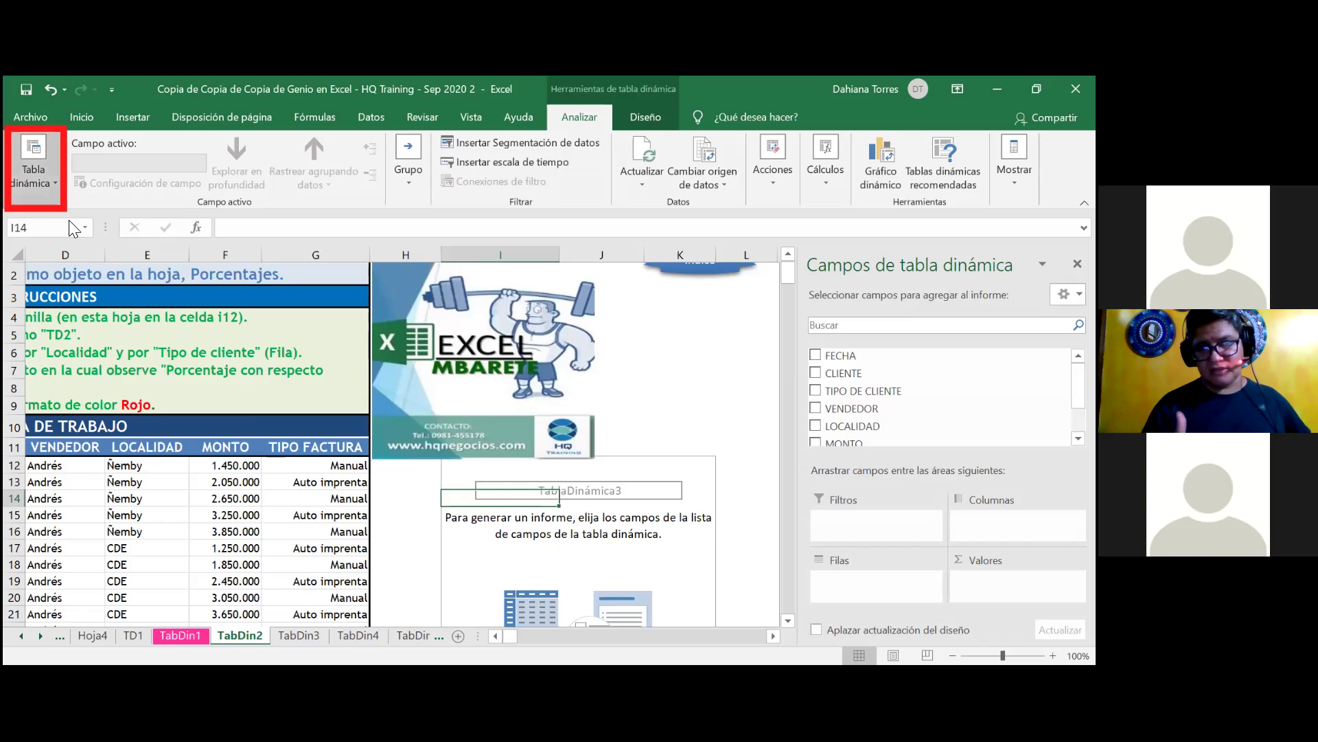
click(33, 175)
click(71, 240)
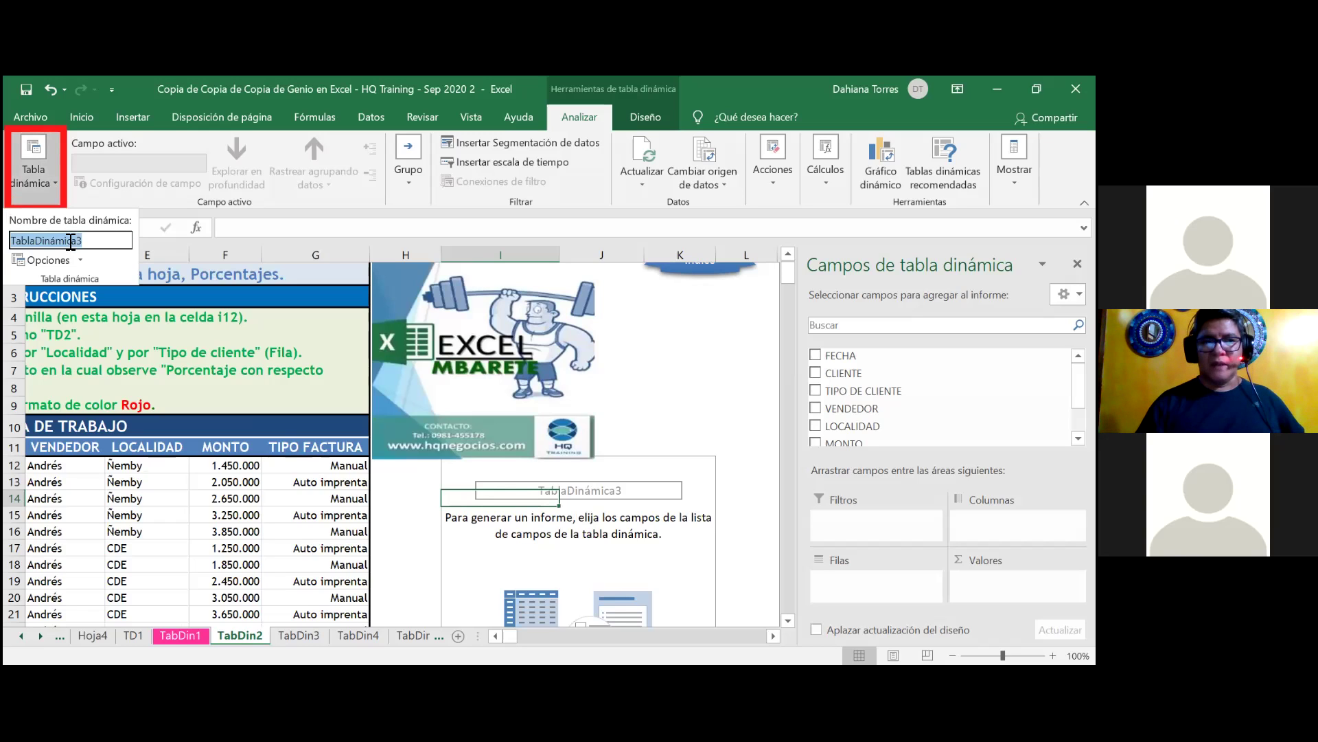
text(TD2)
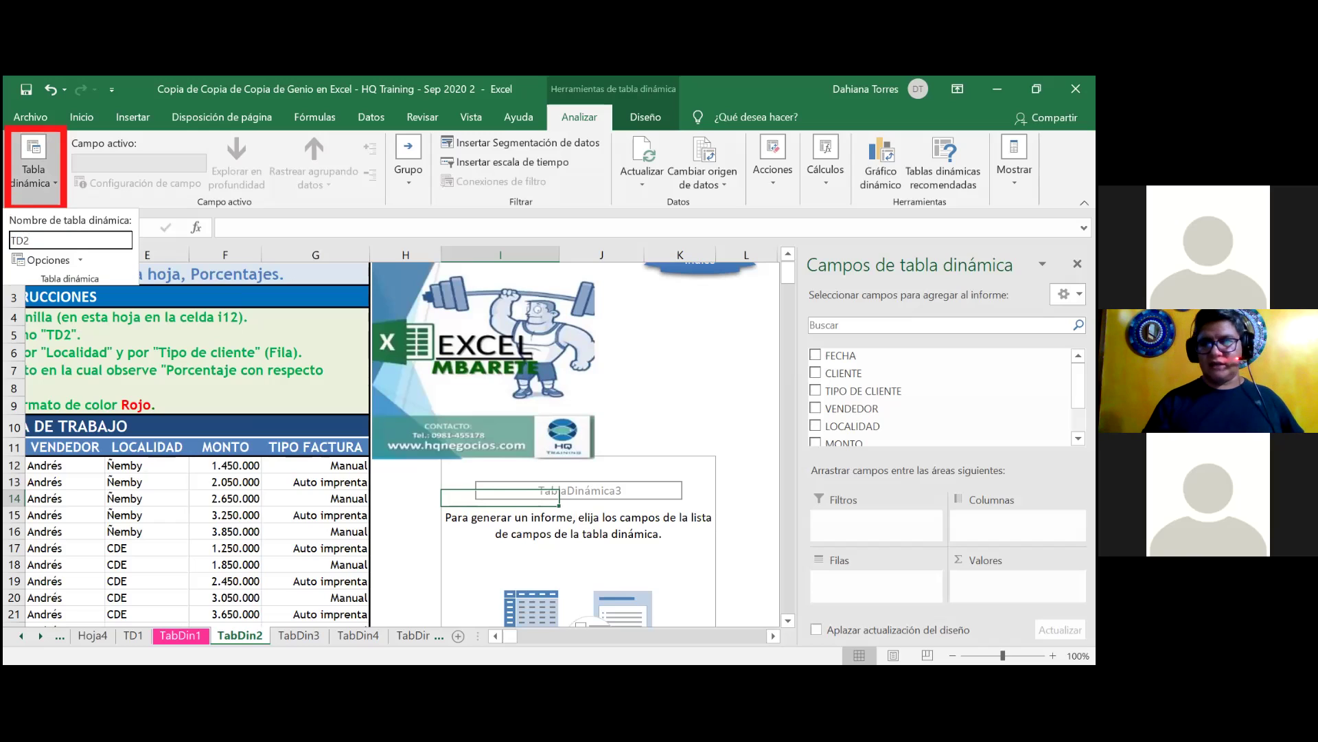
key(Return)
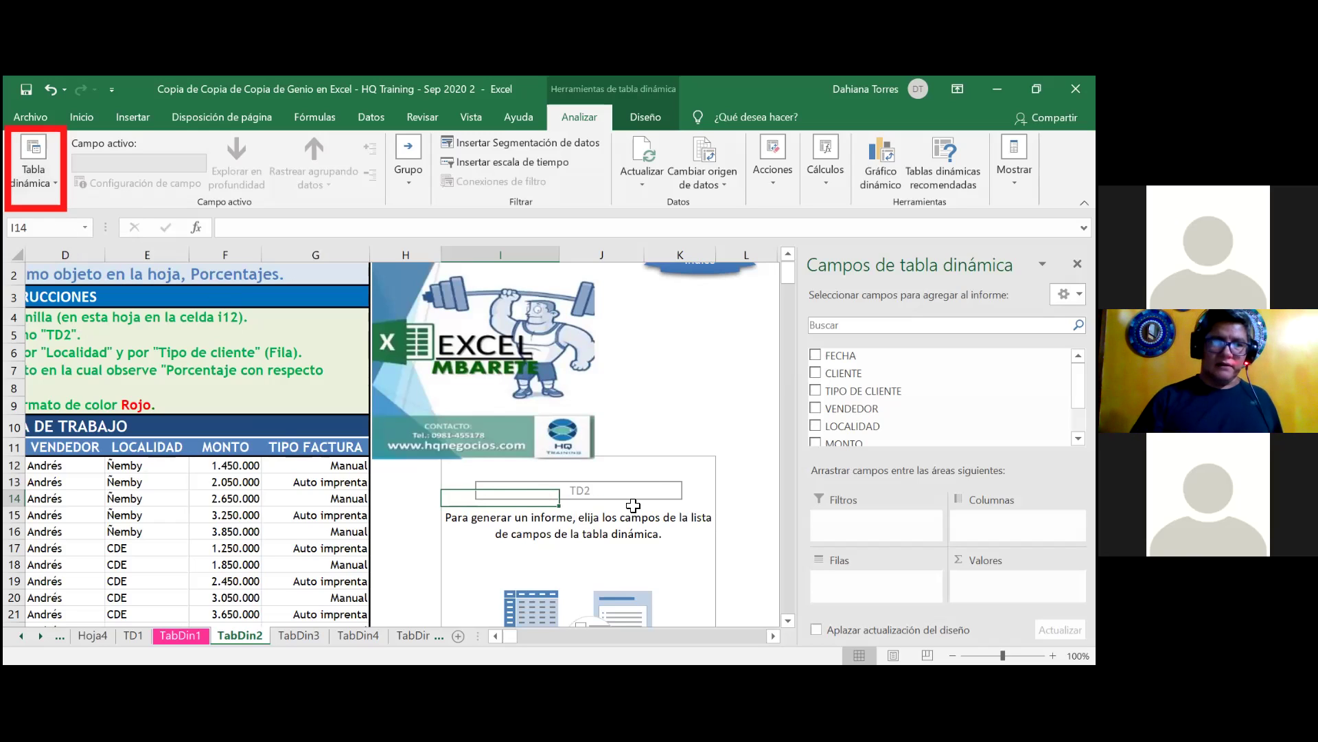
Check the pivot table's name in the pivot table options.
key(Up)
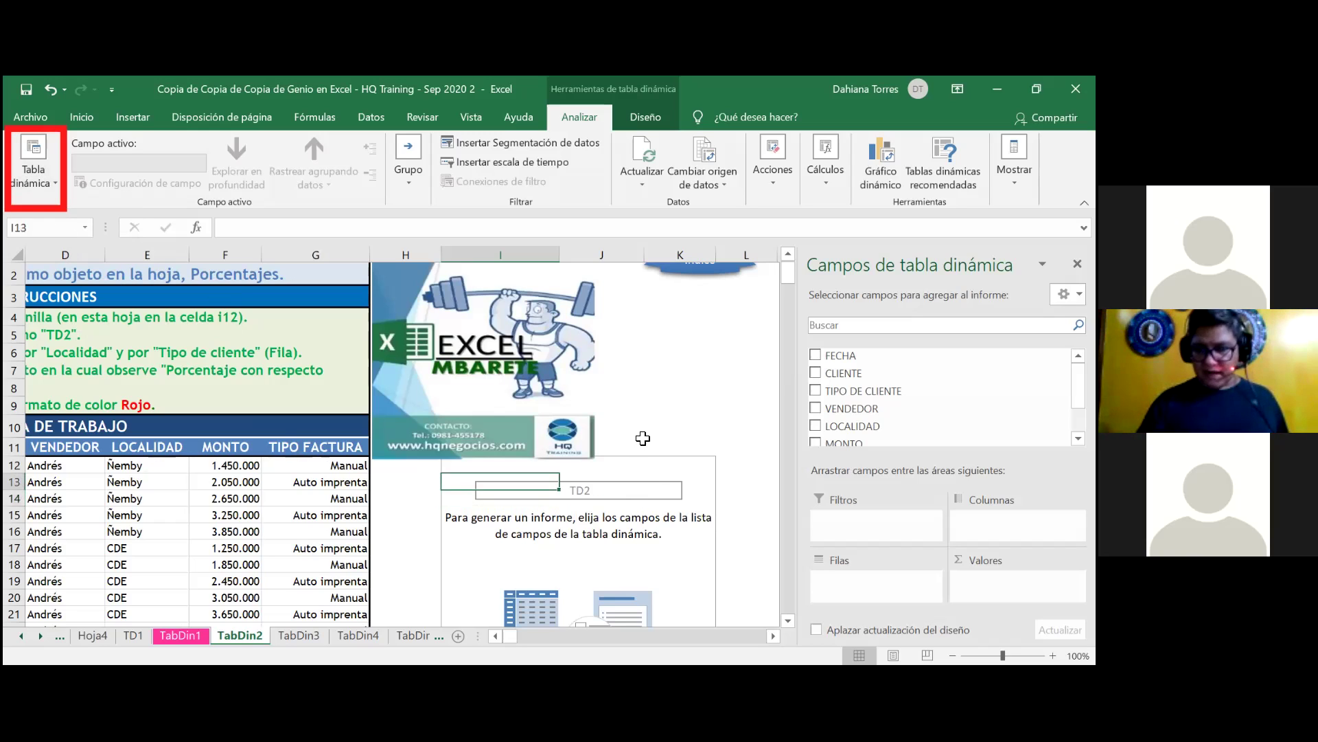
key(Right)
key(Right)
key(Up)
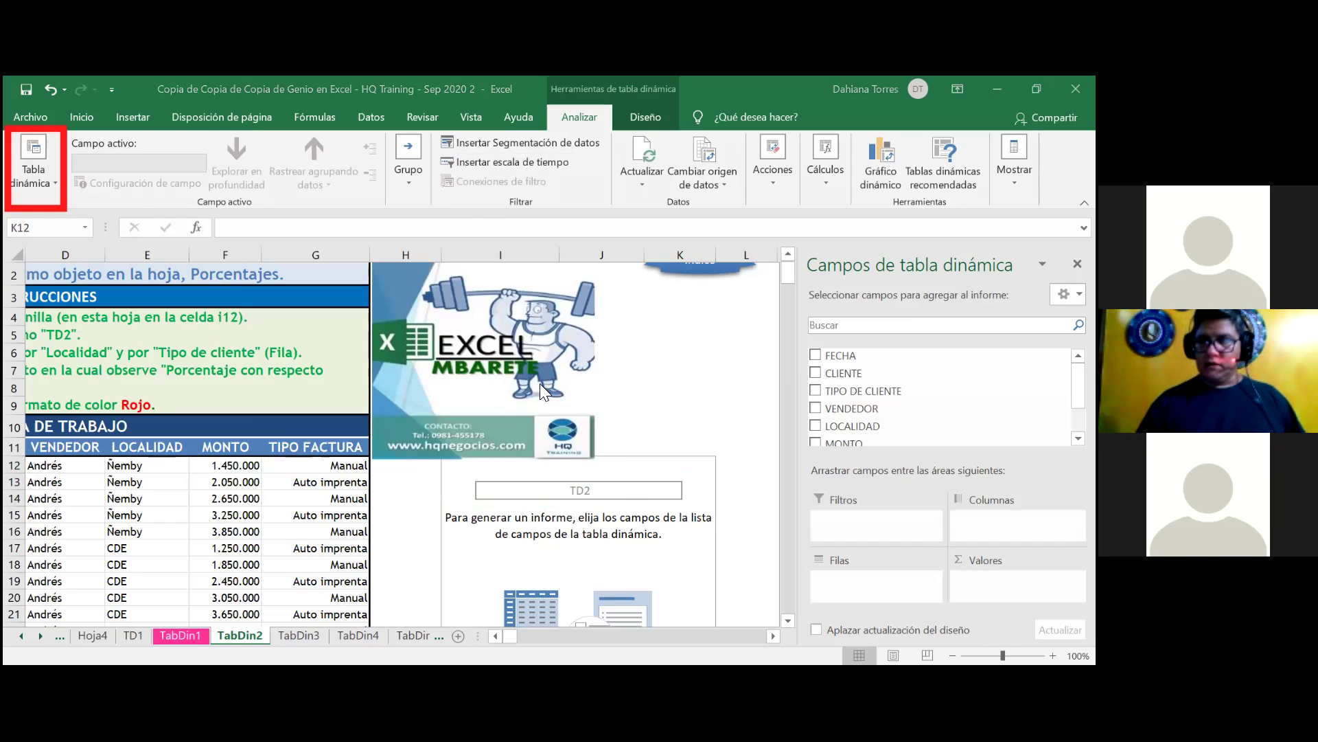
click(579, 492)
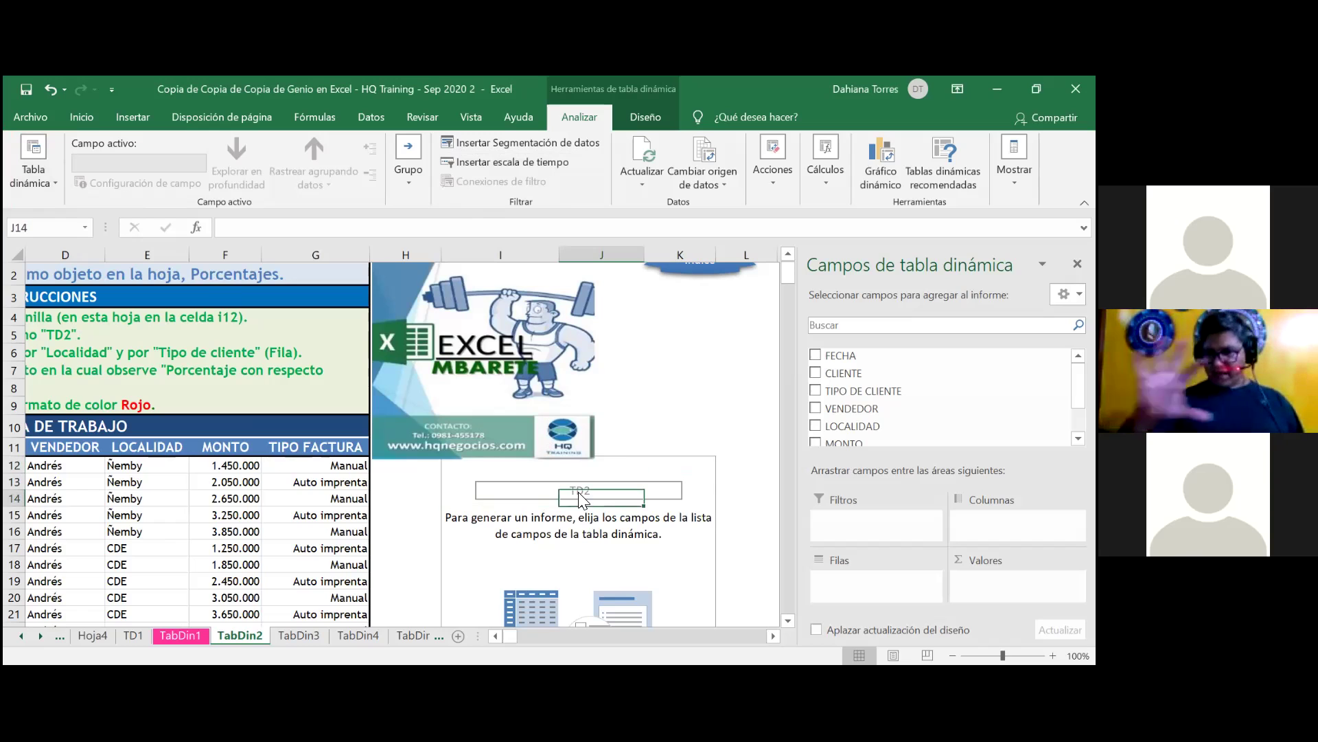
right_click(550, 478)
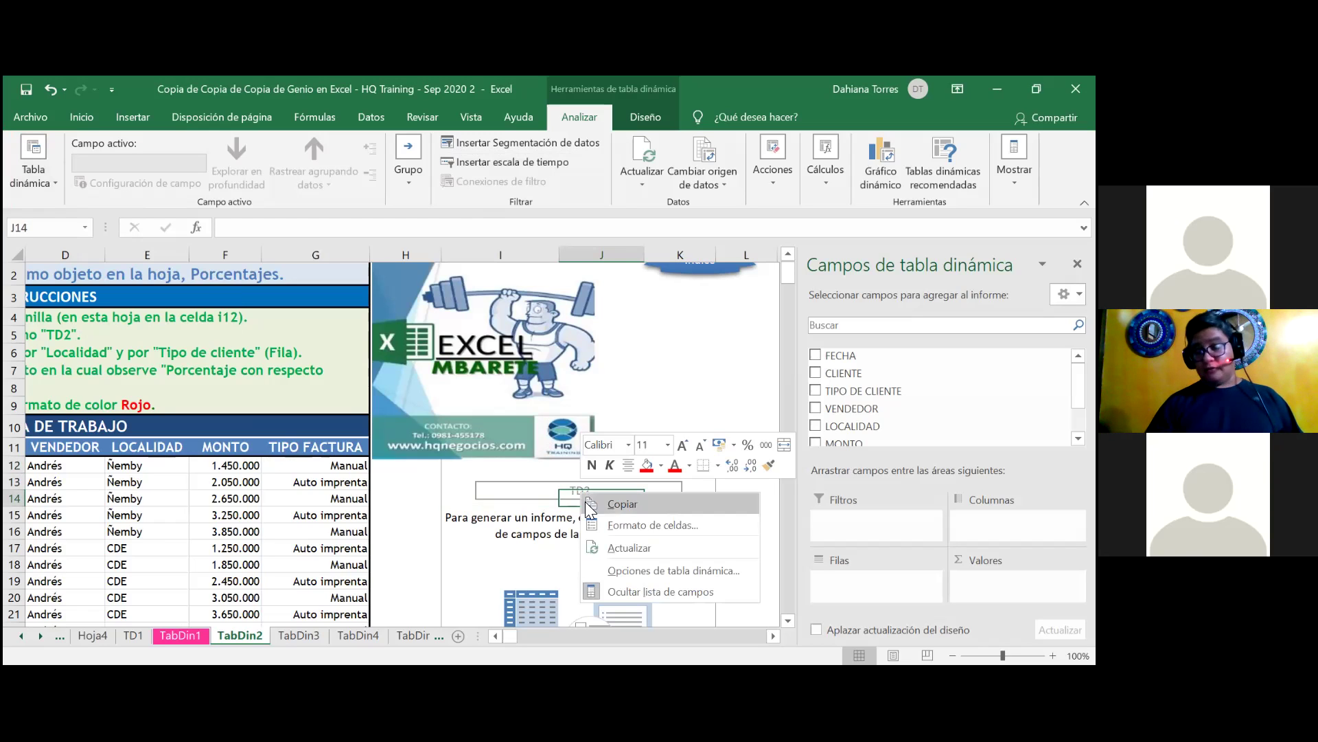
click(596, 574)
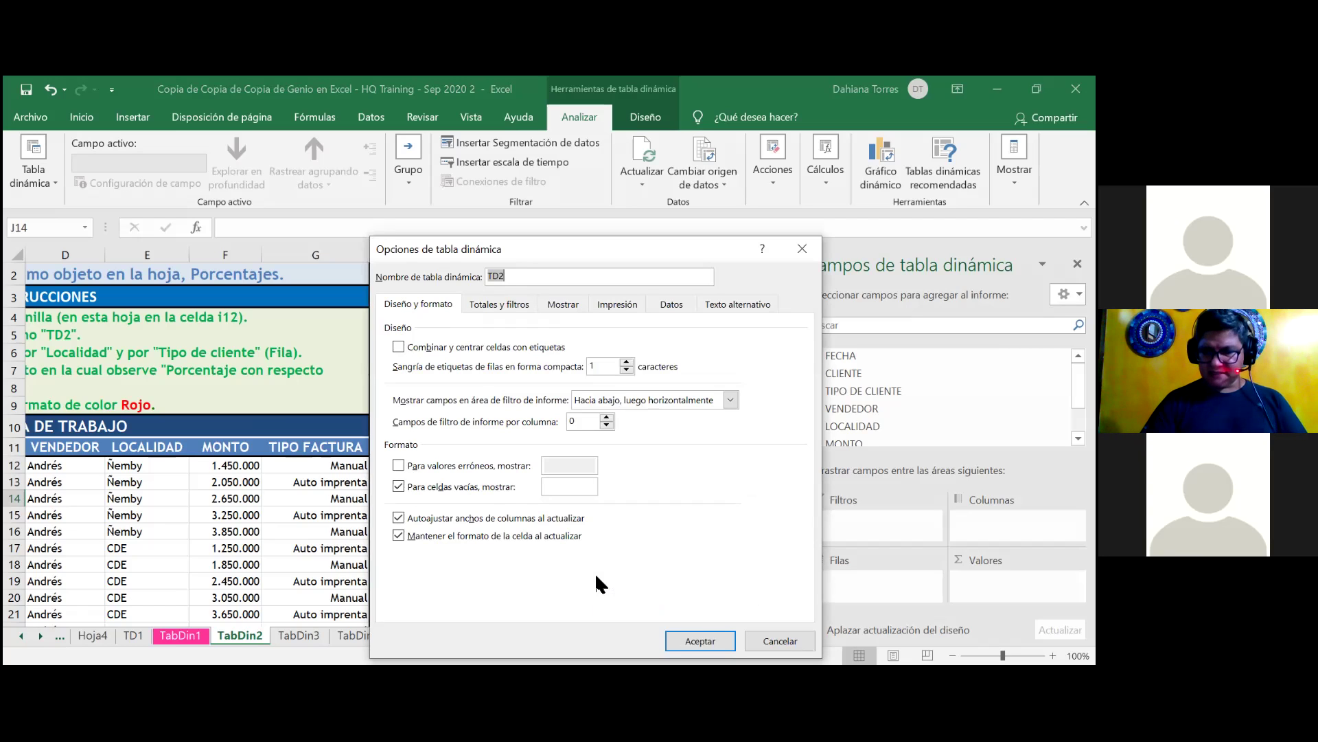
key(Return)
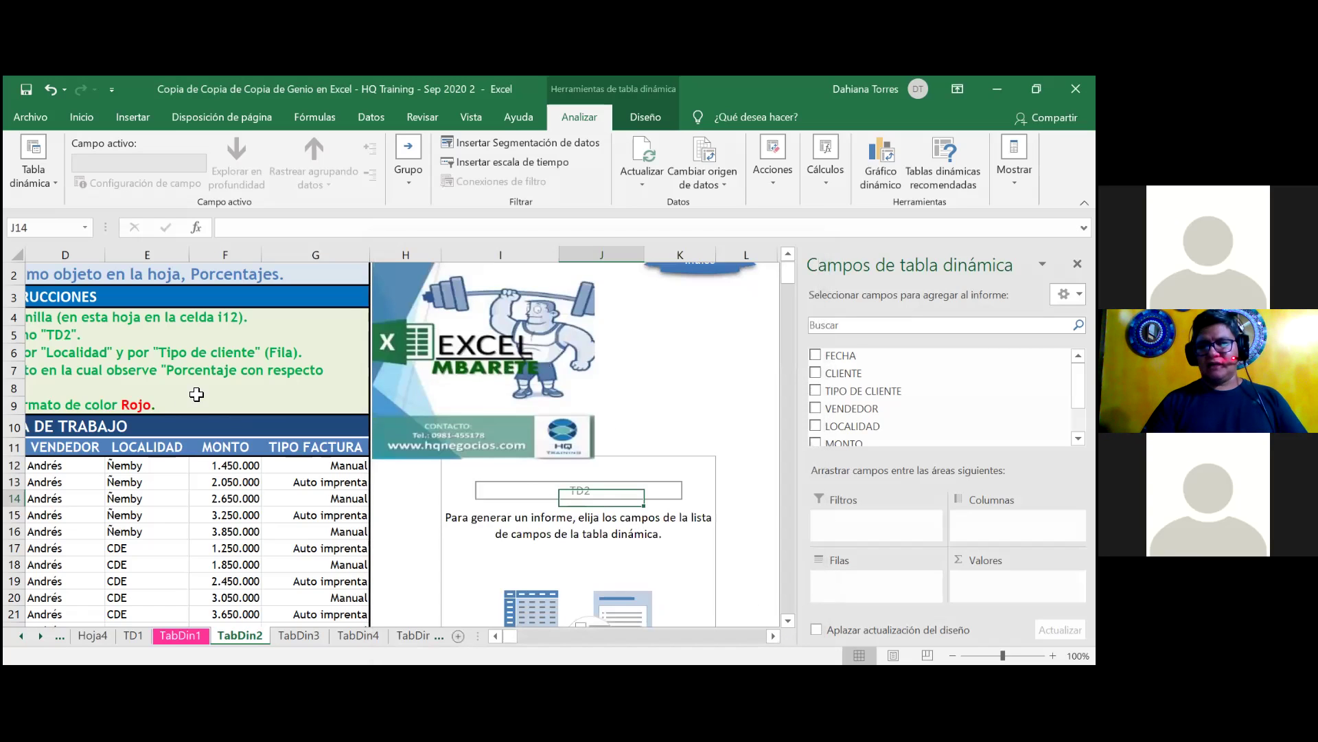
Reread the TabDin2 exercise instructions above the worksheet data for the required fields, percentages and formatting.
scroll(196, 395, up, 1)
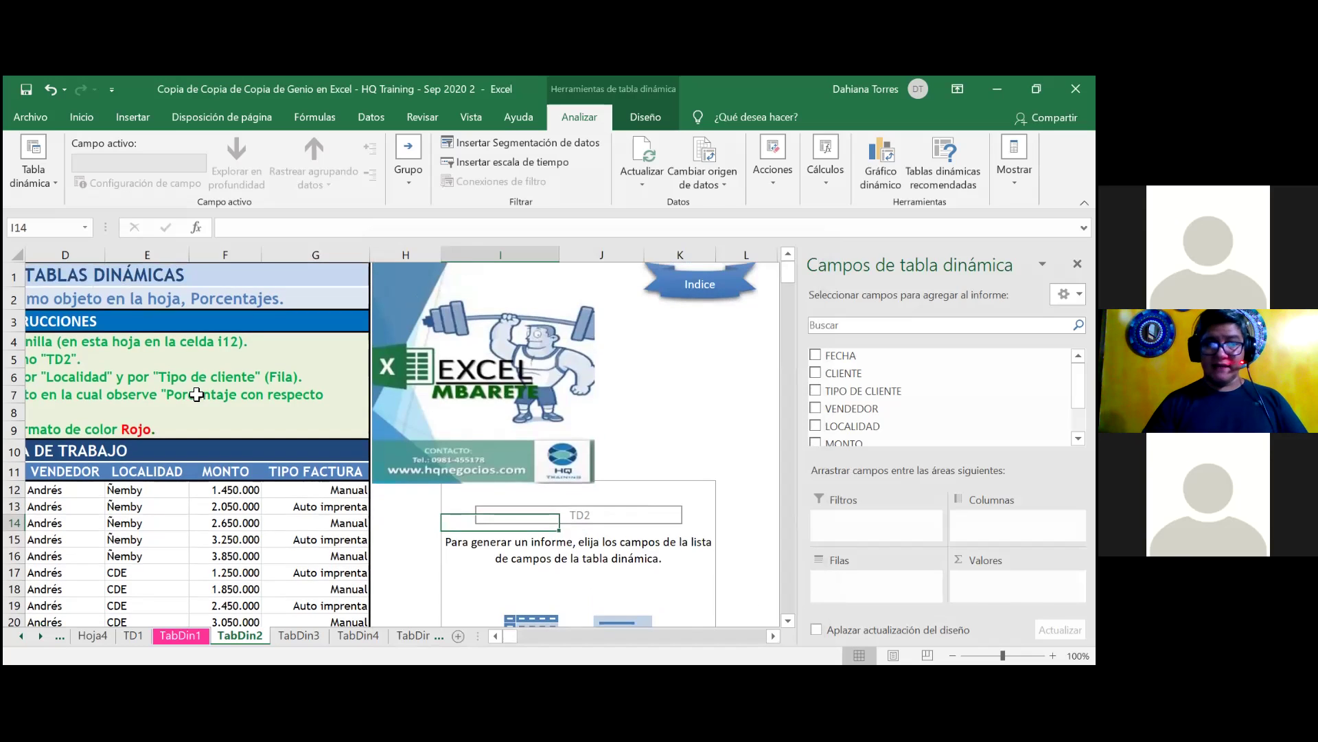
key(Left)
key(Left)
key(Left)
key(Left)
key(Left)
key(Left)
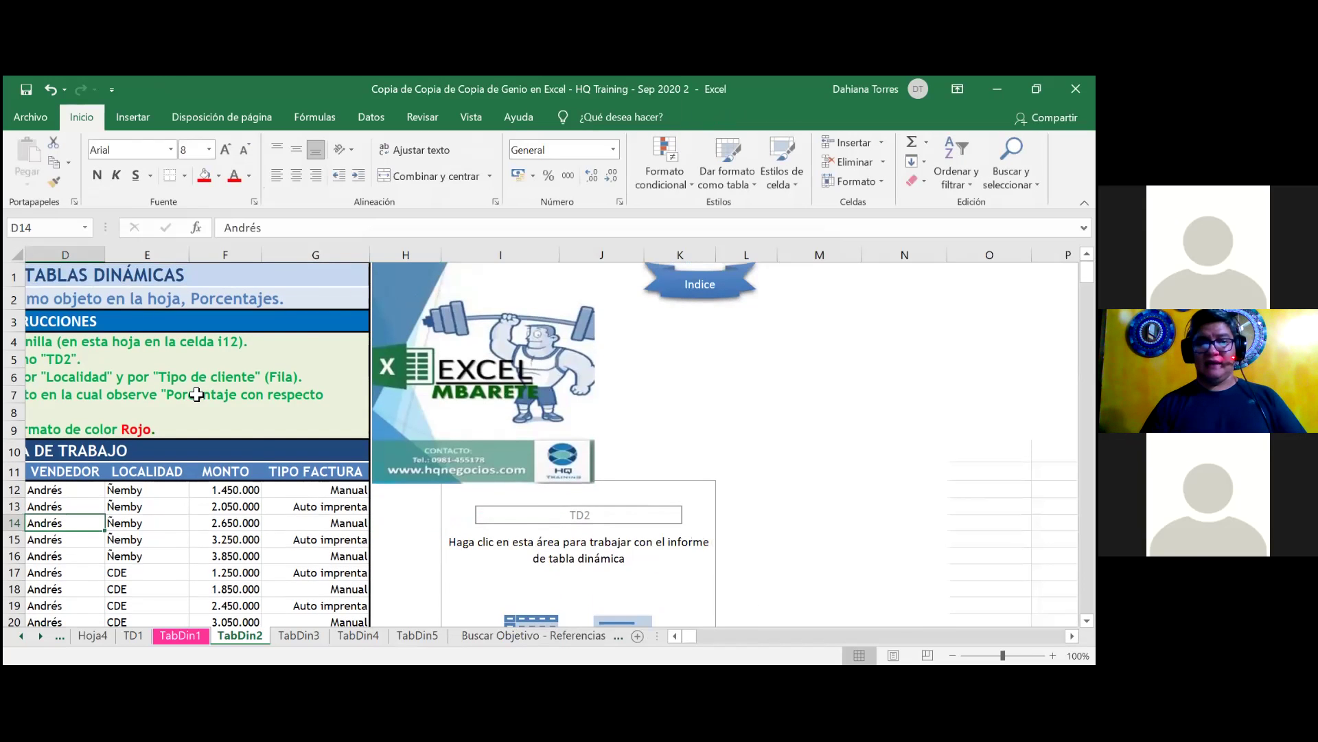
key(Left)
key(Left)
key(Left)
key(Up)
key(Up)
key(Up)
key(Up)
key(Up)
key(Up)
key(Up)
key(Up)
key(Up)
key(Down)
key(Right)
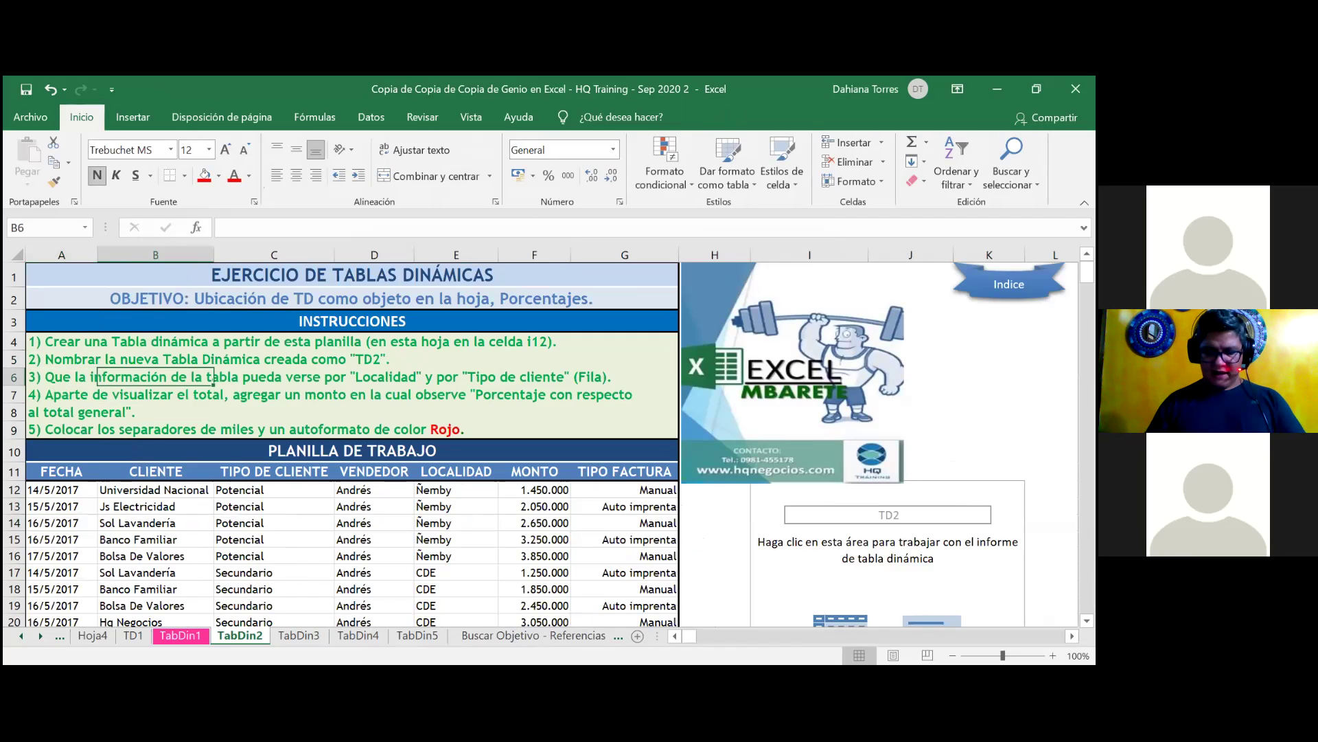
Add TIPO DE CLIENTE and LOCALIDAD to the rows of pivot table TD2, with LOCALIDAD as the outer level.
scroll(550, 439, right, 1)
click(913, 603)
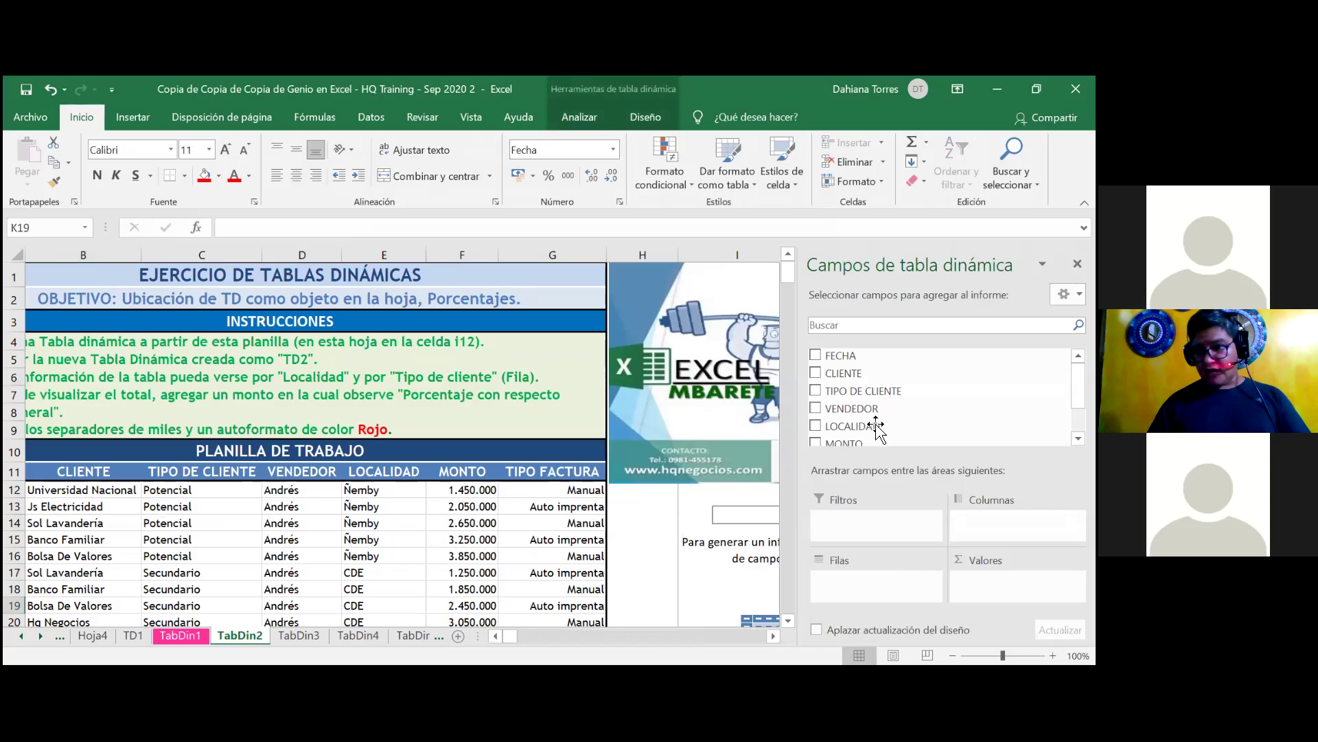
click(815, 391)
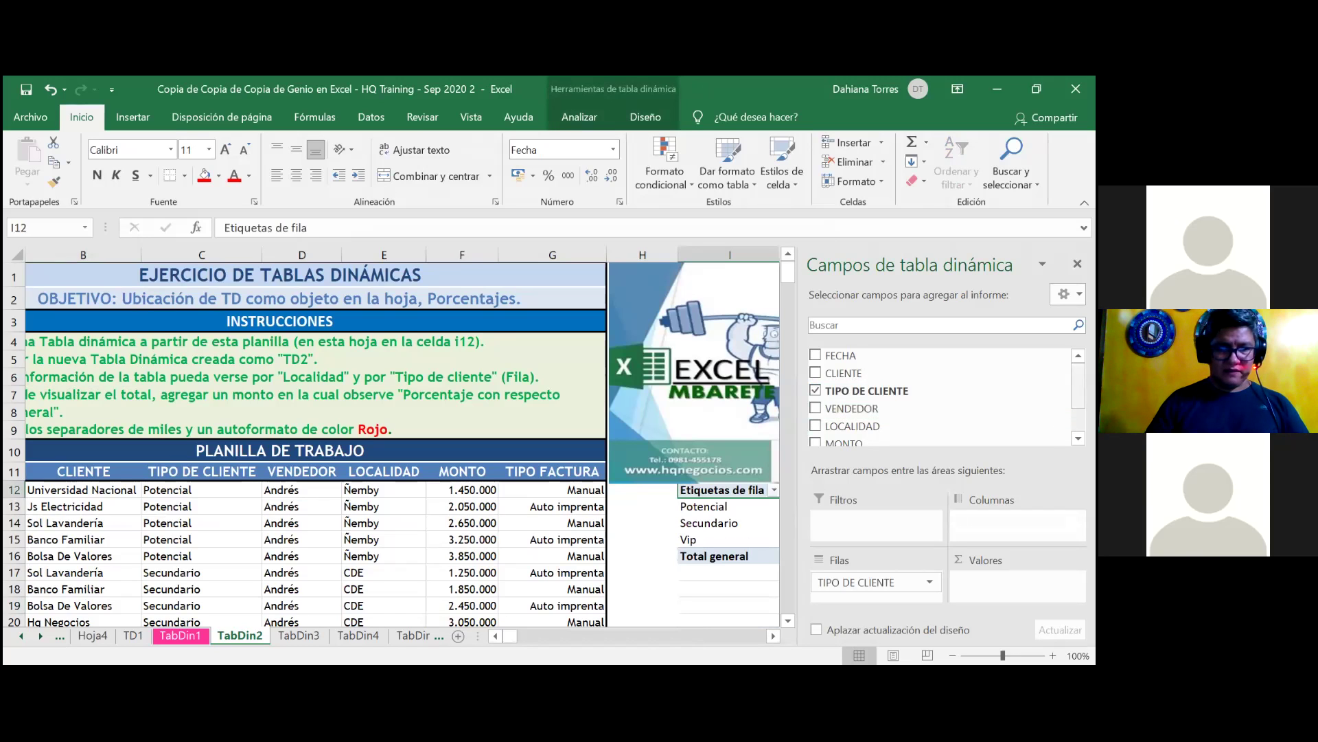
scroll(941, 405, down, 2)
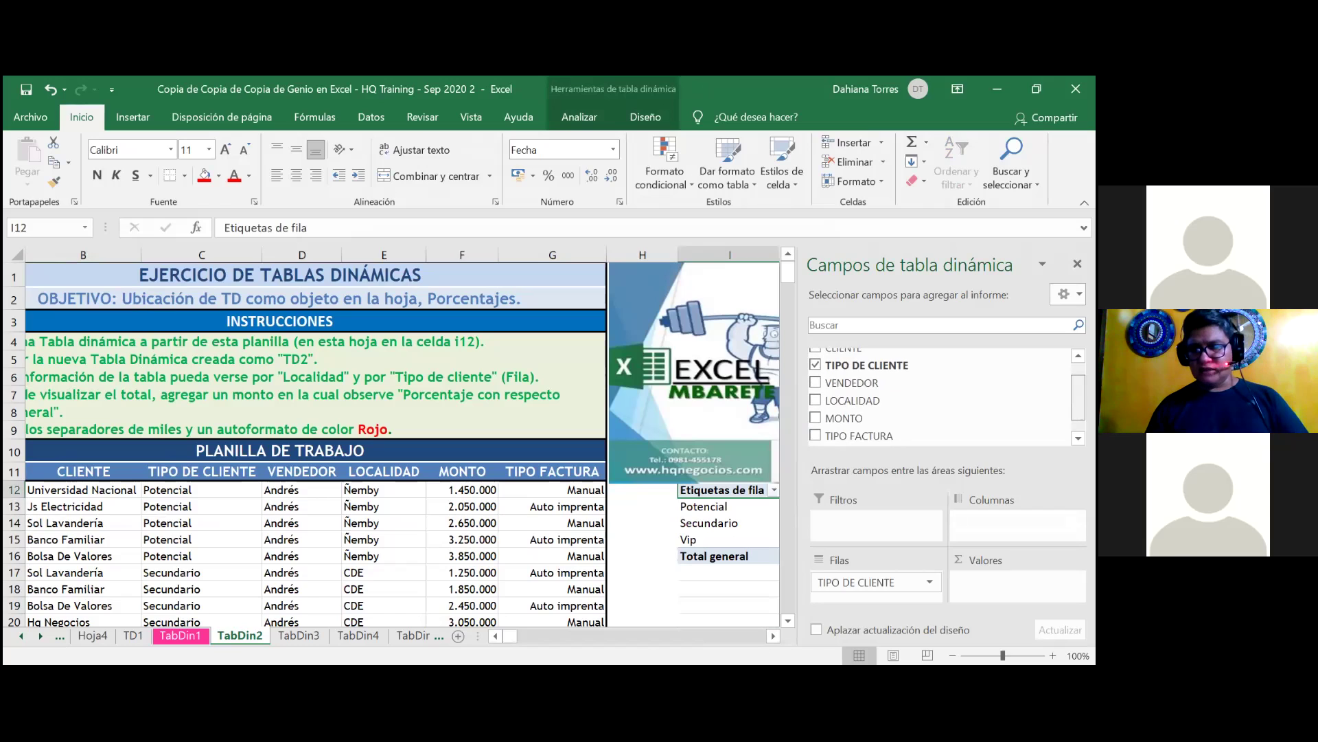
click(816, 399)
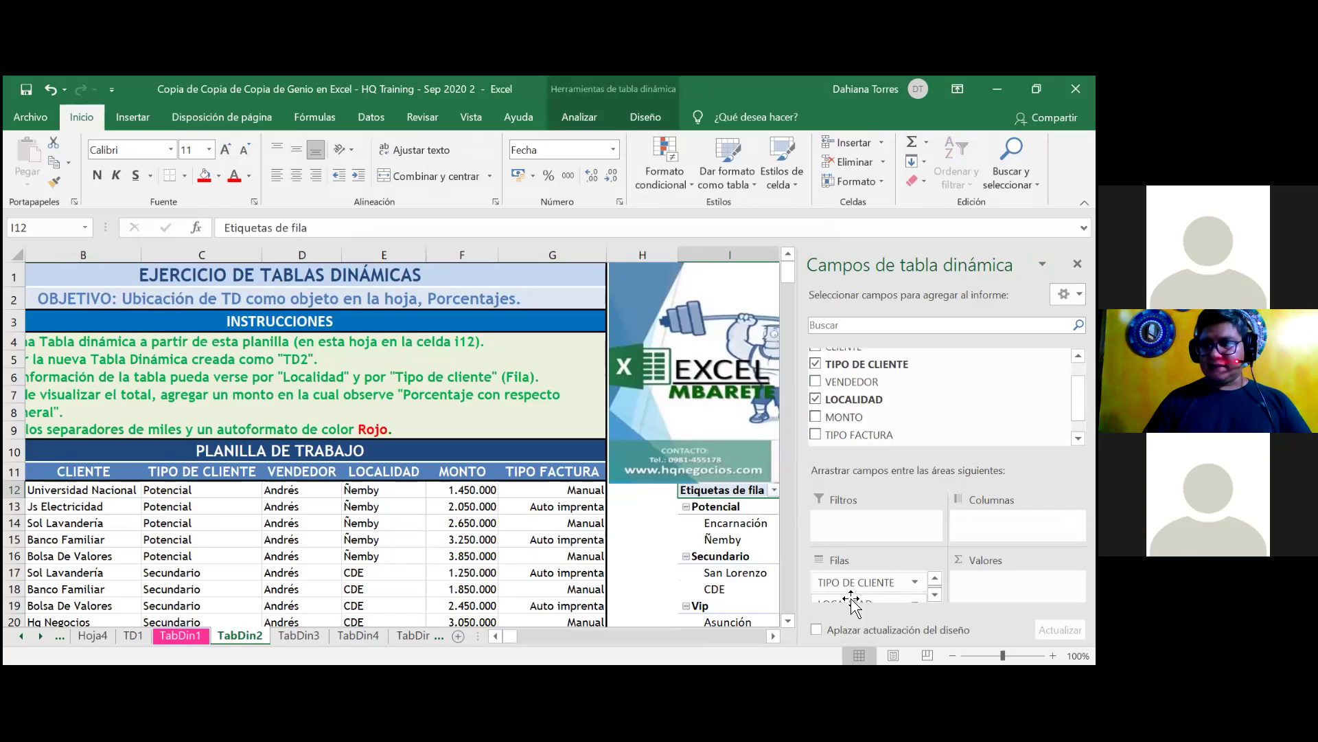
drag(853, 599, 852, 585)
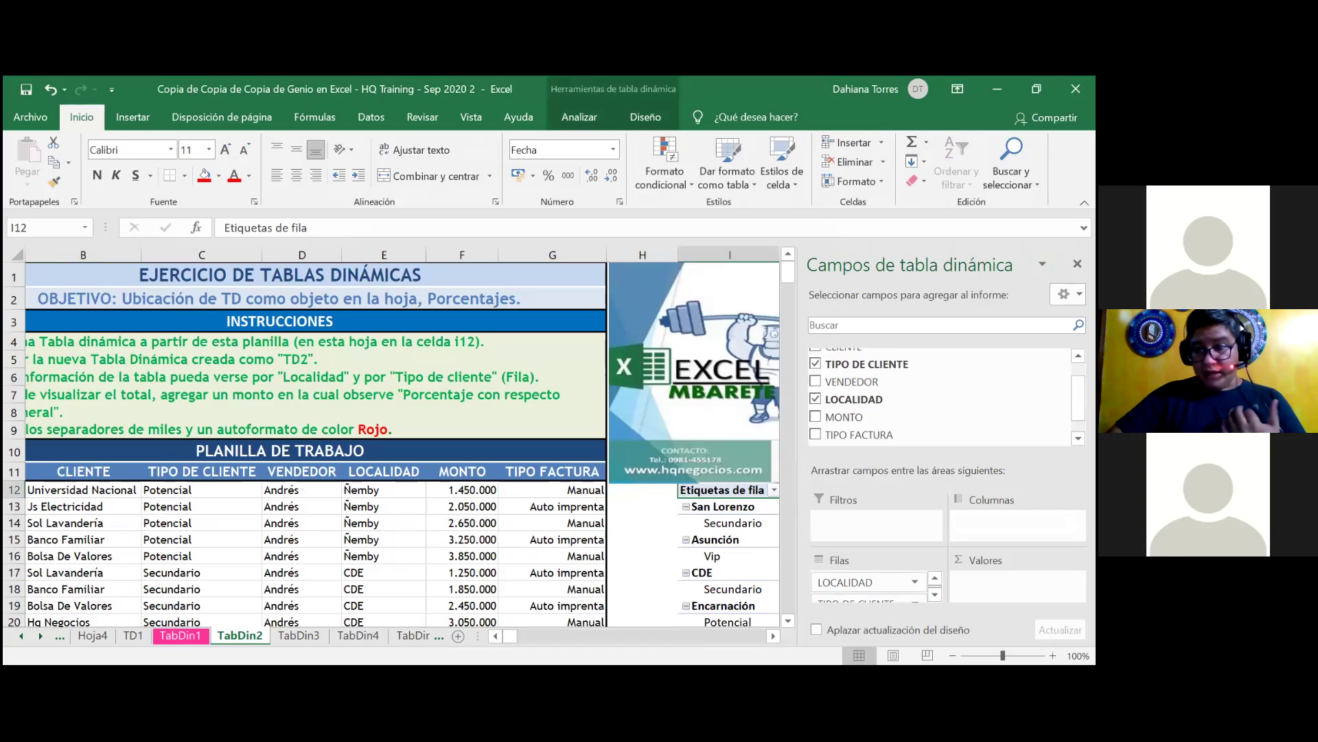
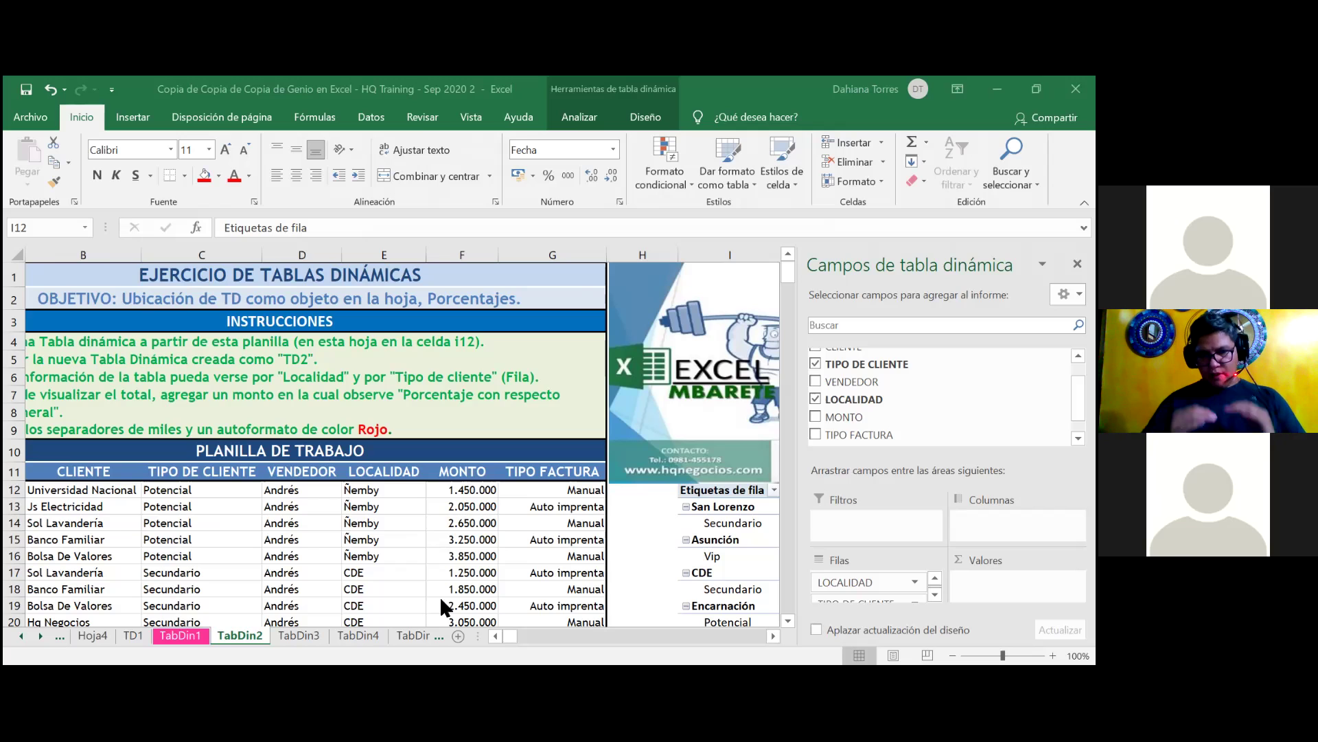
Add MONTO to the values of pivot table TD2 as a sum.
click(769, 632)
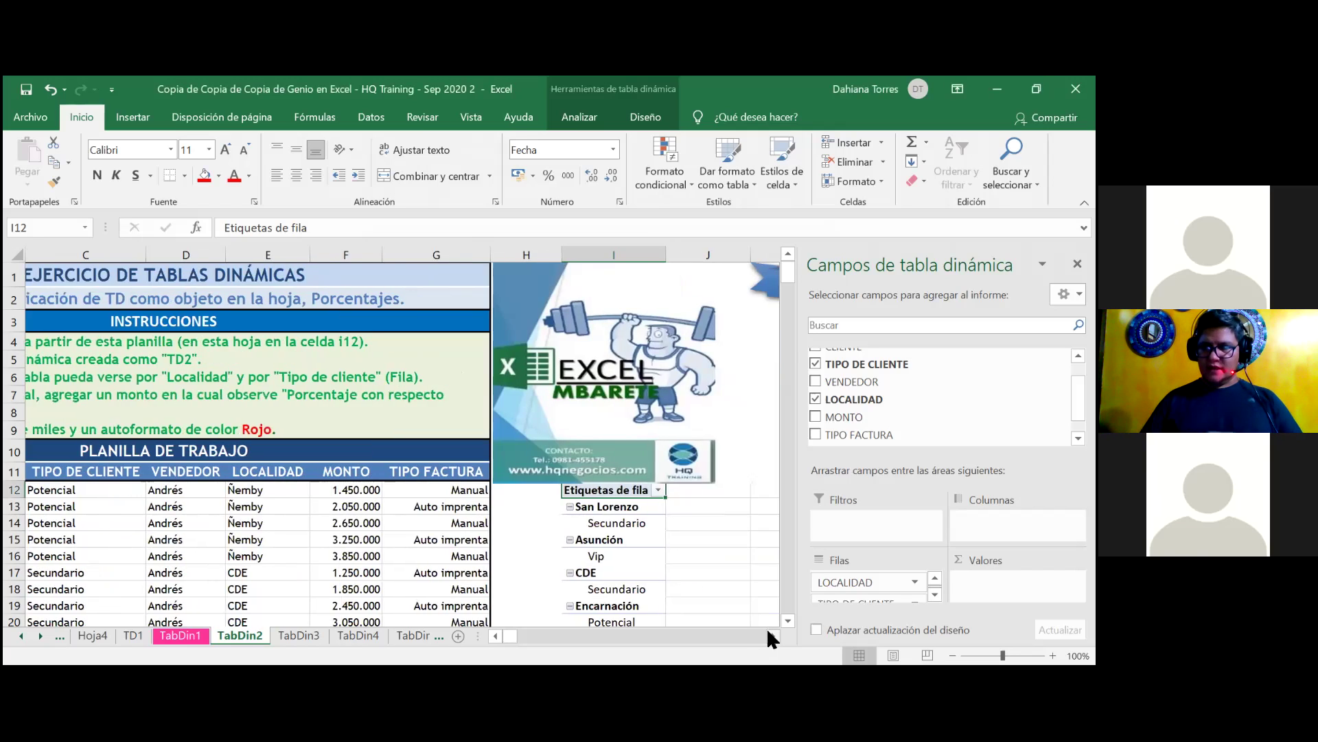
click(770, 632)
click(770, 632)
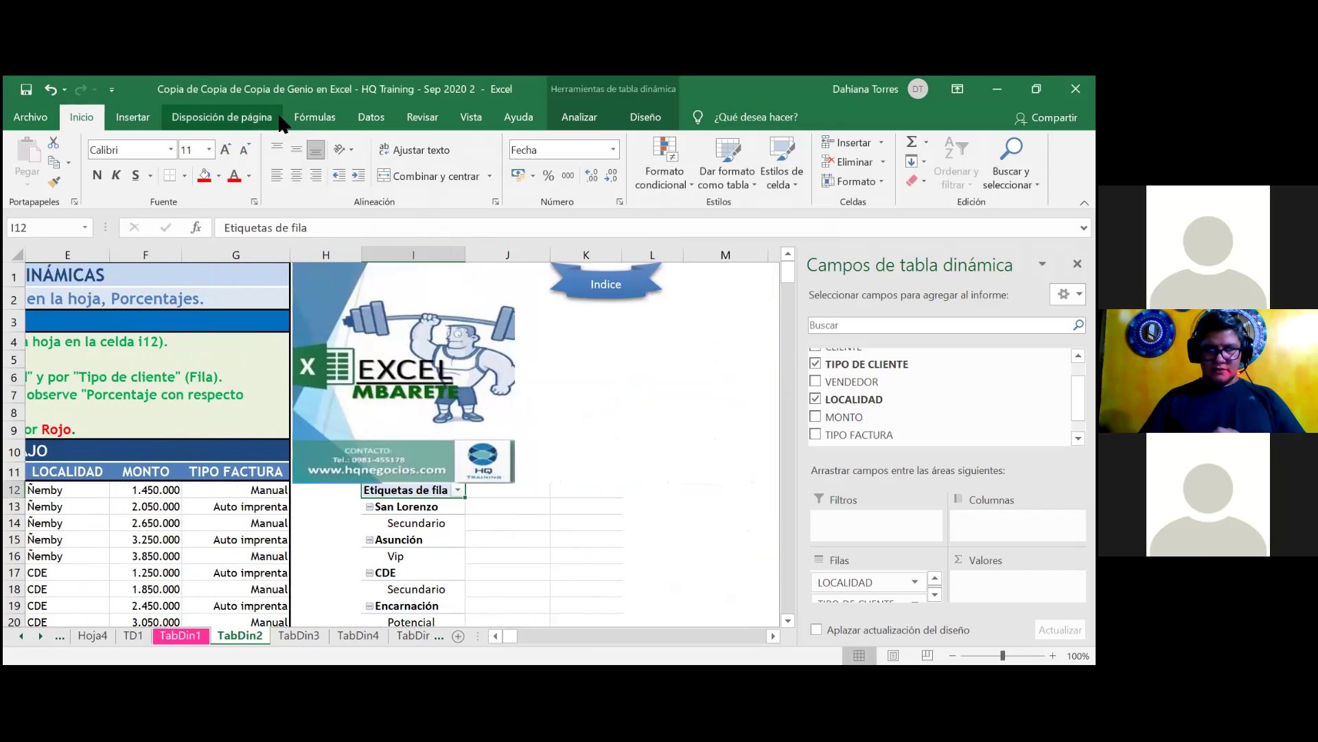
drag(784, 279, 784, 277)
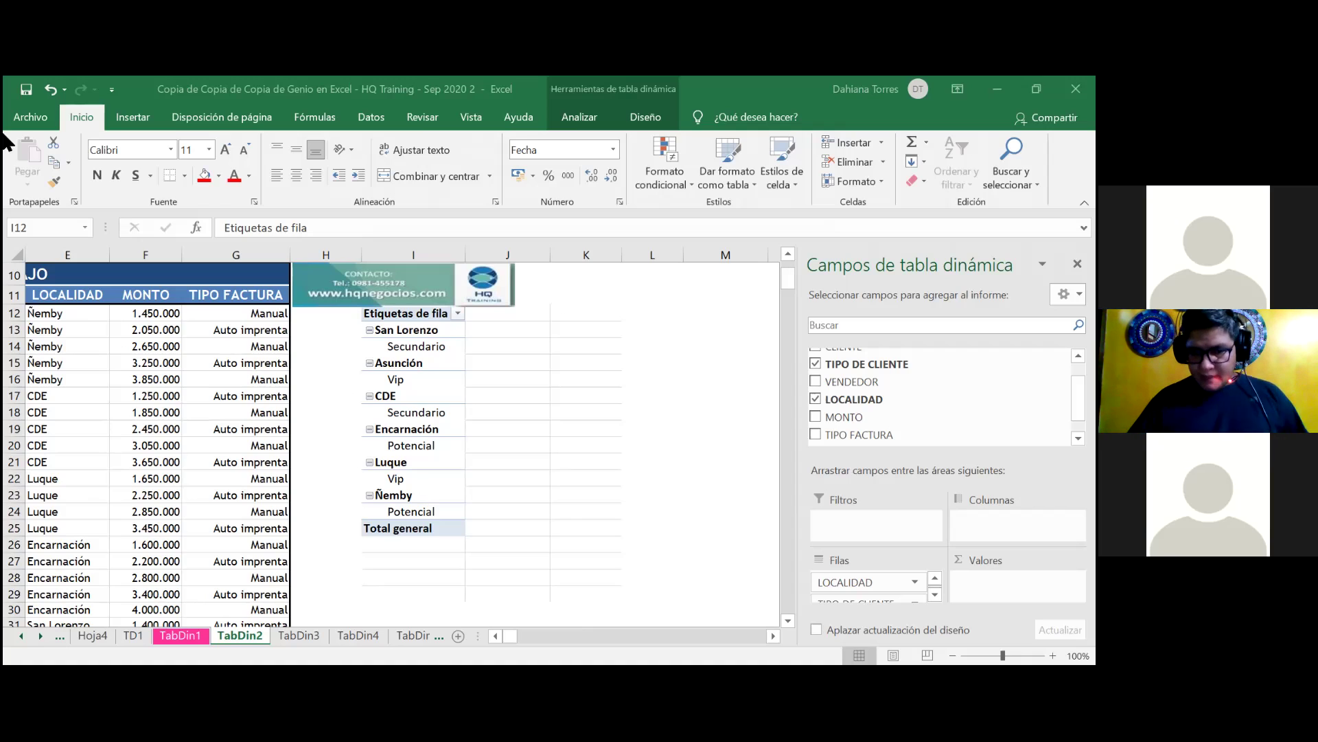
click(815, 417)
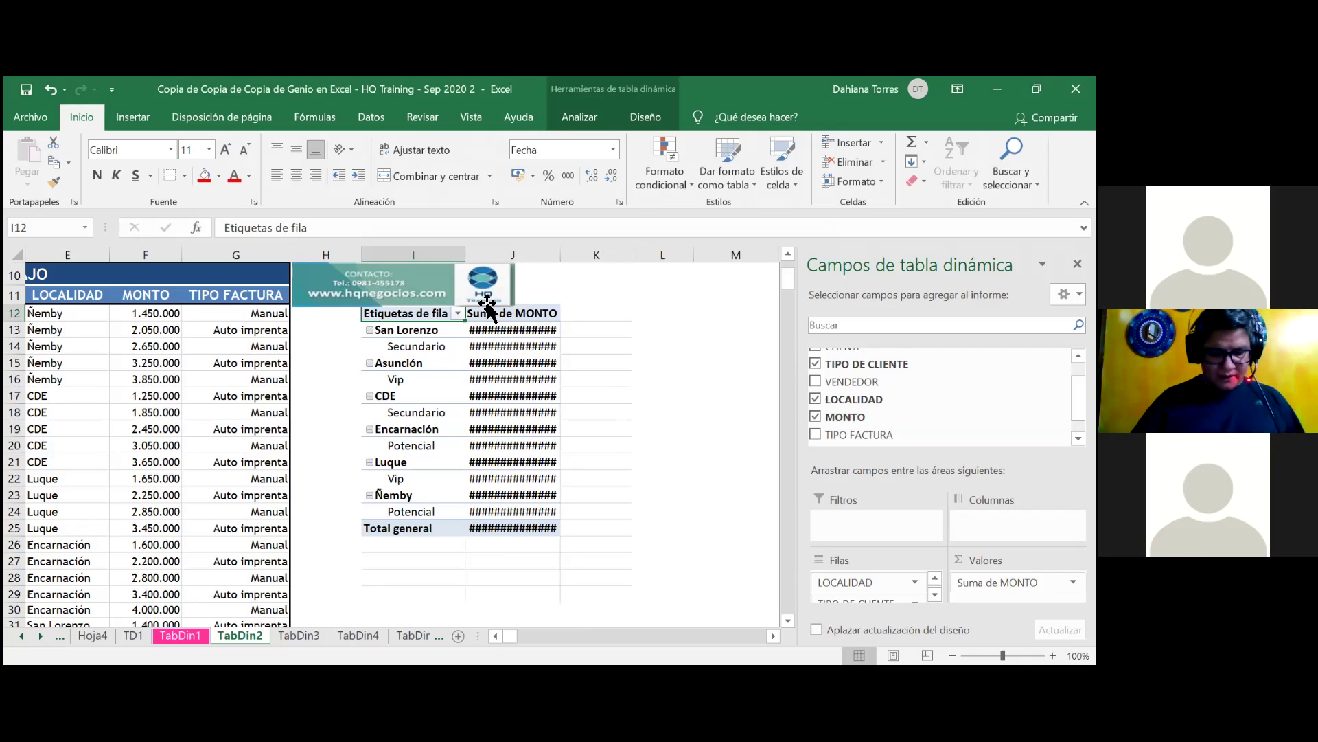
Format the Suma de MONTO values as numbers with a thousands separator.
click(524, 317)
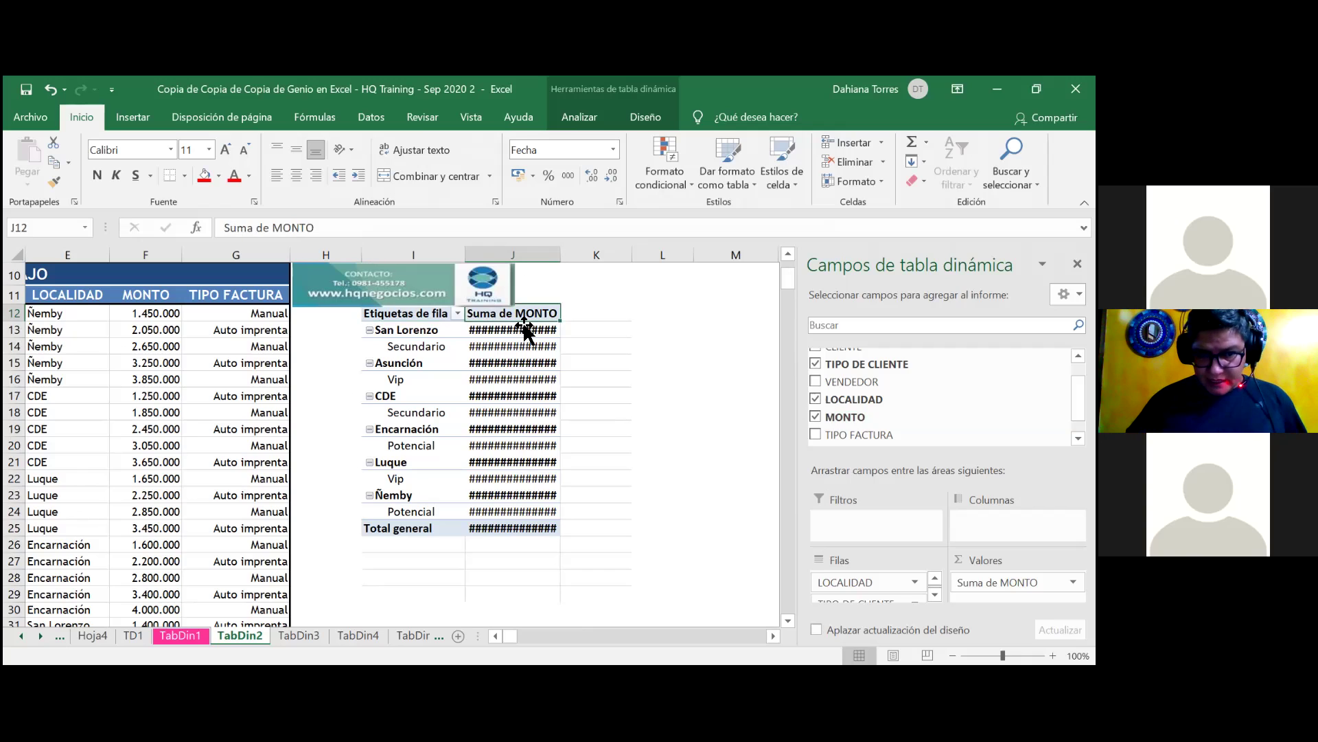
click(523, 322)
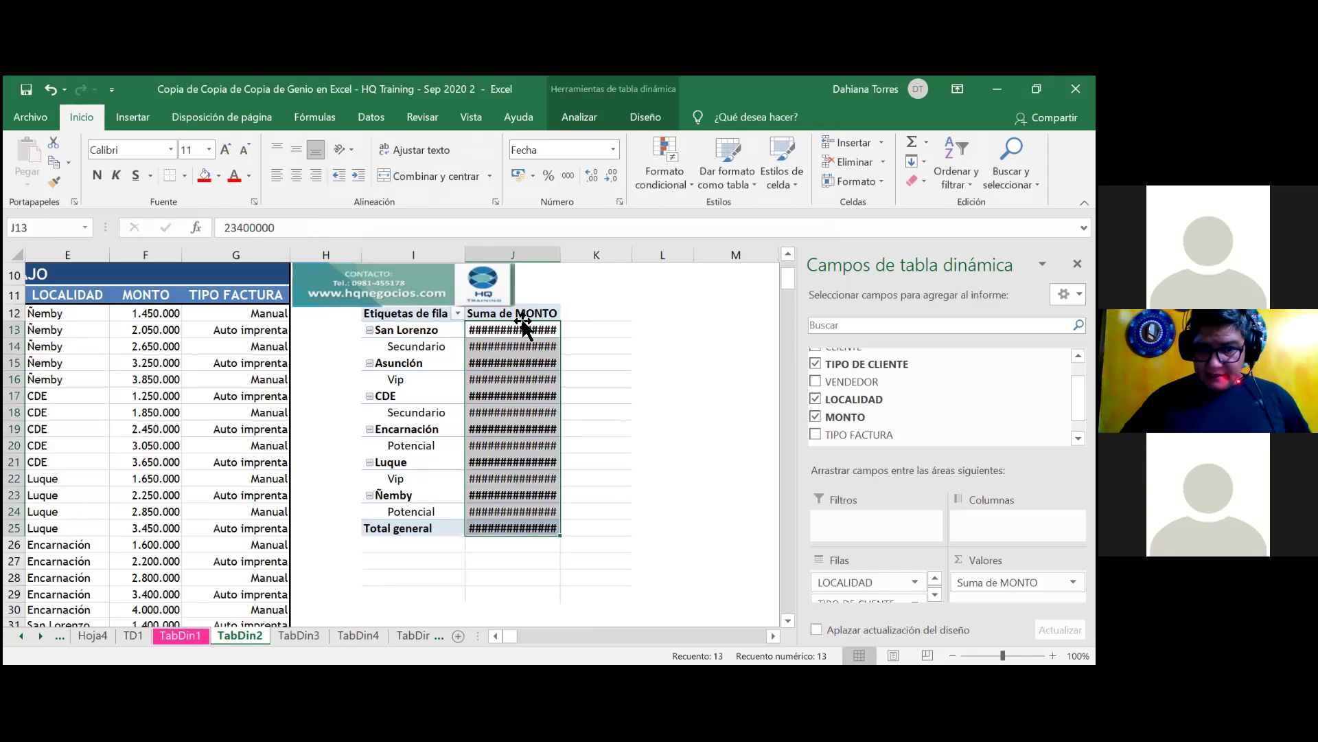
right_click(539, 384)
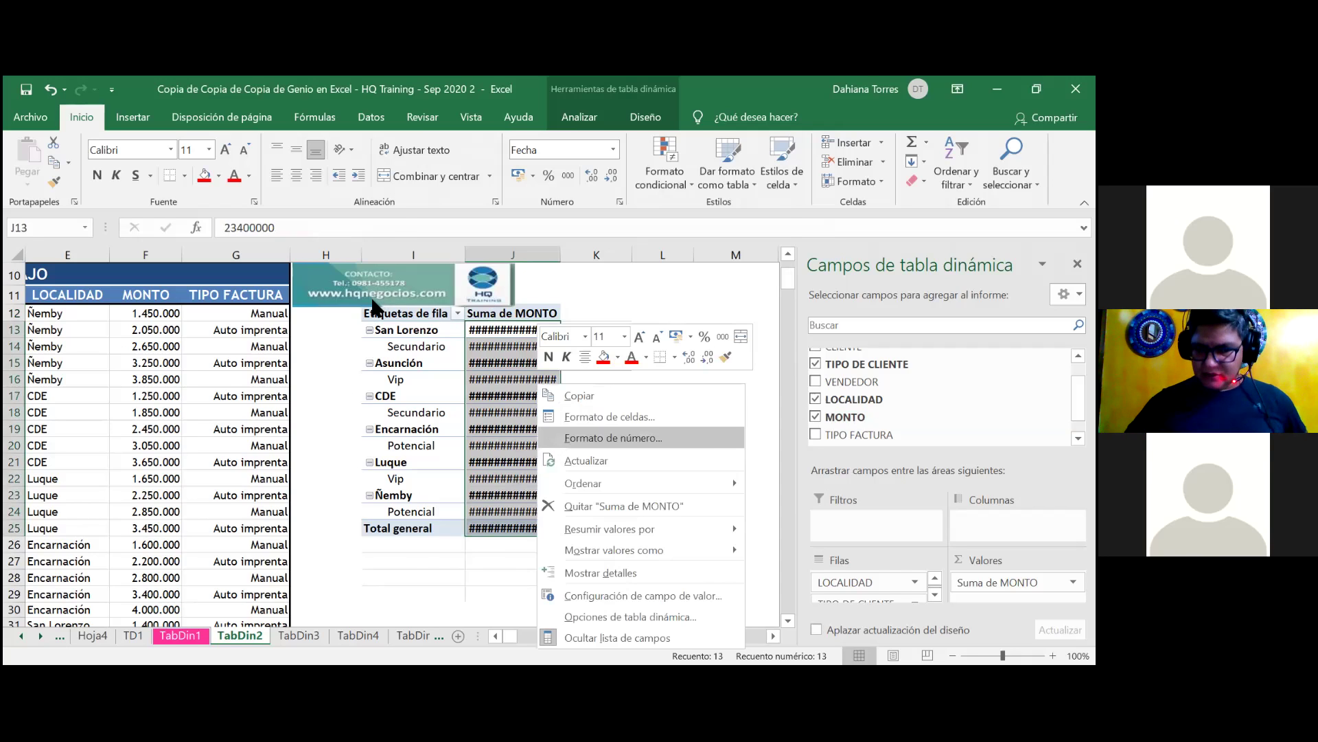
key(Return)
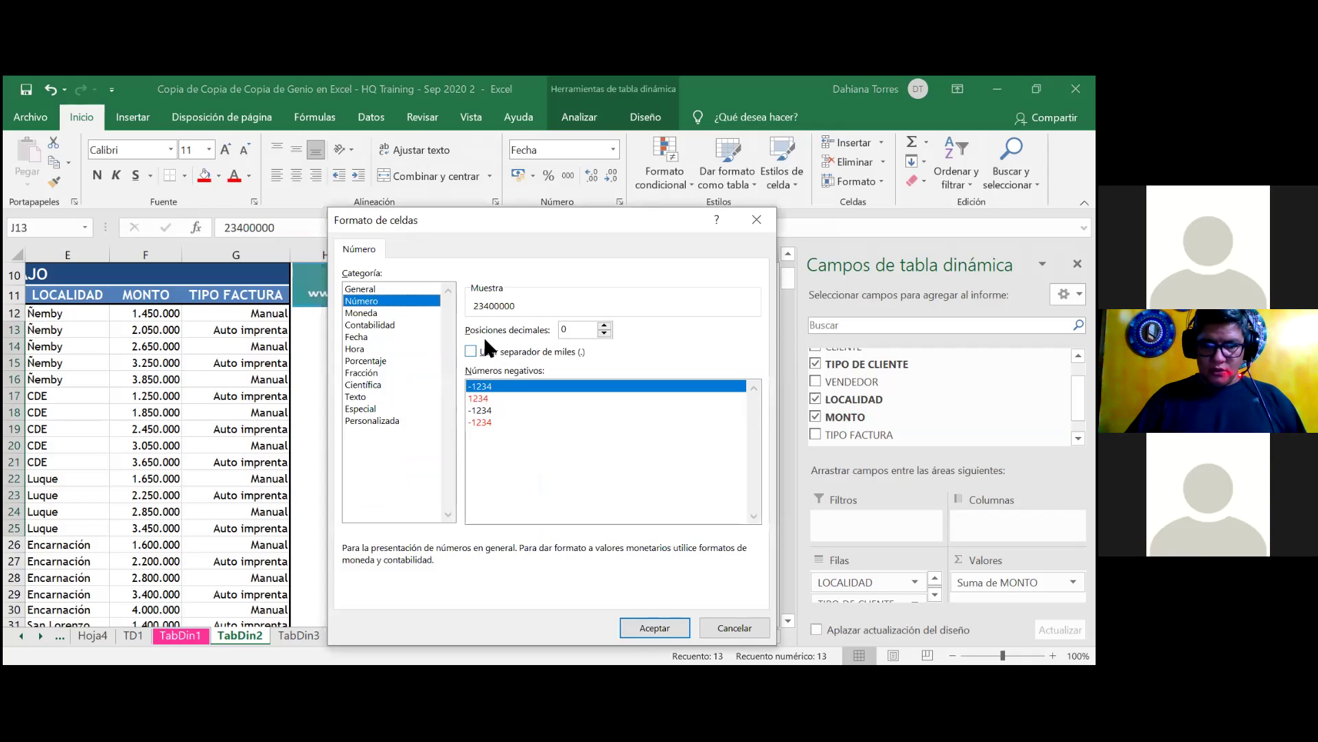
click(471, 351)
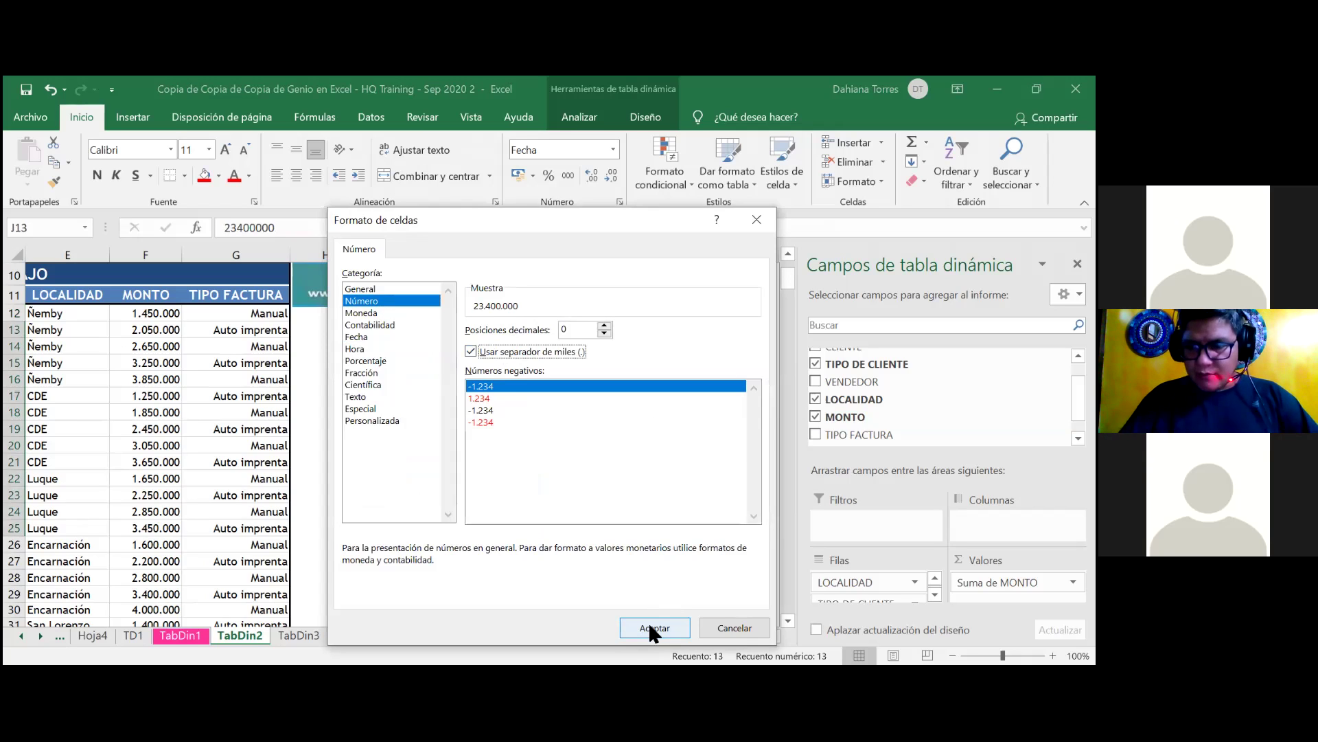
click(649, 625)
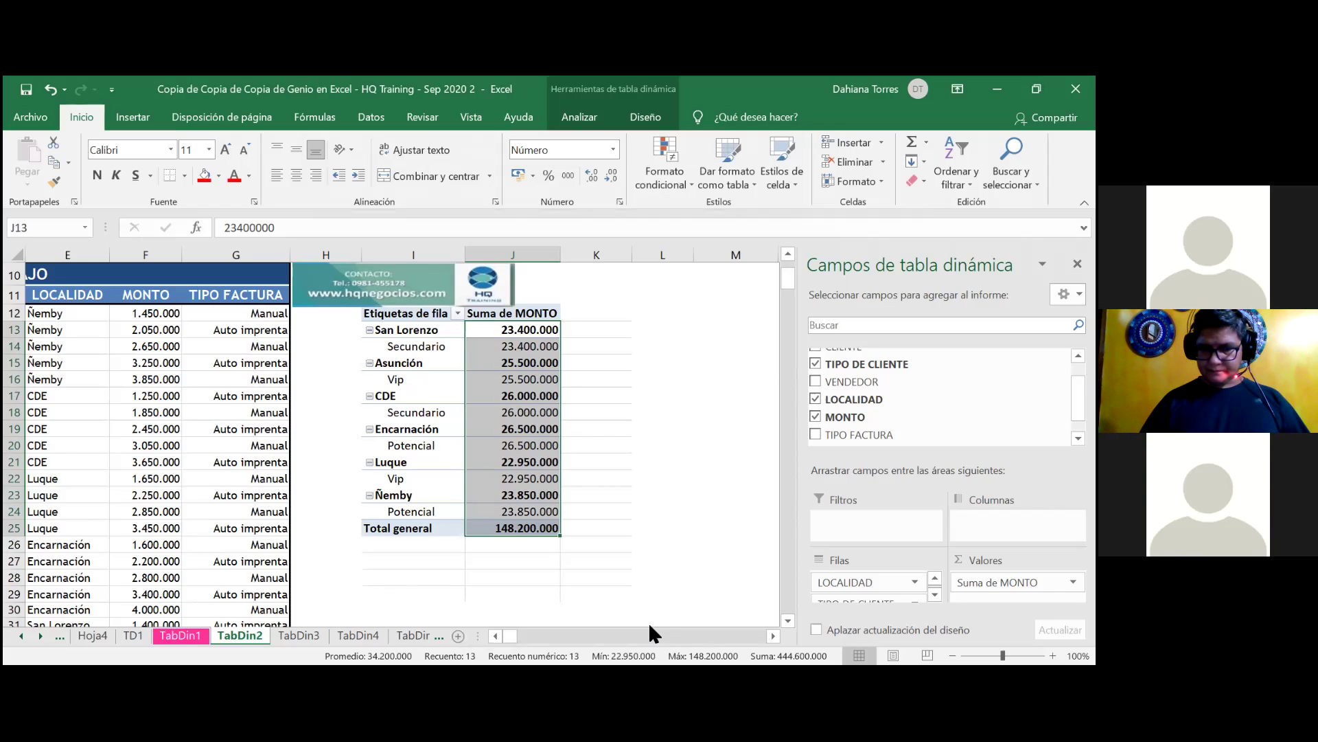
Add VENDEDOR to the pivot table rows below TIPO DE CLIENTE and select an amount in the Suma de MONTO column.
click(814, 379)
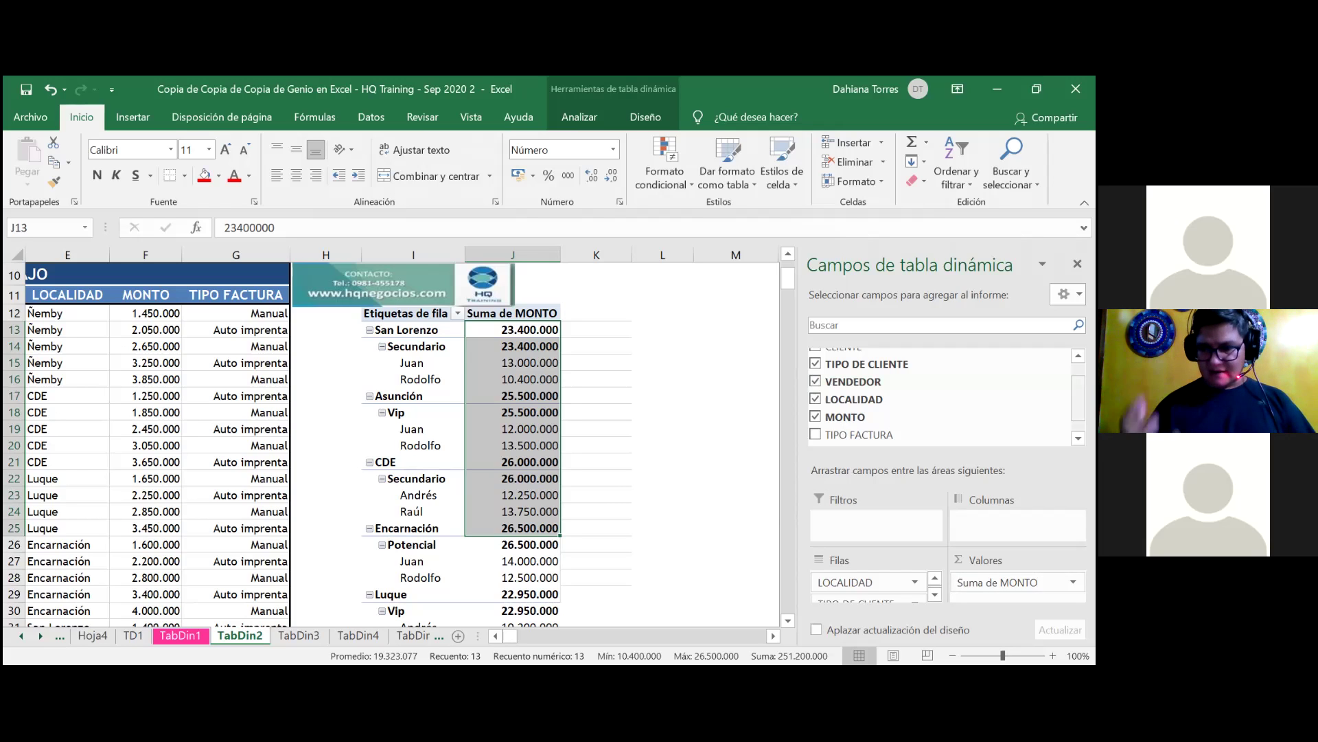
scroll(869, 588, down, 1)
scroll(868, 587, down, 1)
scroll(868, 587, down, 1)
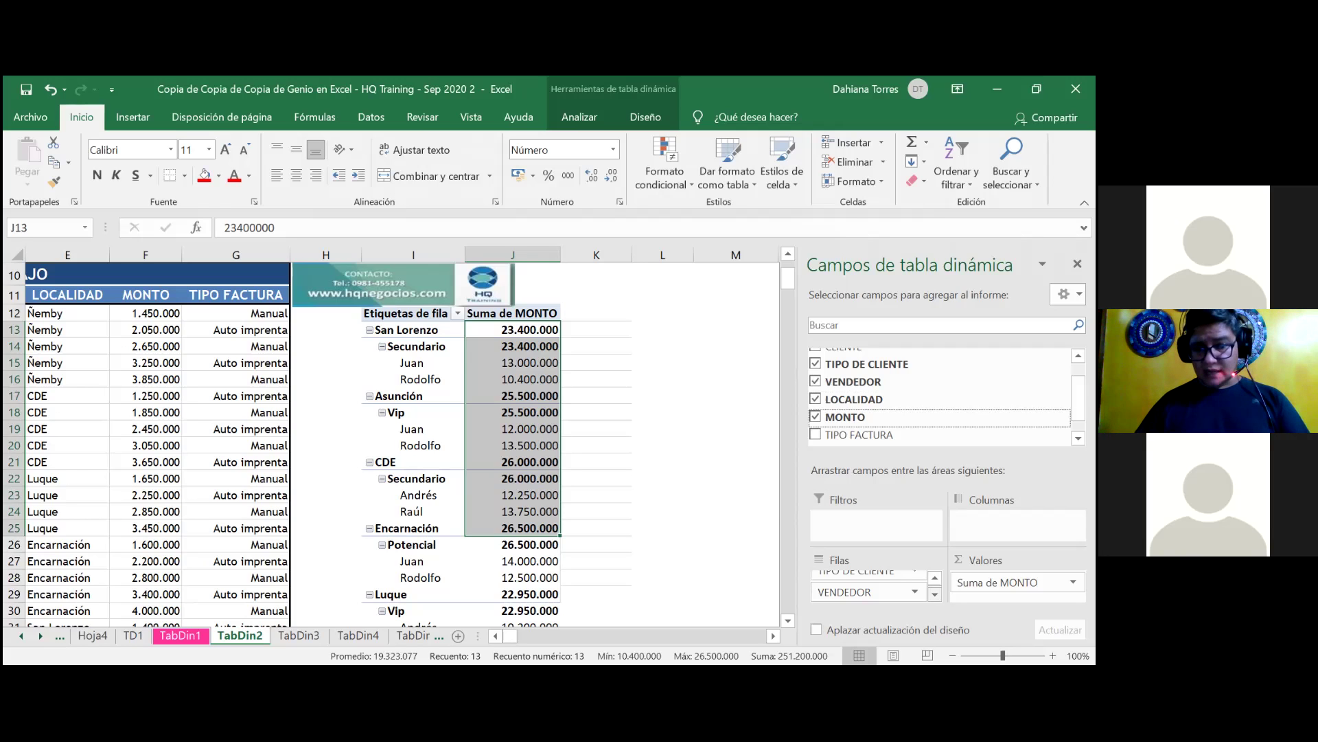
click(542, 382)
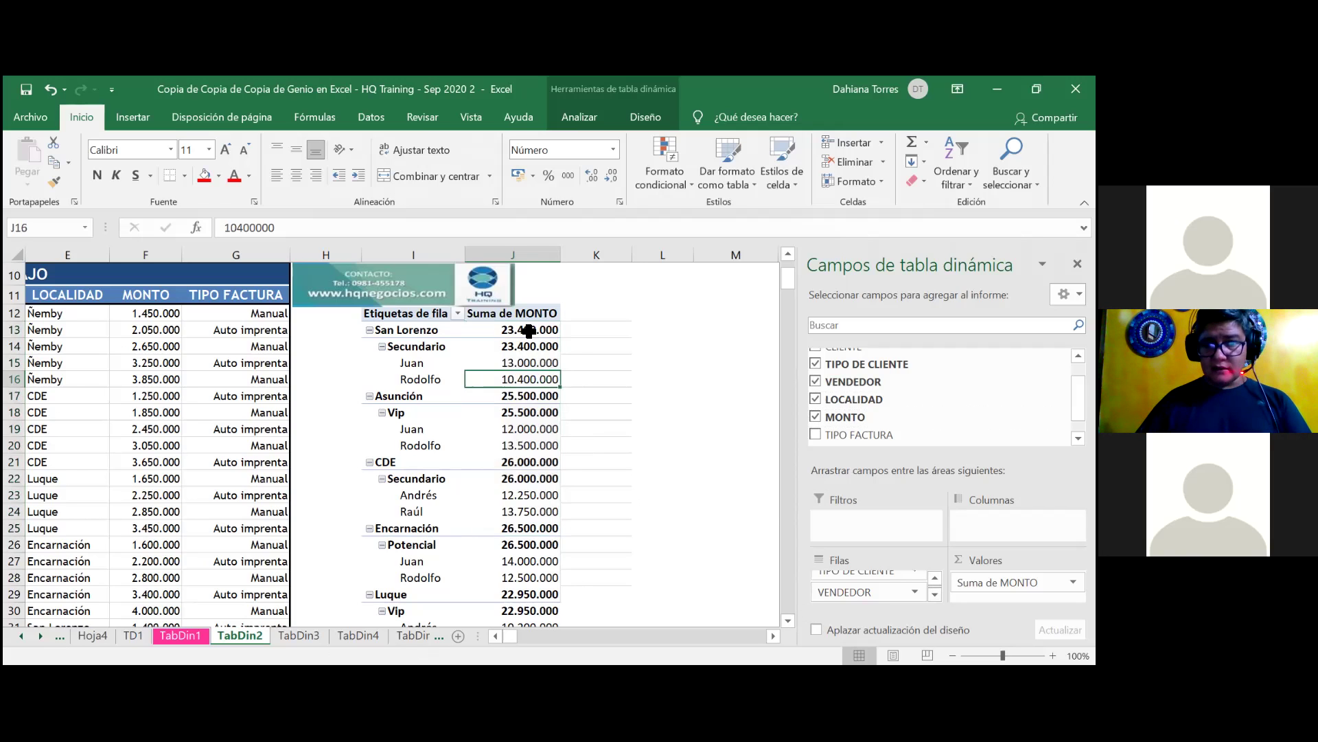
Select the Suma de MONTO column from the amount above the grand total up to its header to check the sum.
click(529, 331)
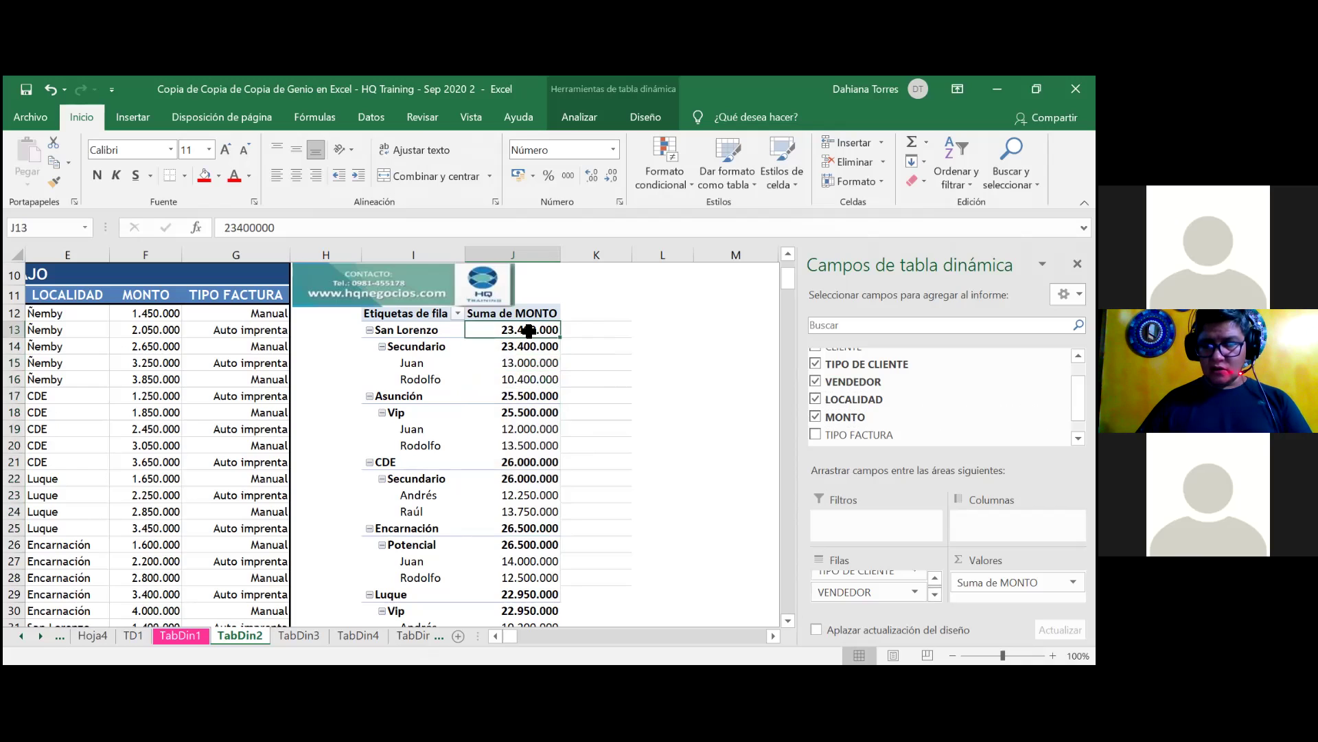
key(ctrl+Down)
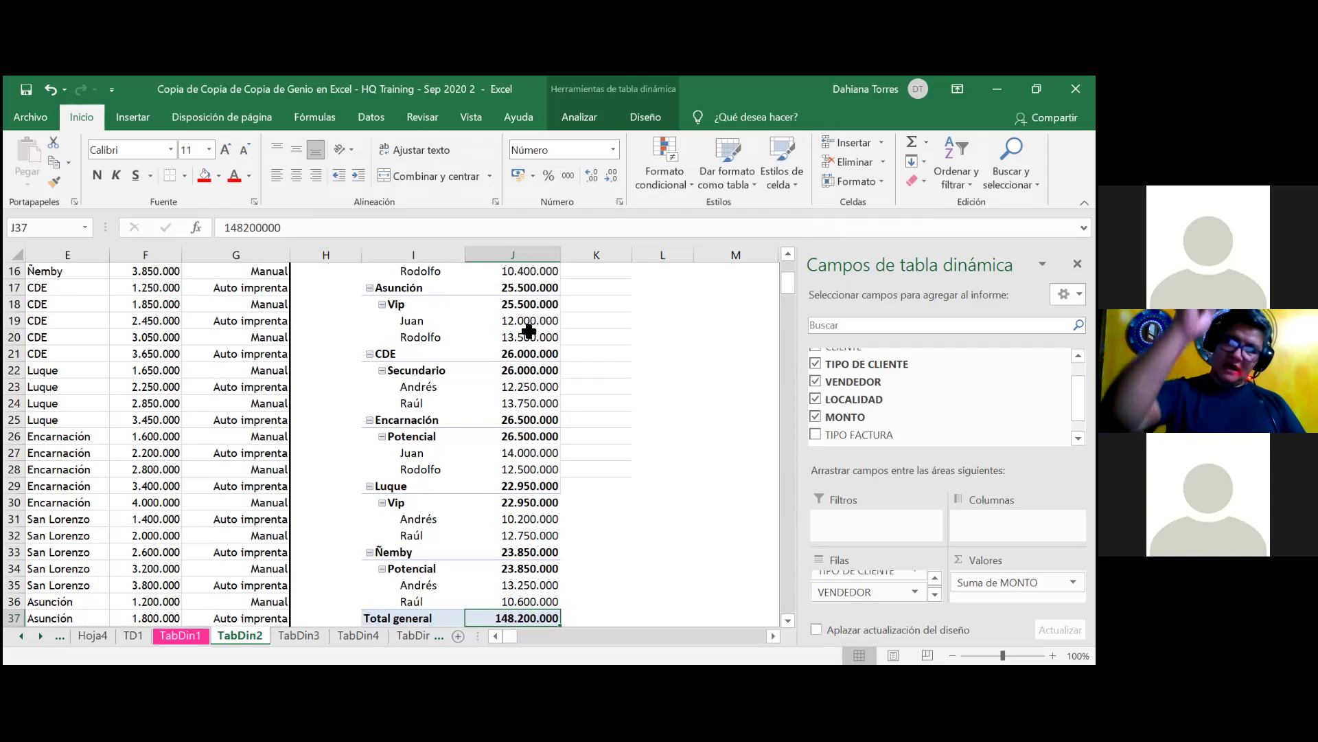
key(Up)
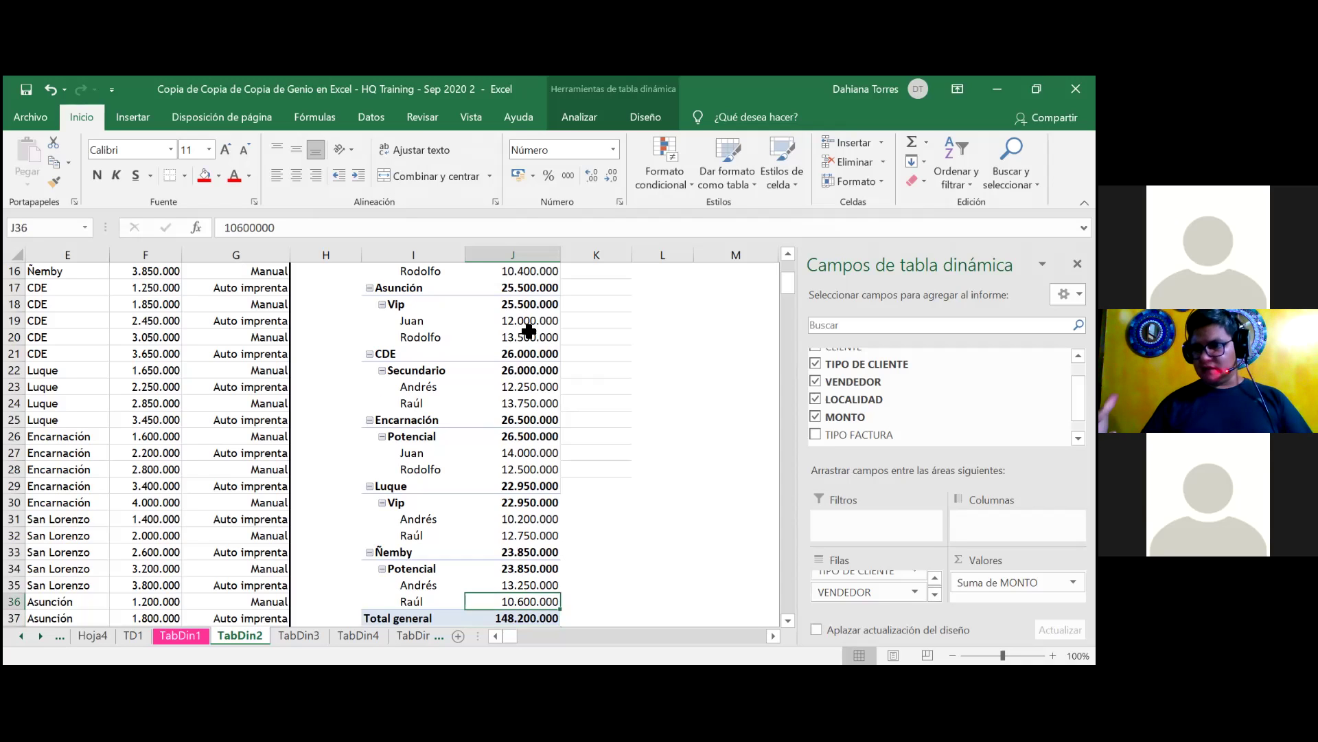
key(ctrl+shift+Up)
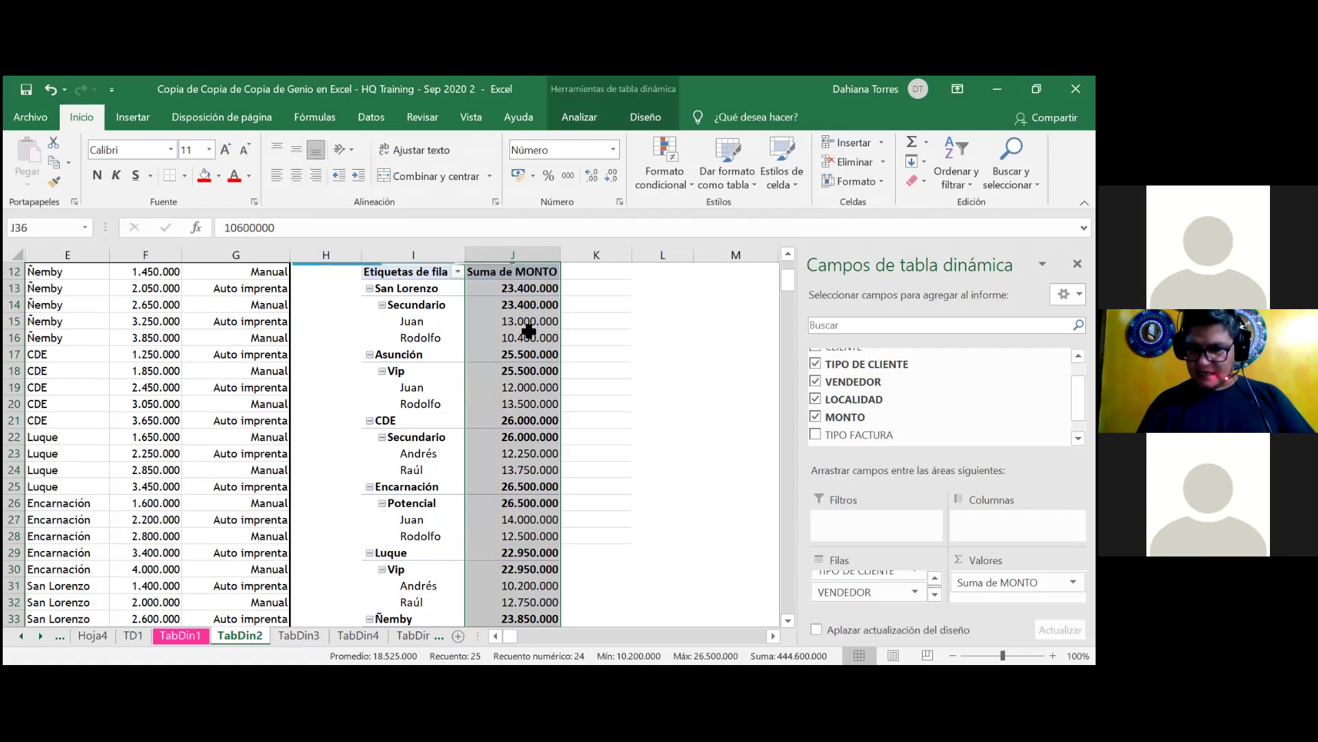
Remove VENDEDOR from the rows of pivot table TD2.
scroll(529, 332, down, 7)
click(529, 331)
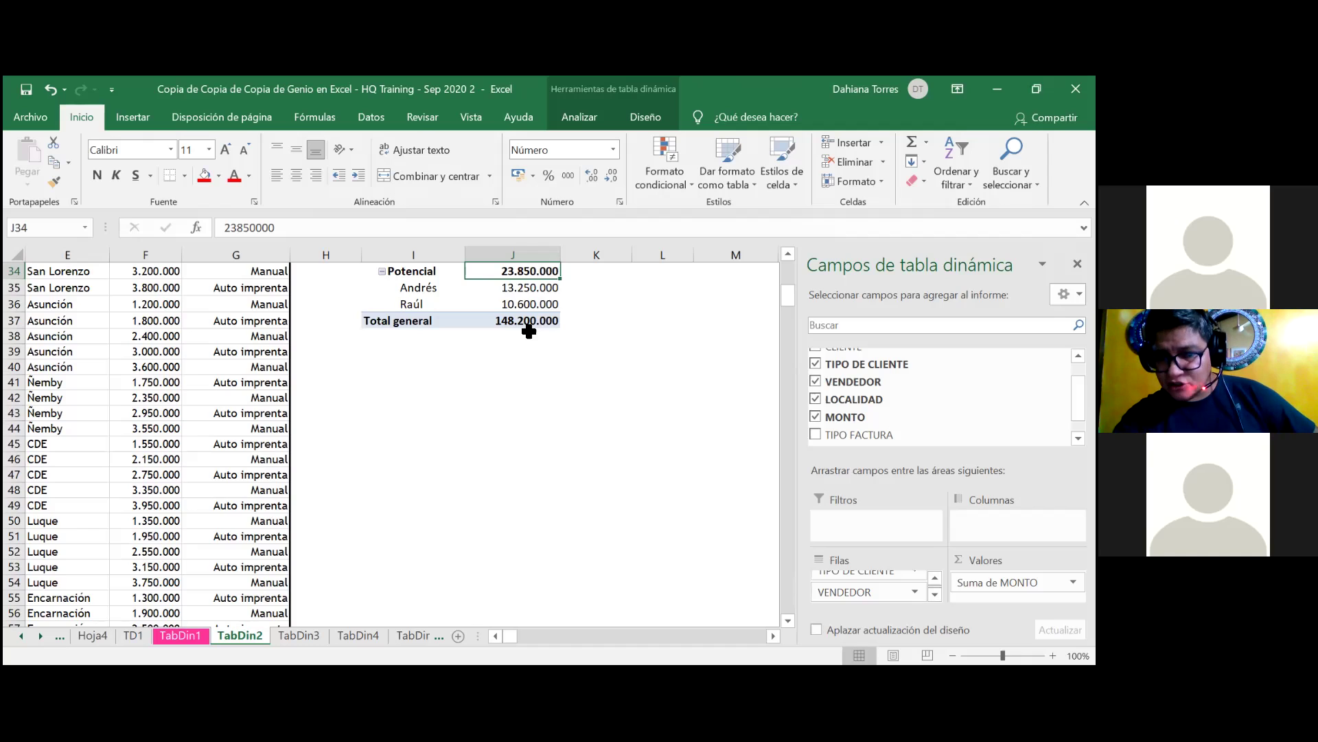
click(815, 382)
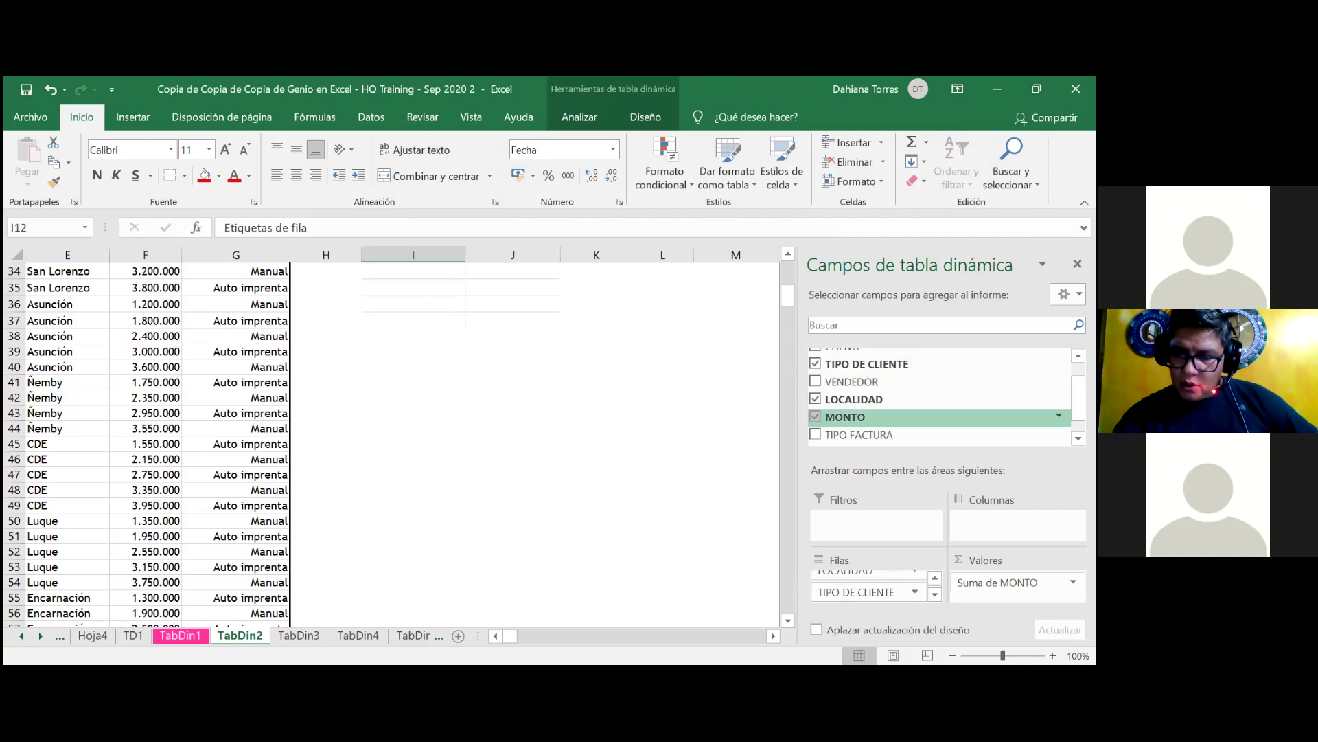
scroll(744, 428, up, 7)
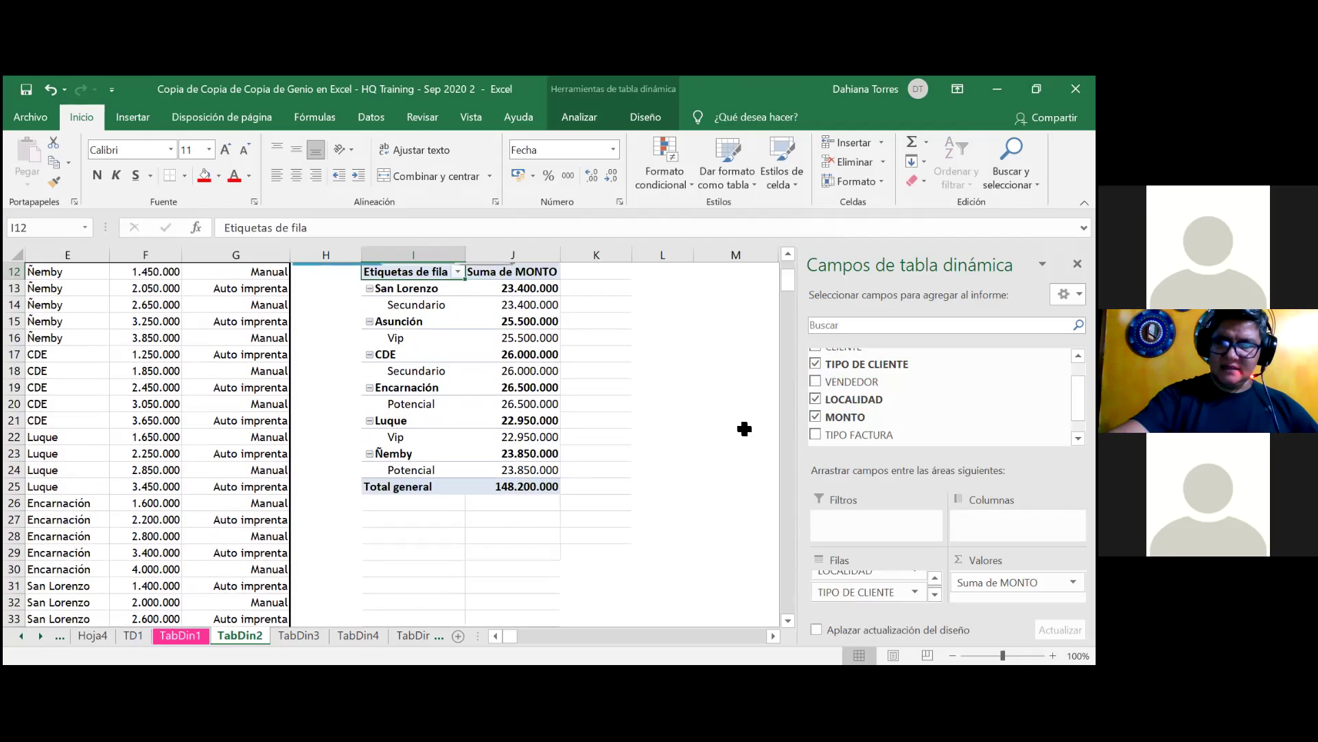
Review the exercise instructions and the pivot table rows by locality and client type.
scroll(745, 429, up, 5)
key(Down)
key(Down)
key(Down)
key(Down)
key(Down)
key(Down)
key(Down)
key(Down)
key(Down)
key(Down)
key(Down)
key(Down)
key(Down)
key(Down)
key(Down)
key(Down)
key(Down)
key(Down)
key(Down)
key(Down)
scroll(744, 429, down, 3)
scroll(745, 428, up, 7)
key(Up)
key(Up)
key(Up)
key(Up)
key(Up)
key(Up)
key(Up)
key(Up)
key(Up)
key(Up)
key(Up)
key(Up)
key(Up)
key(Up)
key(Up)
key(Up)
key(Up)
key(Up)
key(Up)
key(Down)
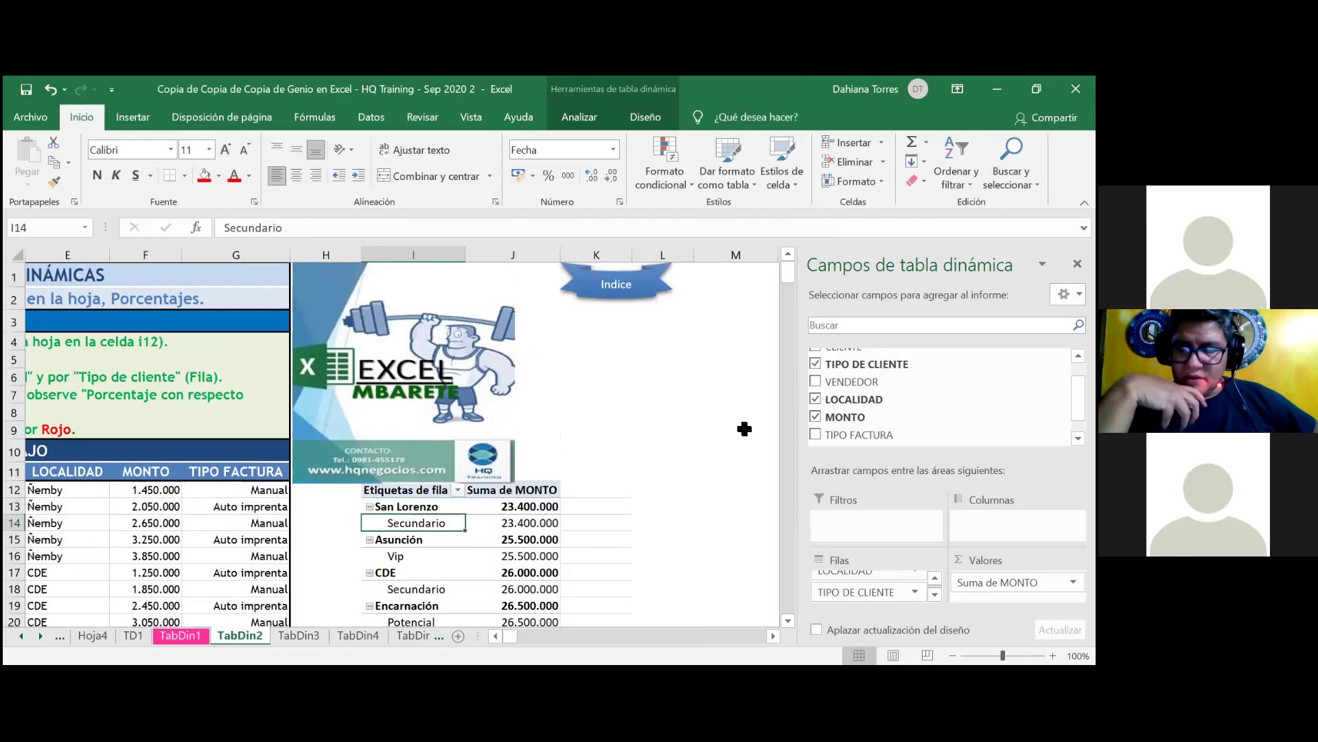
key(Down)
key(Down)
key(Down)
key(Down)
key(Down)
key(Down)
key(Down)
key(Down)
key(Down)
key(Down)
key(Down)
key(Down)
key(Down)
key(Down)
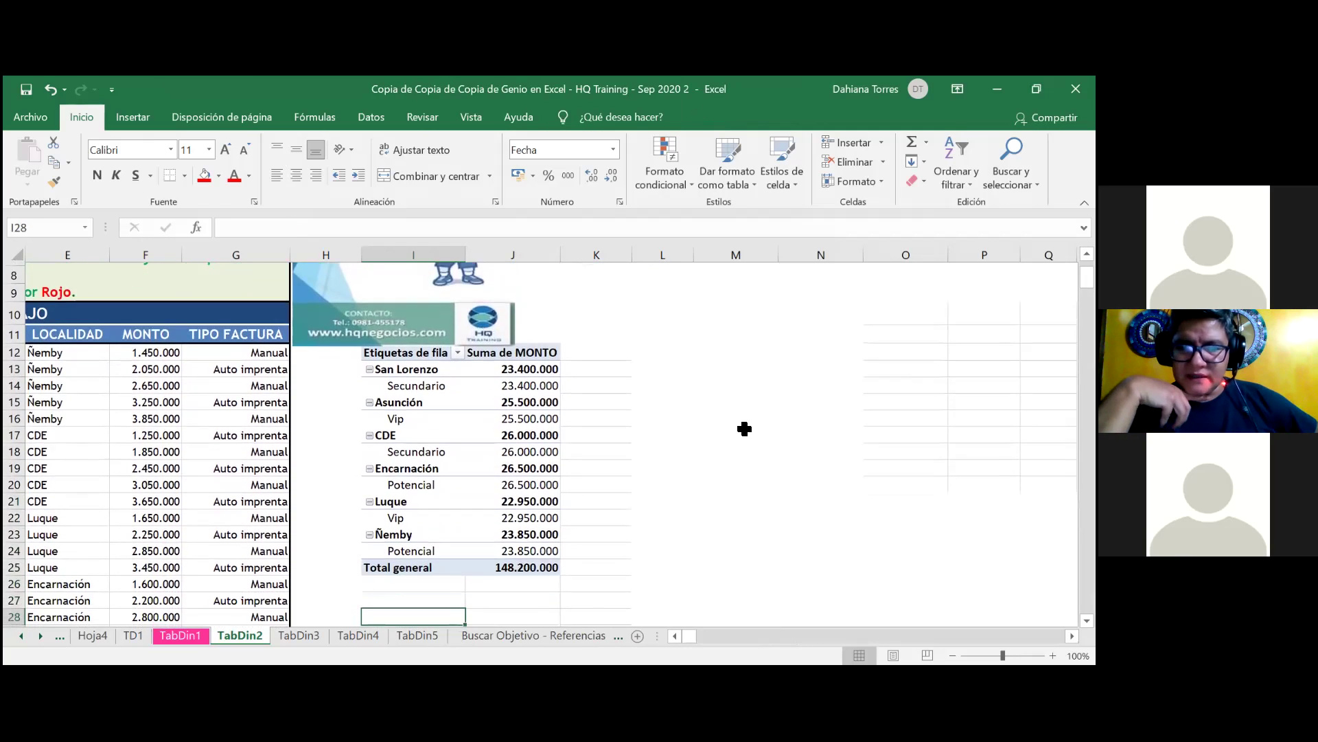
key(Down)
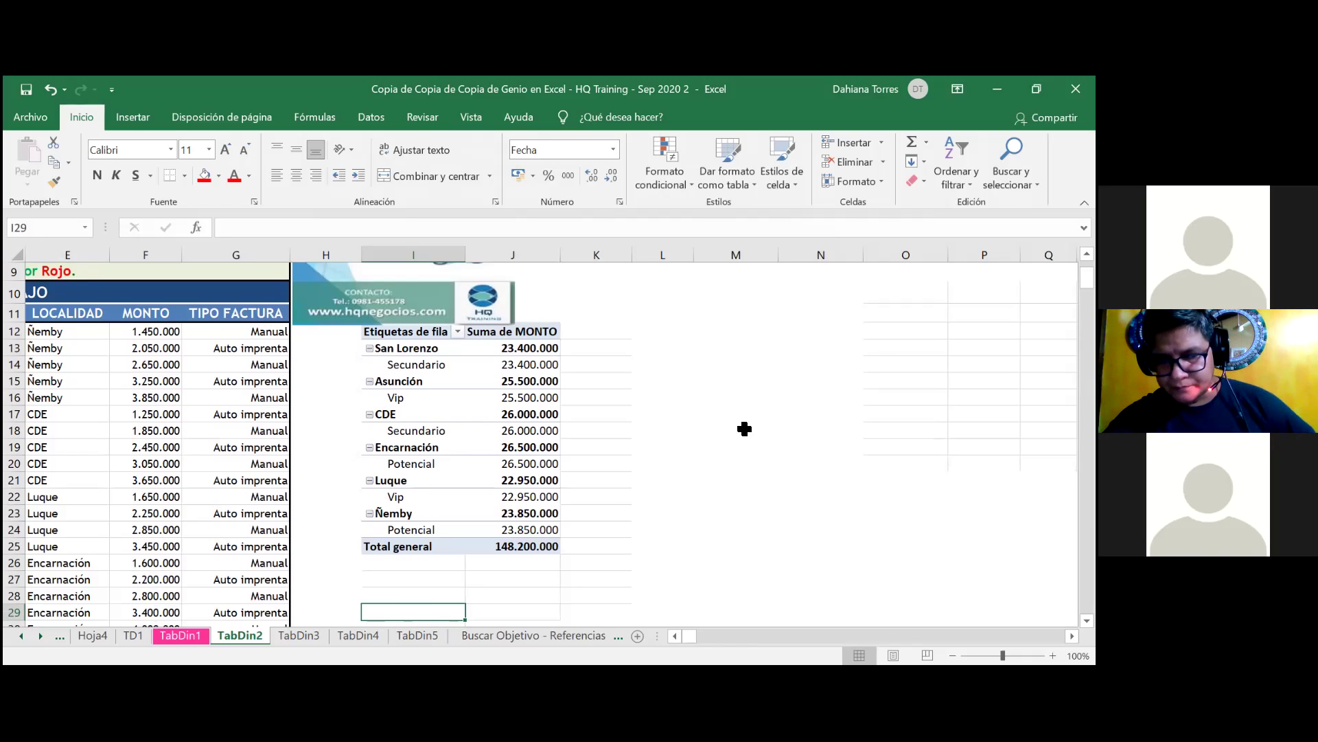
Reorder the pivot table rows so that TIPO DE CLIENTE is the outer level above LOCALIDAD.
click(469, 399)
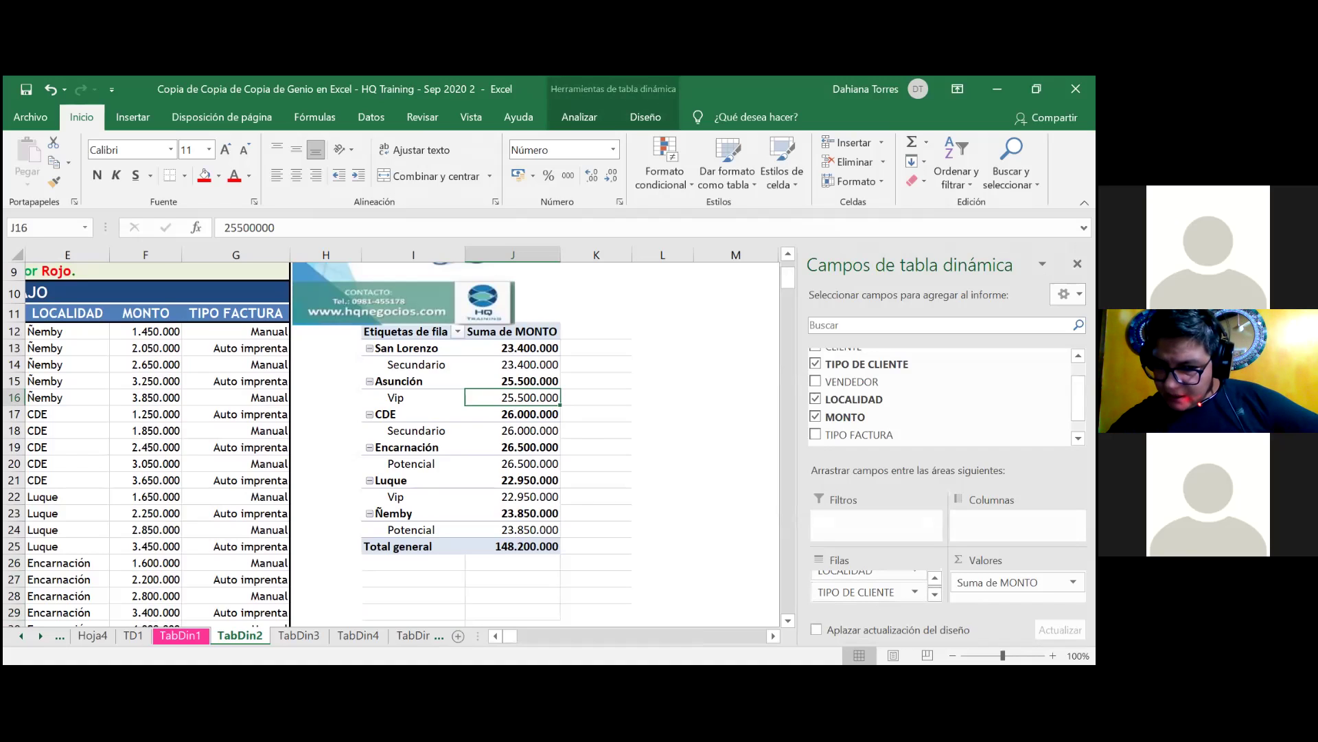
scroll(869, 588, up, 1)
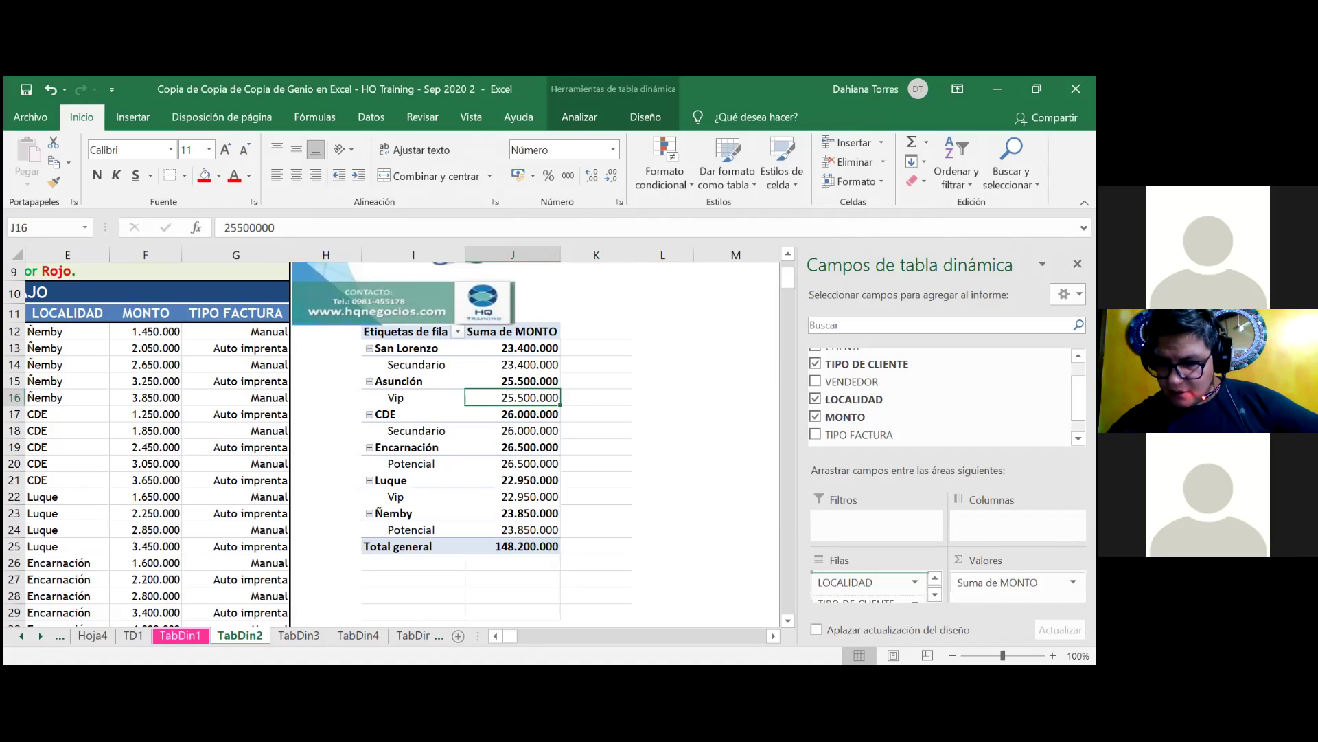
drag(865, 599, 885, 583)
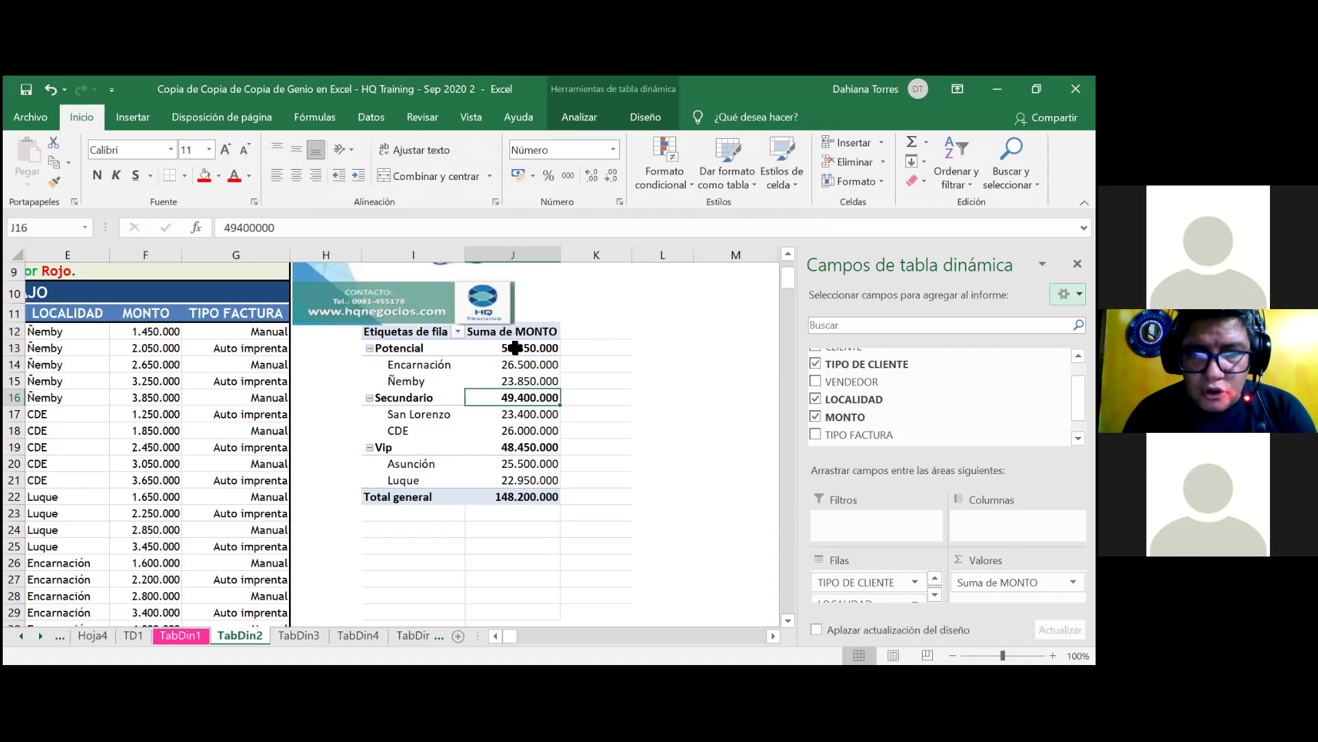
Select the Encarnación and Ñemby amounts under Potencial to check their sum against the group subtotal.
mouse_move(505, 351)
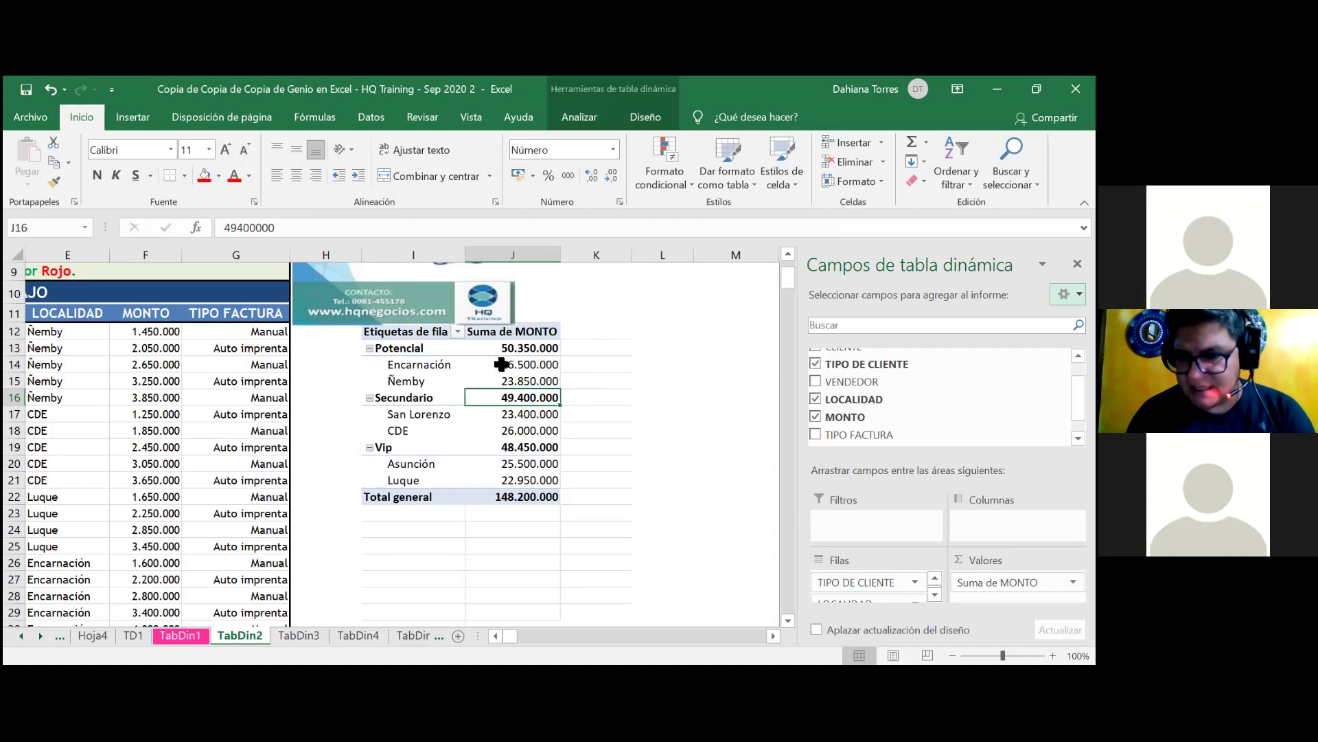
drag(500, 364, 499, 379)
mouse_move(500, 379)
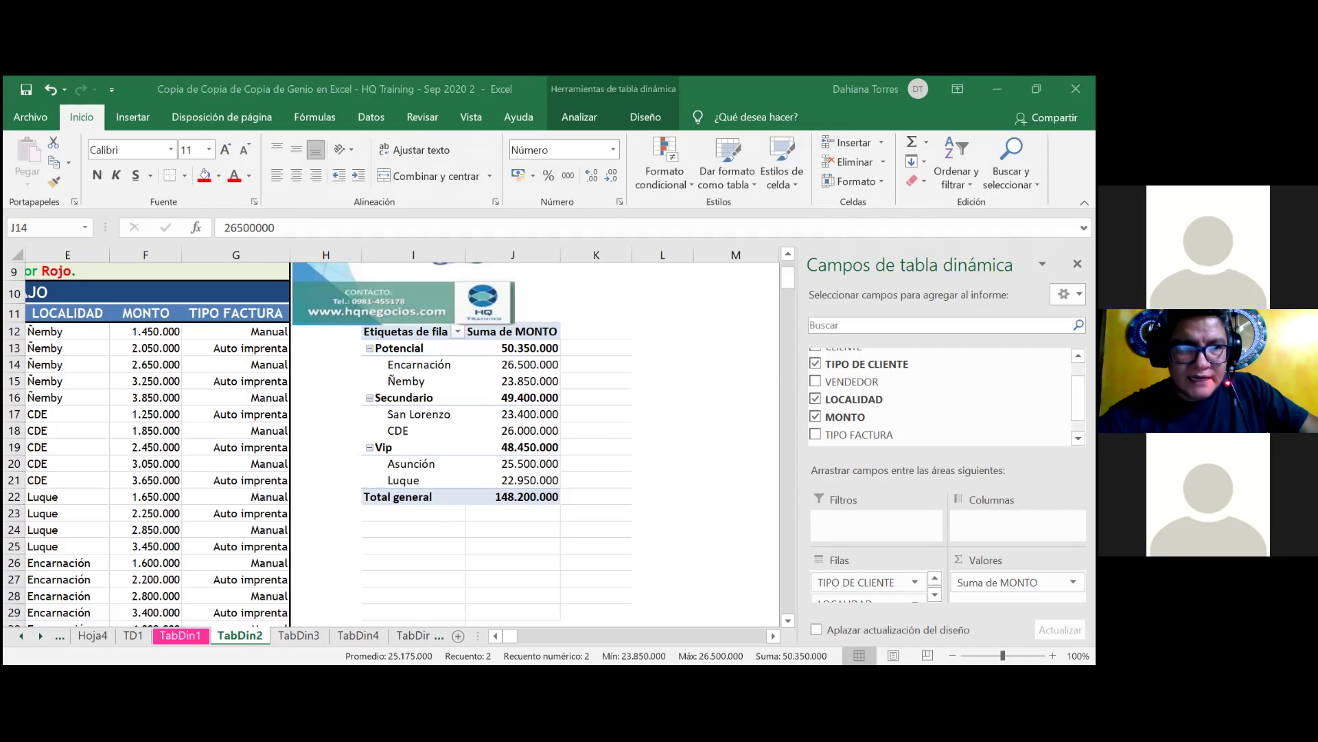
Hide all subtotals in the pivot table and select the amounts from Encarnación down to Luque.
click(646, 118)
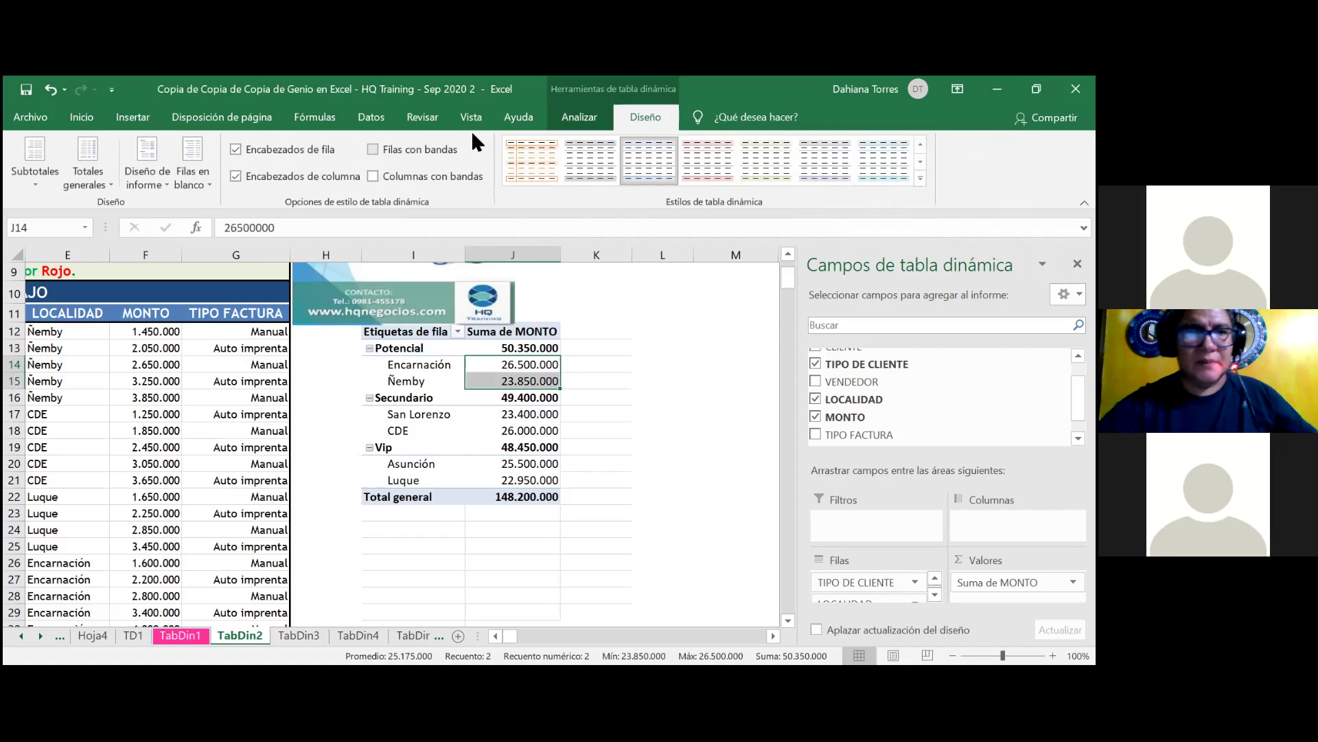
click(22, 184)
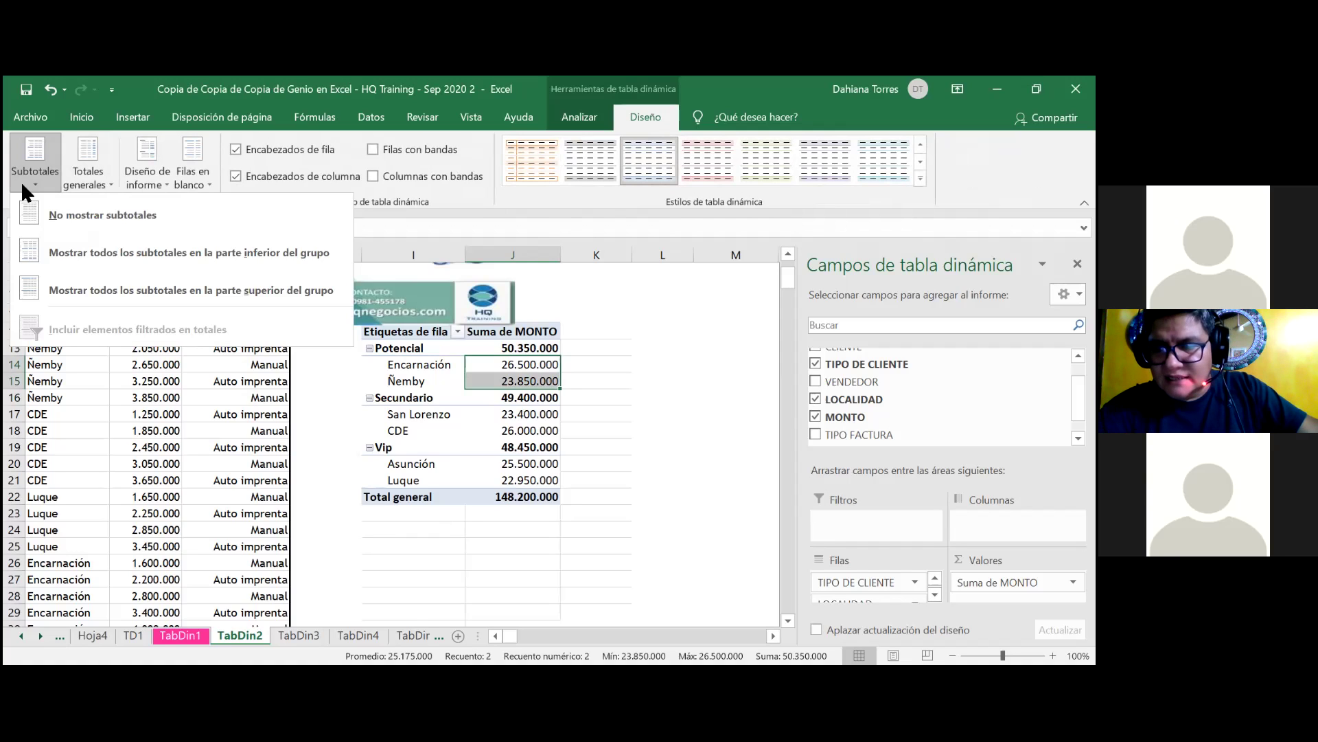
click(33, 206)
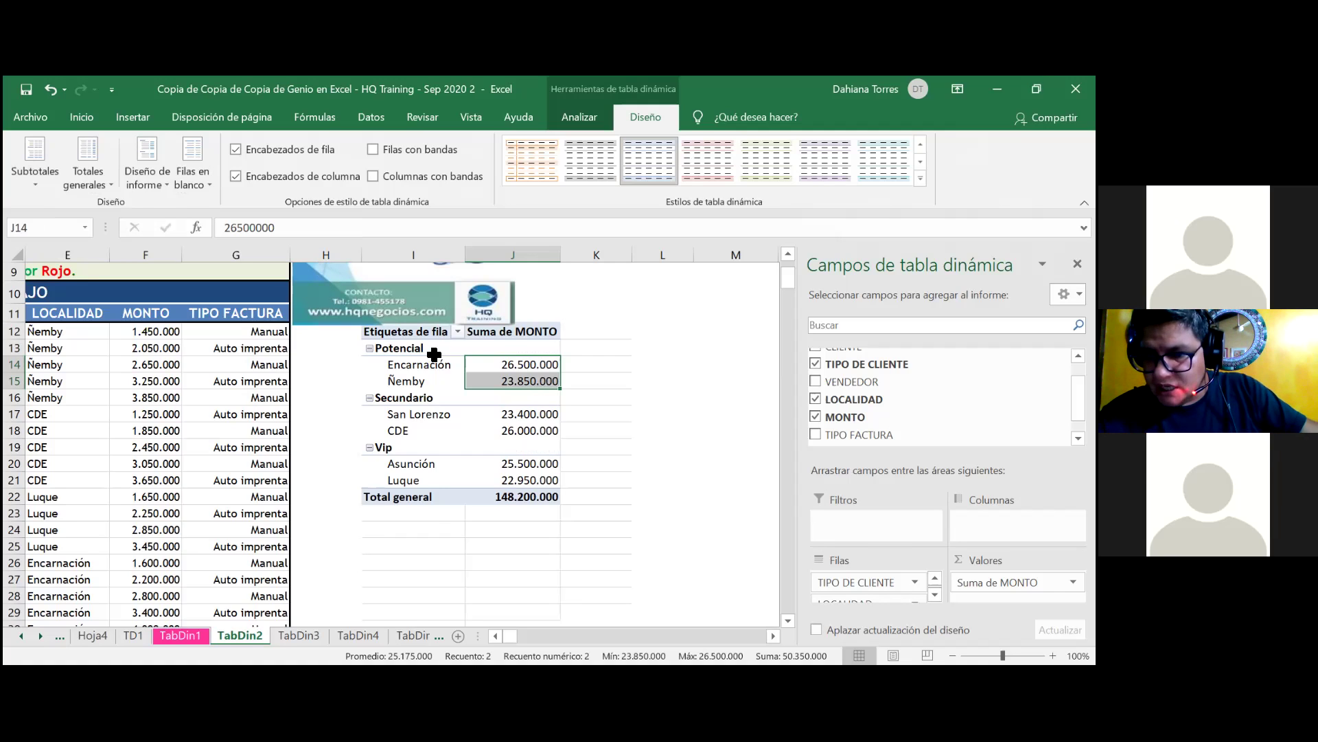
drag(523, 364, 524, 481)
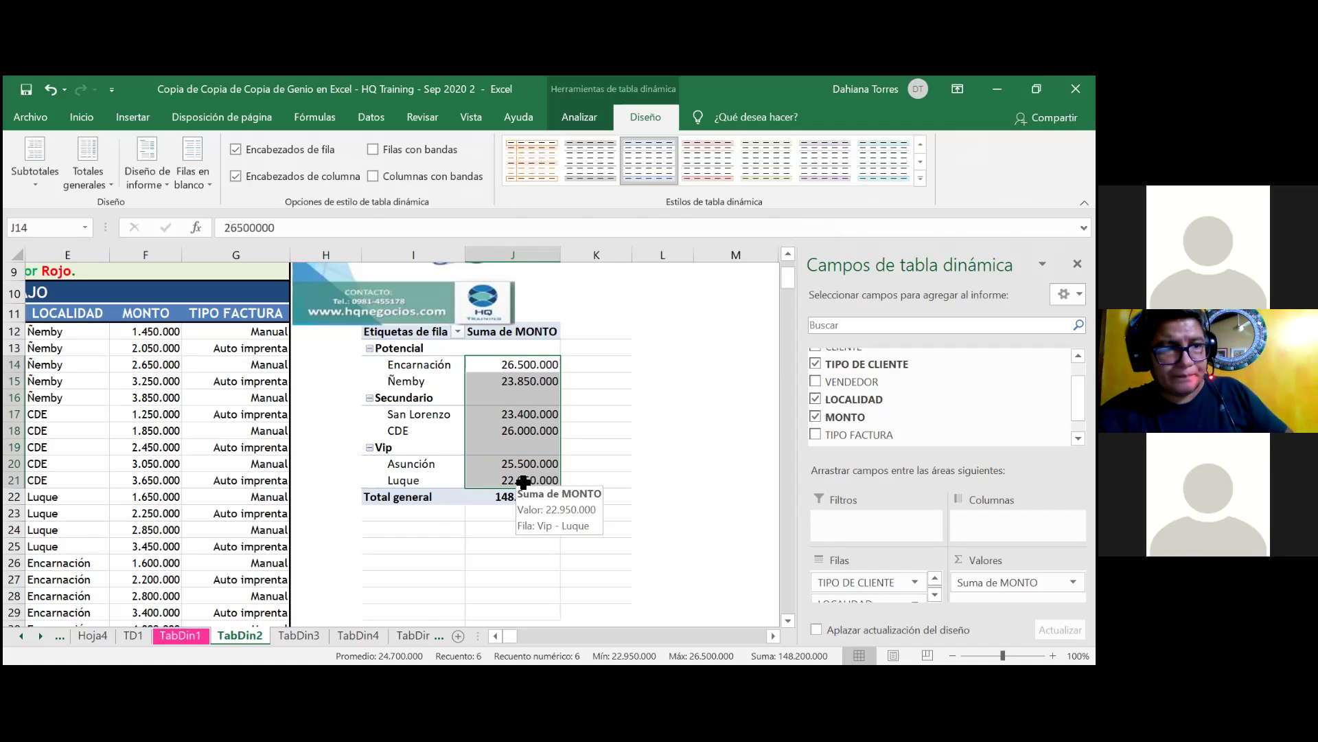
Show all pivot table subtotals at the bottom of each group and select the Total Potencial amount.
click(44, 184)
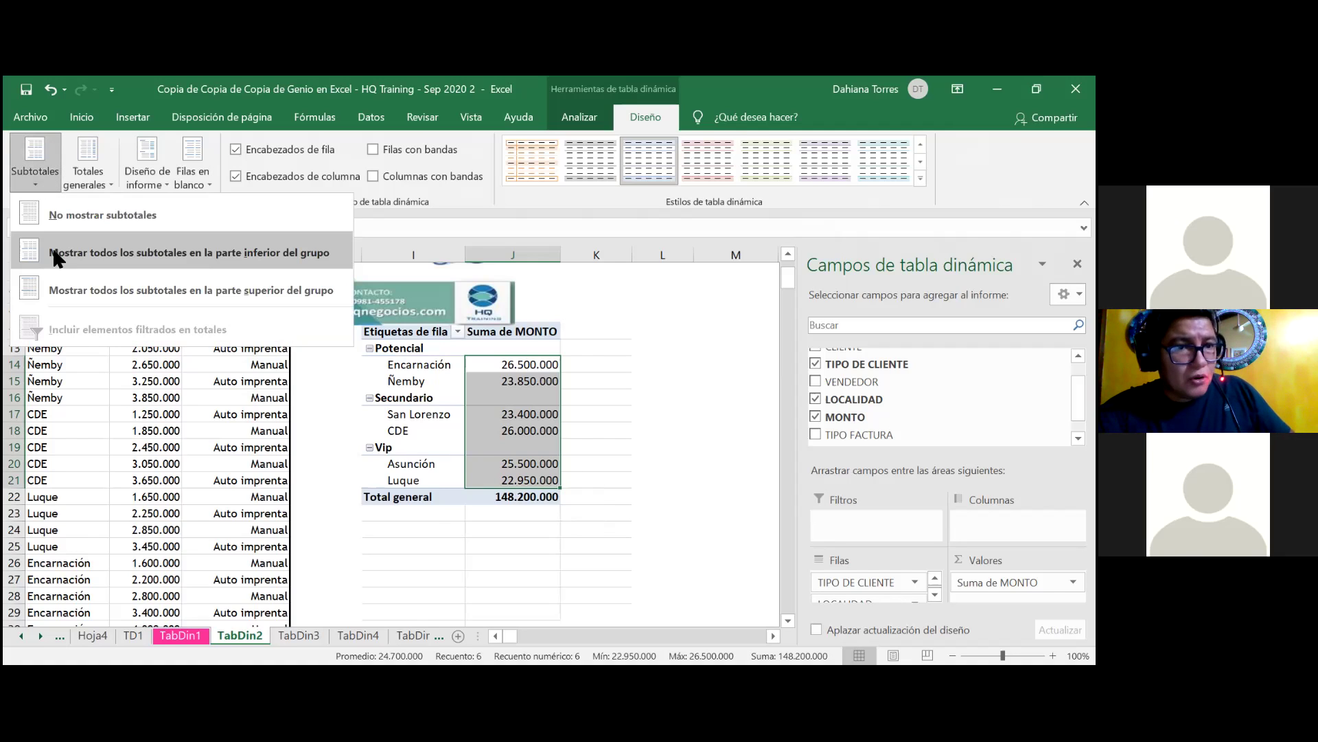
click(54, 253)
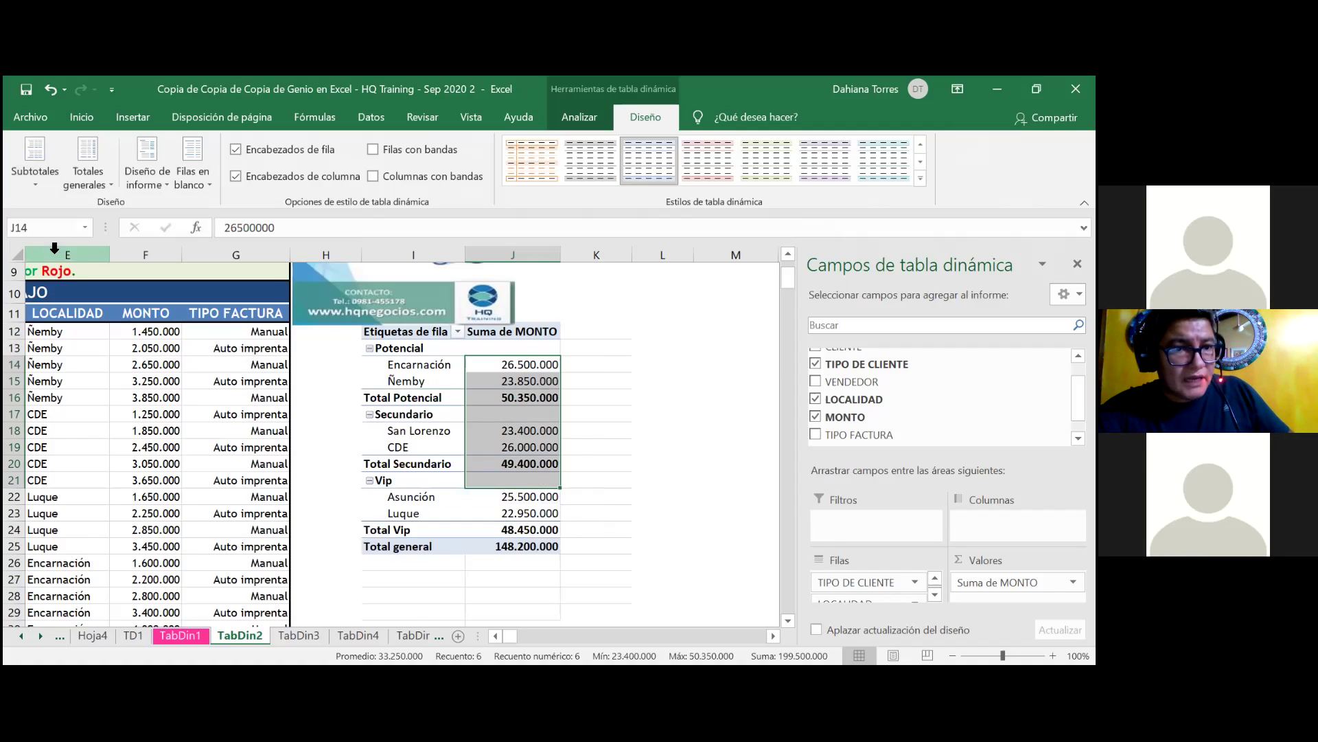
click(521, 398)
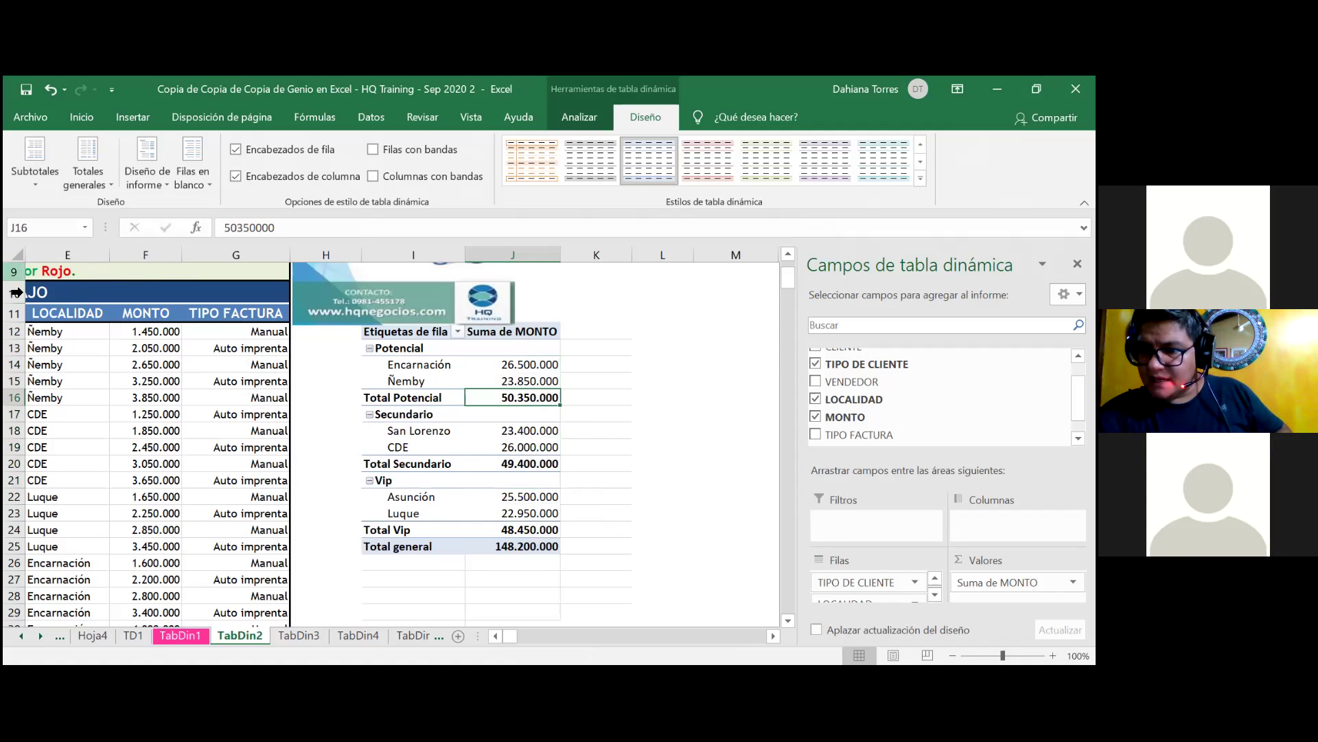
Show all pivot table subtotals at the top of each group.
click(19, 171)
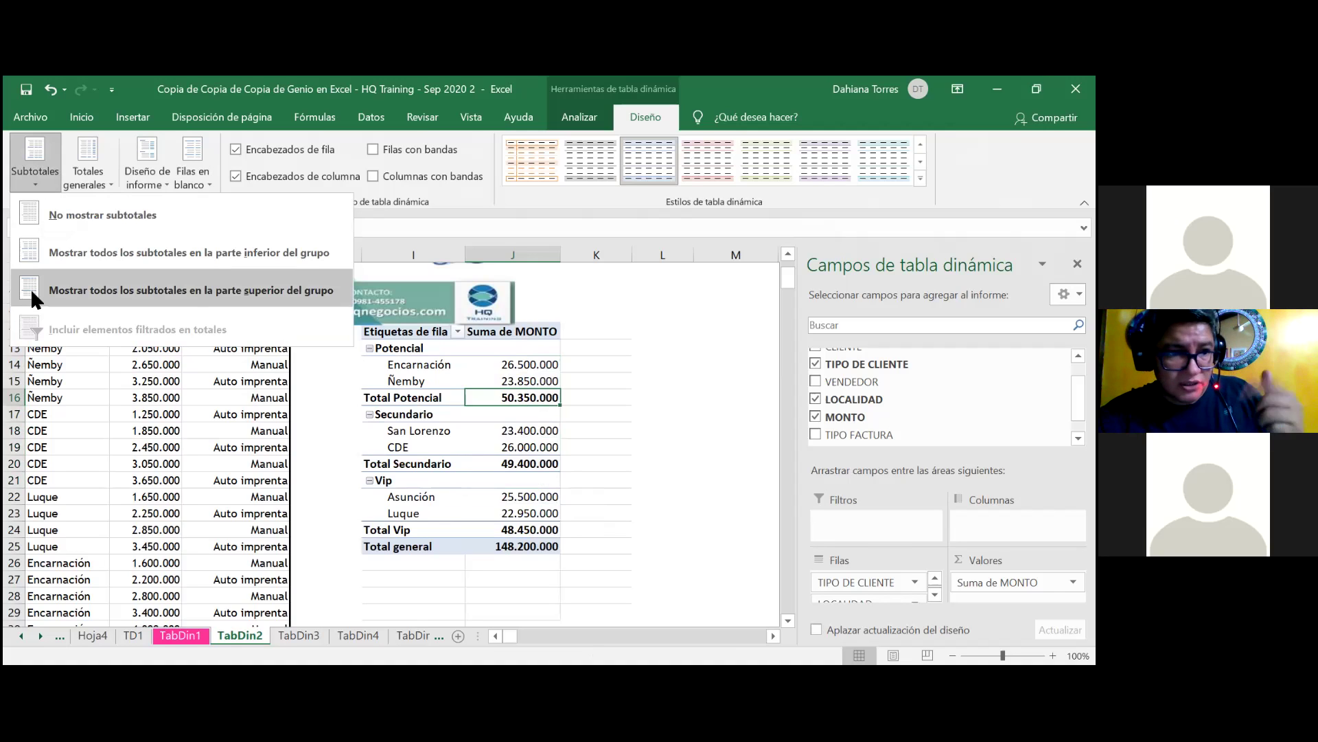
click(30, 287)
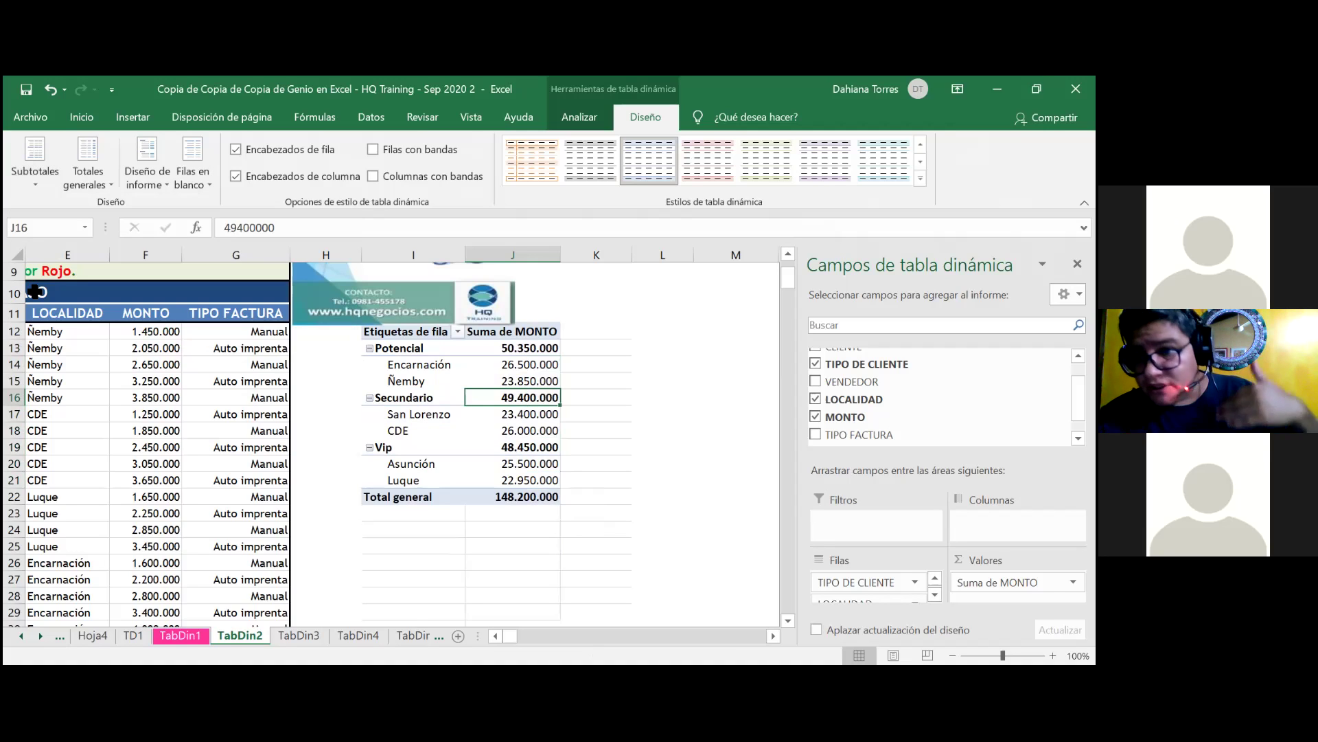